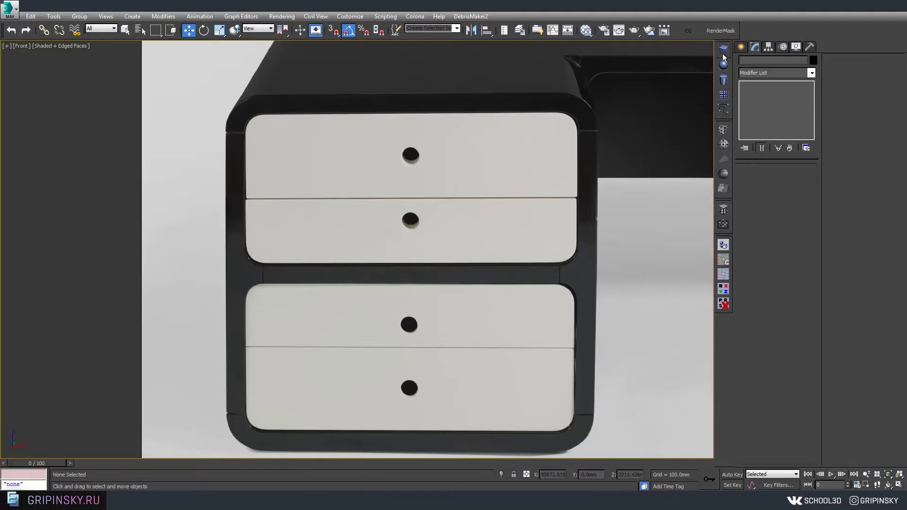
# Bring up the quad menu on the thin left-side plane to convert it.
pyautogui.scroll(3, 244, 226)
pyautogui.rightClick(300, 159)
# Convert the plane to editable poly and extend its top edge along the frame top.
pyautogui.click(416, 224)
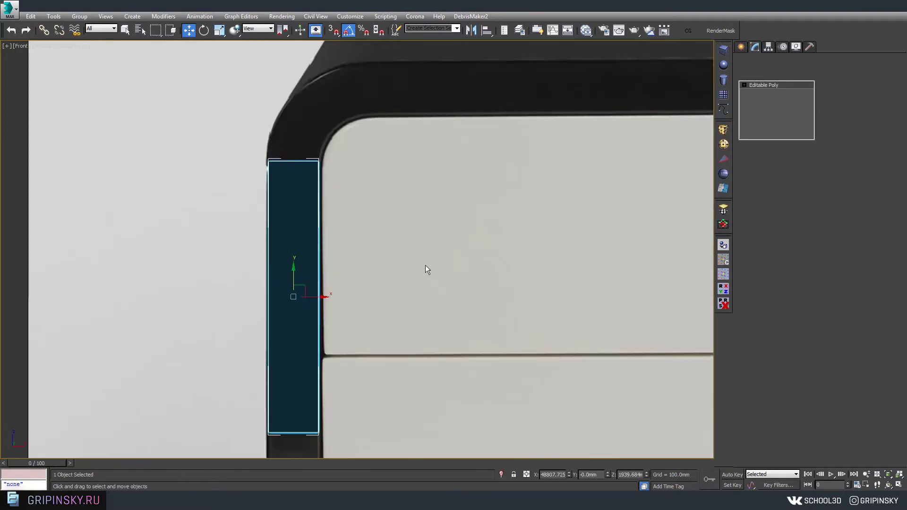
pyautogui.scroll(-2, 344, 167)
pyautogui.press('2')
pyautogui.scroll(3, 278, 203)
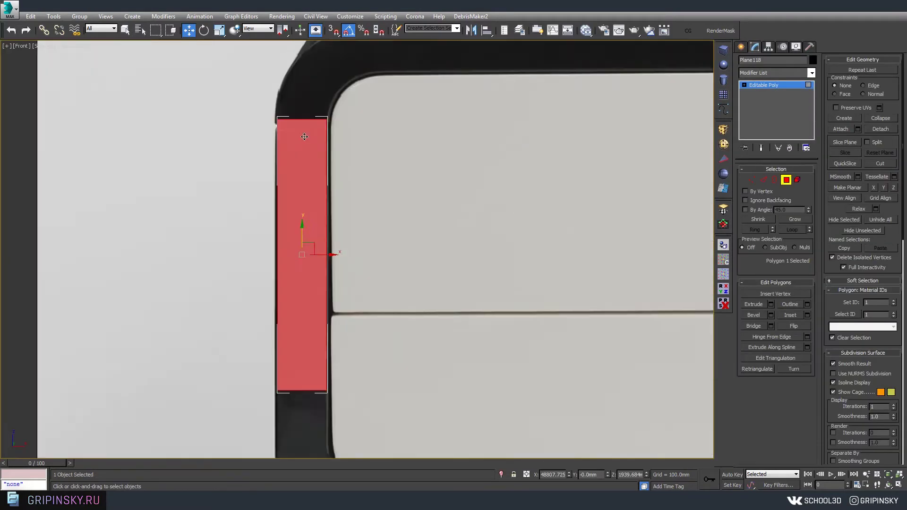
pyautogui.click(342, 236)
pyautogui.moveTo(336, 185); pyautogui.dragTo(314, 153)
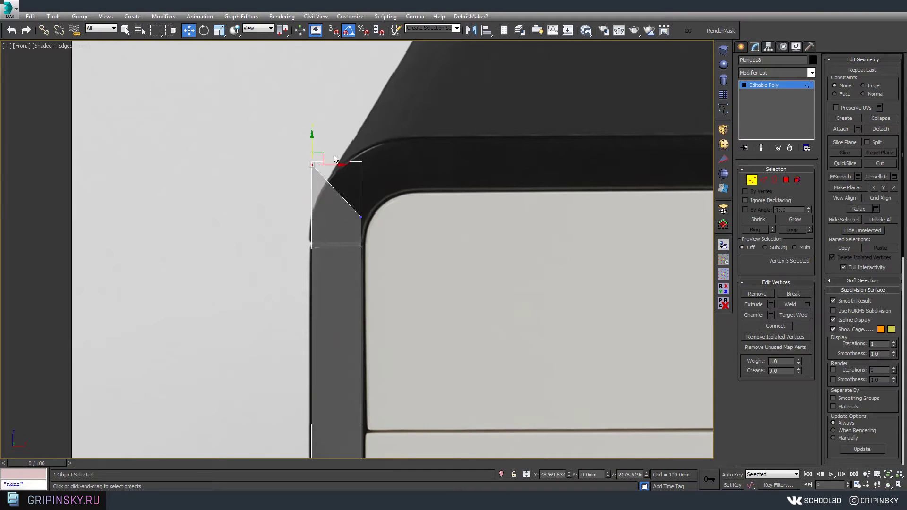
pyautogui.moveTo(363, 242); pyautogui.dragTo(325, 188, button='middle')
pyautogui.keyDown('shift'); pyautogui.moveTo(324, 187); pyautogui.dragTo(646, 180); pyautogui.keyUp('shift')
pyautogui.moveTo(395, 166); pyautogui.dragTo(231, 136, button='middle')
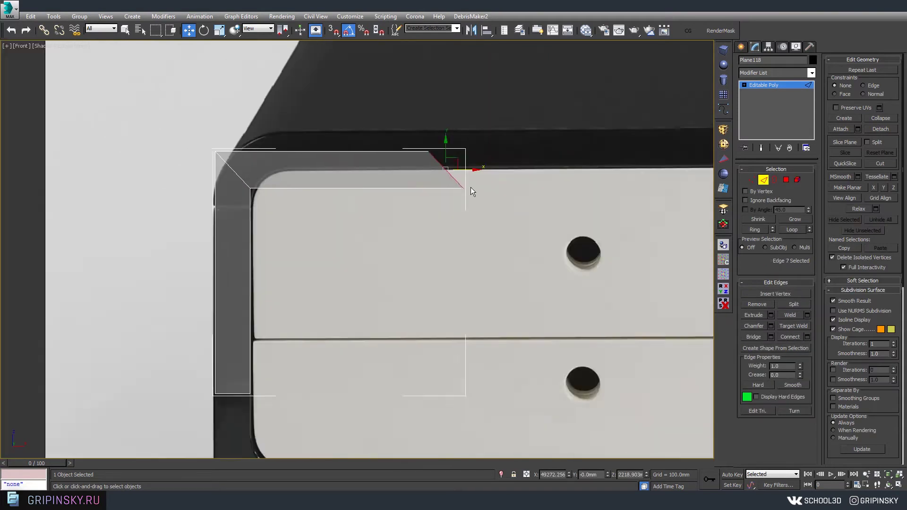
# Align the new strip's top vertices with the frame top.
pyautogui.press('r')
pyautogui.click(752, 182)
pyautogui.moveTo(441, 201); pyautogui.dragTo(521, 212, button='middle')
pyautogui.press('w')
pyautogui.moveTo(522, 211); pyautogui.dragTo(186, 117)
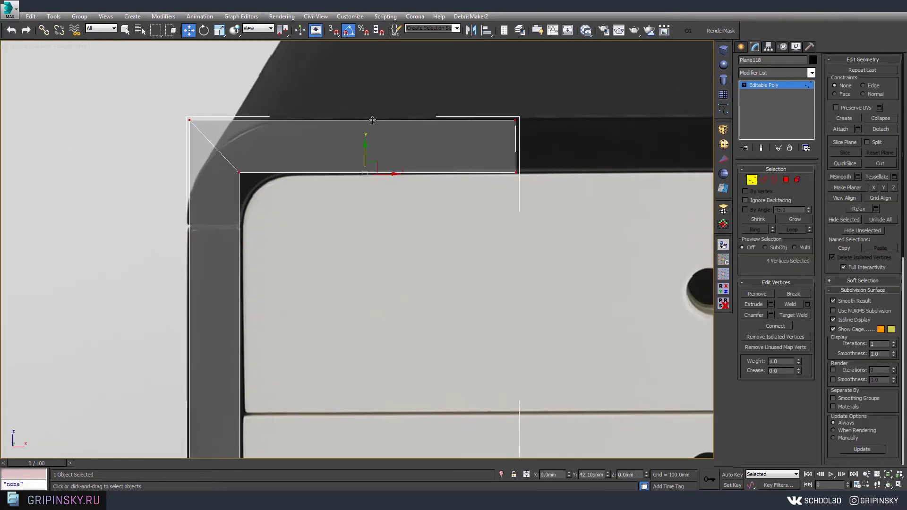
pyautogui.scroll(-3, 452, 115)
pyautogui.scroll(4, 579, 149)
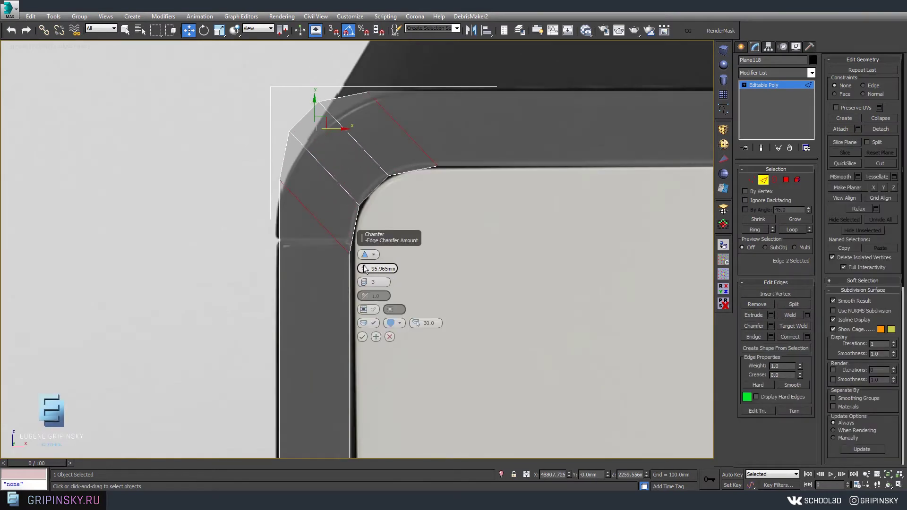
# Chamfer the top-left corner and select the vertices along the rounded curve.
pyautogui.click(362, 336)
pyautogui.scroll(2, 353, 298)
pyautogui.press('1')
pyautogui.moveTo(210, 79); pyautogui.dragTo(409, 281)
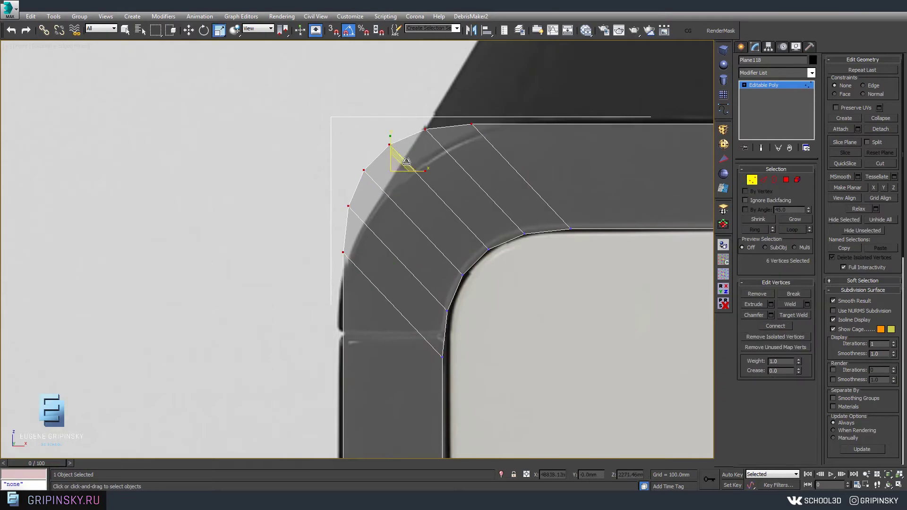
pyautogui.scroll(2, 449, 125)
pyautogui.click(423, 205)
pyautogui.press('w')
pyautogui.moveTo(423, 205); pyautogui.dragTo(405, 100, button='middle')
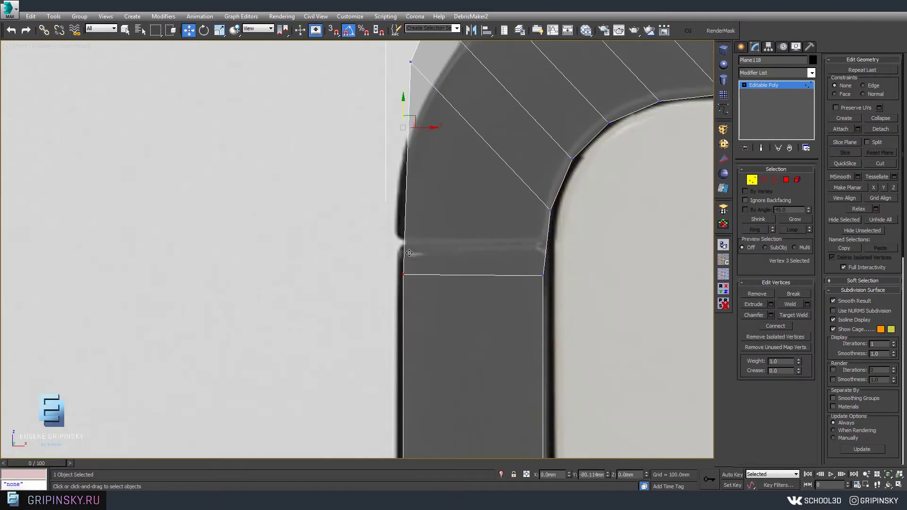
# Move the corner and side-strip vertices to trace the rounded frame outline.
pyautogui.keyDown('alt'); pyautogui.moveTo(410, 251); pyautogui.dragTo(364, 133, button='middle'); pyautogui.keyUp('alt')
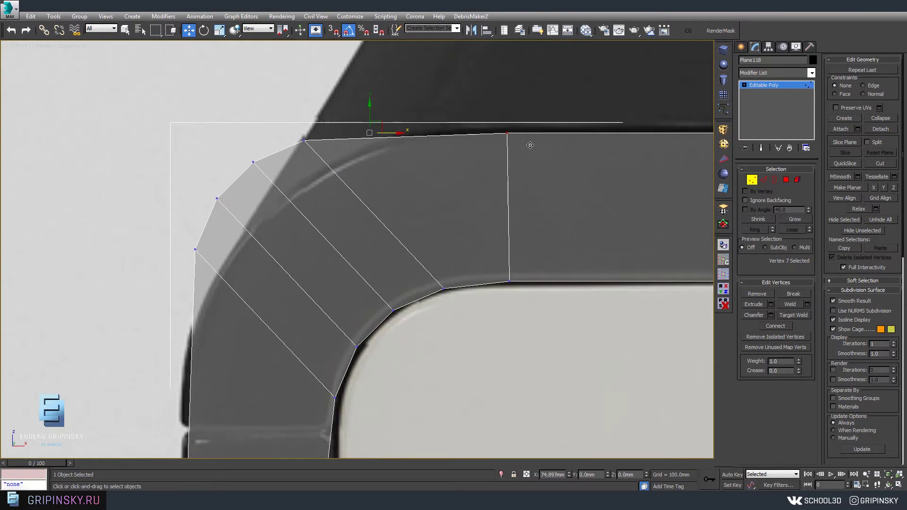
pyautogui.moveTo(318, 133); pyautogui.dragTo(378, 148)
pyautogui.keyDown('alt'); pyautogui.moveTo(379, 149); pyautogui.dragTo(312, 149, button='middle'); pyautogui.keyUp('alt')
pyautogui.moveTo(339, 231); pyautogui.dragTo(334, 254)
pyautogui.click(352, 129)
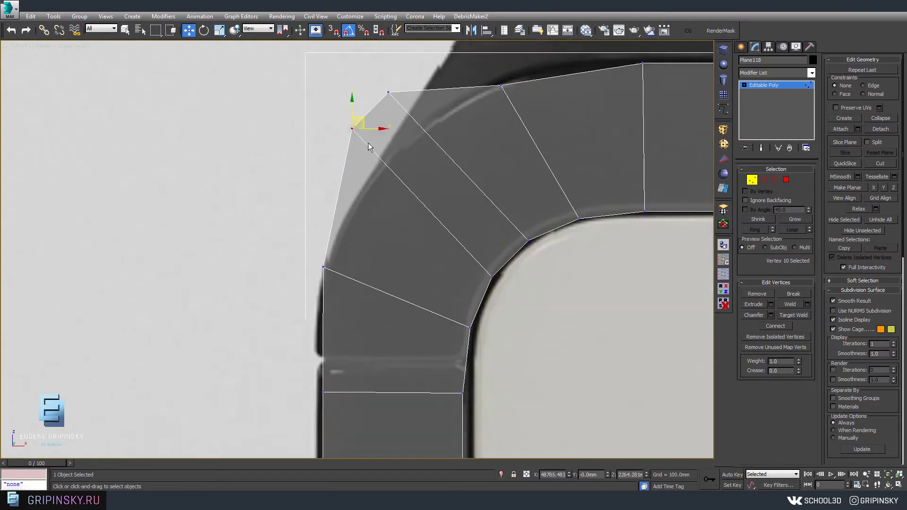
pyautogui.moveTo(419, 85); pyautogui.dragTo(425, 94)
pyautogui.moveTo(425, 93); pyautogui.dragTo(453, 137, button='middle')
pyautogui.click(469, 120)
pyautogui.moveTo(382, 416)
pyautogui.mouseDown(button='middle')
pyautogui.moveTo(382, 178)
pyautogui.moveTo(307, 251)
pyautogui.mouseUp(button='middle')
pyautogui.scroll(-3, 306, 253)
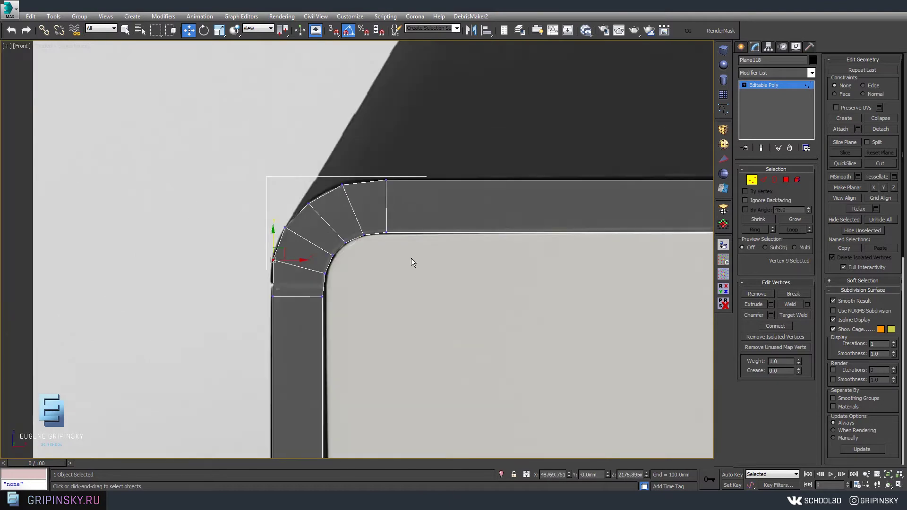
pyautogui.moveTo(413, 259); pyautogui.dragTo(330, 142, button='middle')
# Extend the strip down from its bottom edge, undoing the unwanted extra edge.
pyautogui.press('2')
pyautogui.click(285, 141)
pyautogui.keyDown('shift'); pyautogui.moveTo(284, 142); pyautogui.dragTo(289, 221); pyautogui.keyUp('shift')
pyautogui.hotkey('ctrl', 'z')
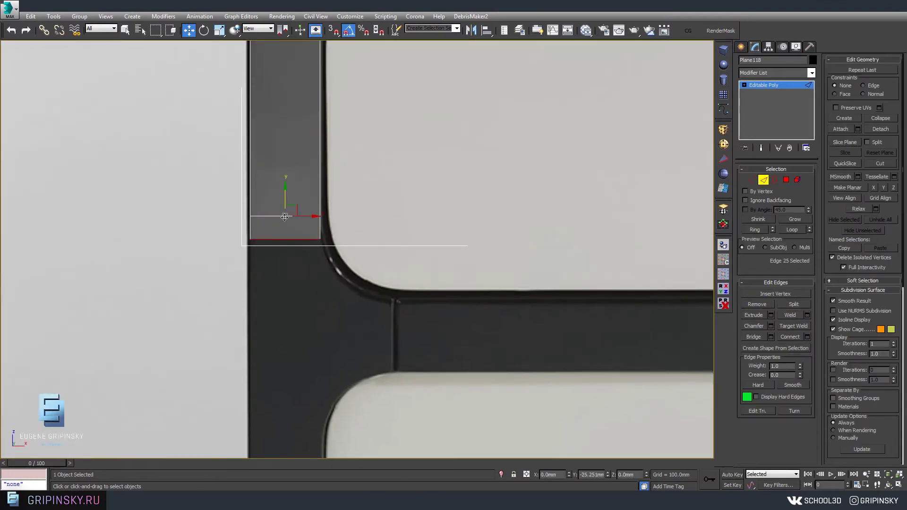
# Extend the strip down the left side toward the drawer divider.
pyautogui.scroll(3, 383, 292)
pyautogui.scroll(-3, 441, 186)
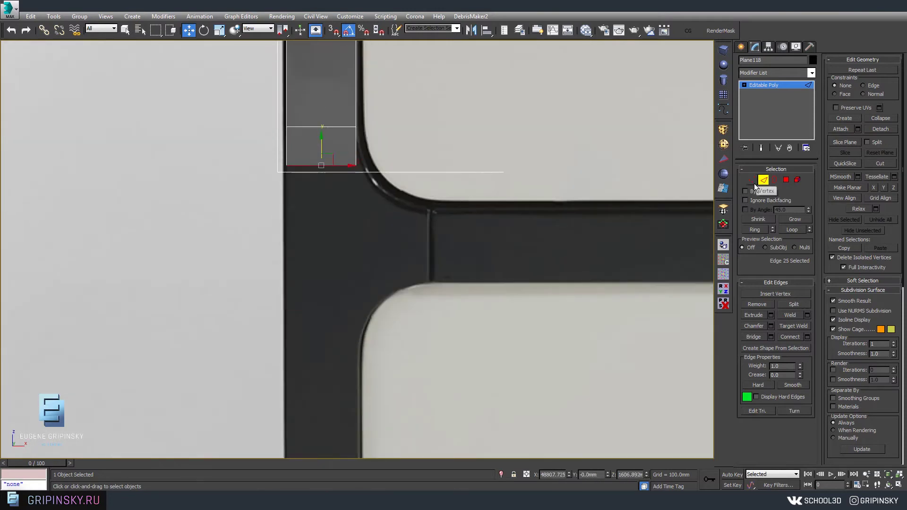
pyautogui.press('2')
pyautogui.keyDown('shift'); pyautogui.moveTo(331, 167); pyautogui.dragTo(333, 189); pyautogui.keyUp('shift')
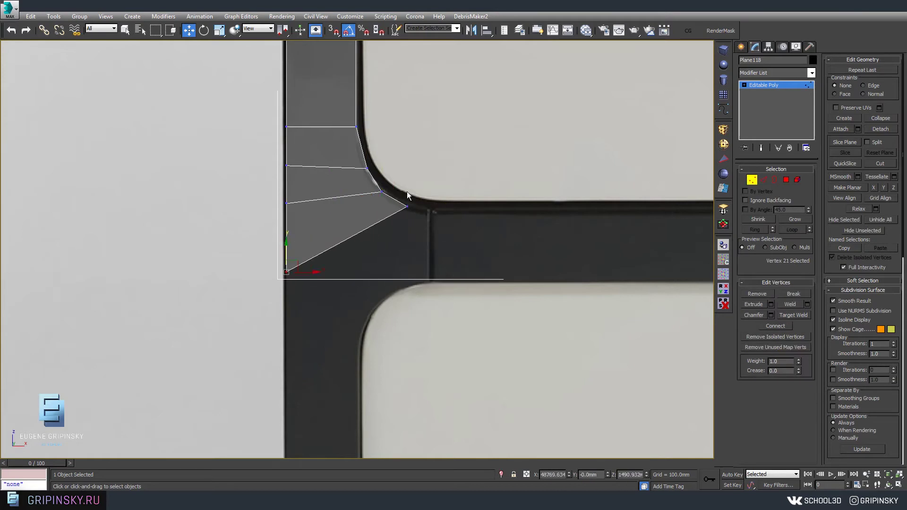
pyautogui.moveTo(408, 191); pyautogui.dragTo(419, 141, button='middle')
pyautogui.press('2')
pyautogui.keyDown('shift'); pyautogui.moveTo(351, 185); pyautogui.dragTo(361, 253); pyautogui.keyUp('shift')
pyautogui.hotkey('ctrl', 'z')
# Scale the strip's bottom edge flat and reposition it at the divider.
pyautogui.moveTo(518, 285)
pyautogui.mouseDown(button='middle')
pyautogui.moveTo(461, 262)
pyautogui.moveTo(508, 260)
pyautogui.mouseUp(button='middle')
pyautogui.scroll(2, 470, 228)
pyautogui.scroll(2, 466, 229)
pyautogui.press('r')
pyautogui.moveTo(387, 180); pyautogui.dragTo(386, 169)
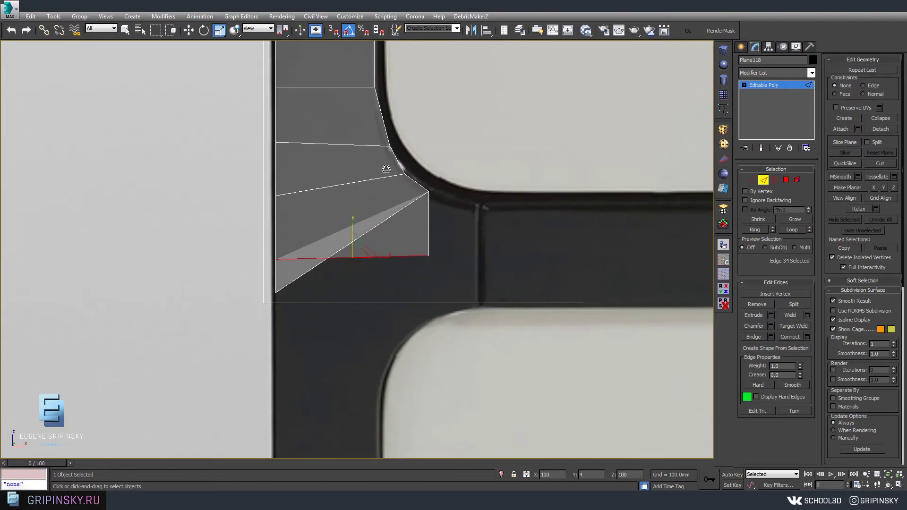
pyautogui.moveTo(523, 261); pyautogui.dragTo(524, 240, button='middle')
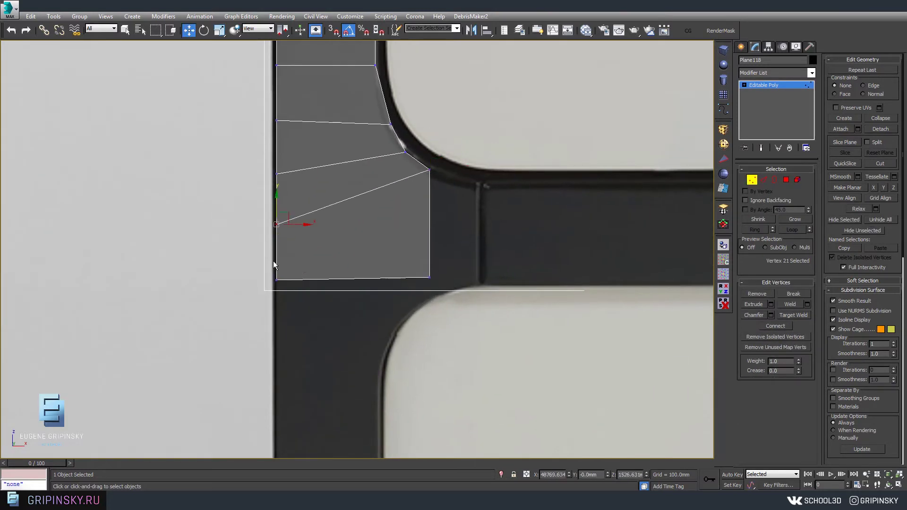
pyautogui.moveTo(409, 199); pyautogui.dragTo(396, 231, button='middle')
pyautogui.click(416, 202)
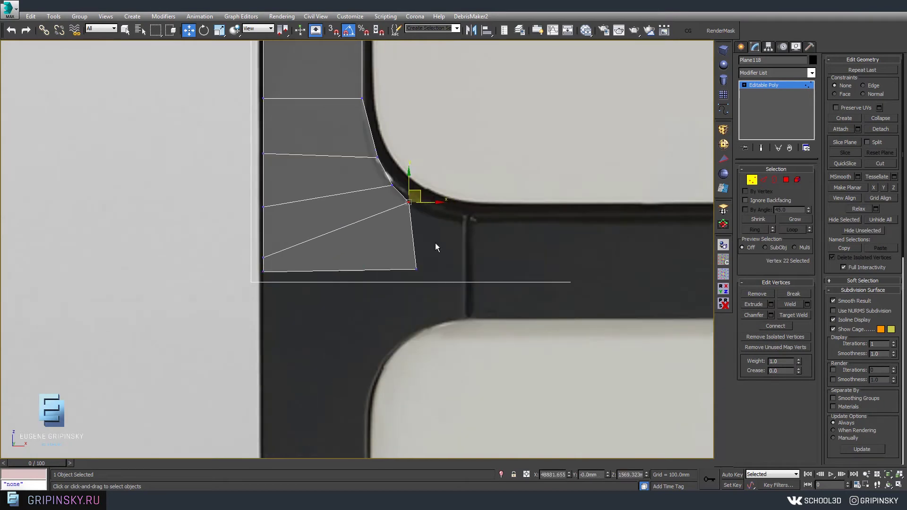
pyautogui.scroll(2, 602, 246)
# Extend a new face rightward along the horizontal divider.
pyautogui.press('2')
pyautogui.keyDown('shift'); pyautogui.moveTo(329, 279); pyautogui.dragTo(376, 278); pyautogui.keyUp('shift')
pyautogui.press('1')
pyautogui.click(375, 229)
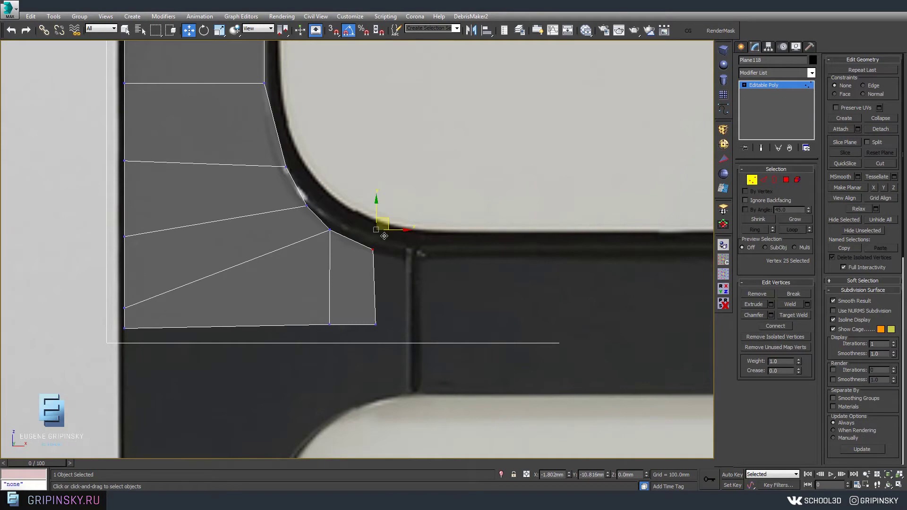
pyautogui.moveTo(384, 236); pyautogui.dragTo(362, 220, button='middle')
pyautogui.moveTo(307, 319); pyautogui.dragTo(308, 318)
pyautogui.press('2')
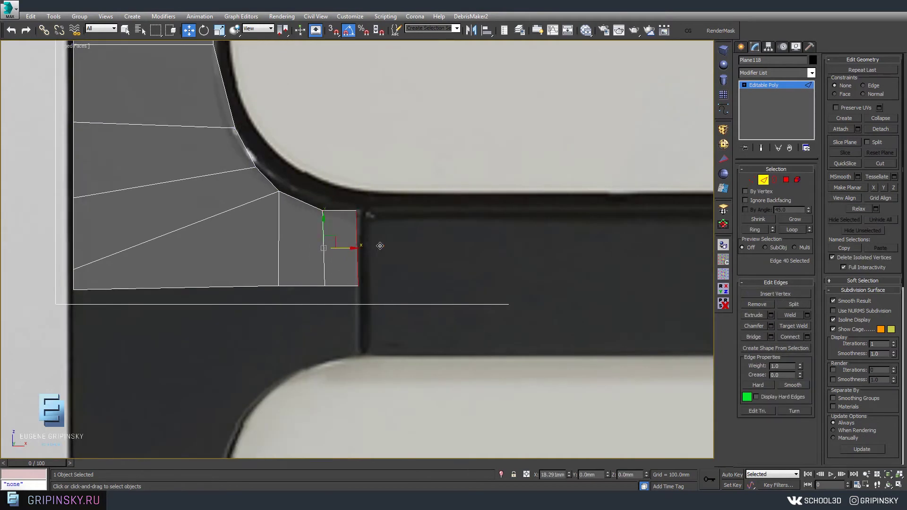
pyautogui.press('1')
# Select the right edge of the divider strip for moving.
pyautogui.scroll(-3, 385, 318)
pyautogui.scroll(3, 345, 260)
pyautogui.press('2')
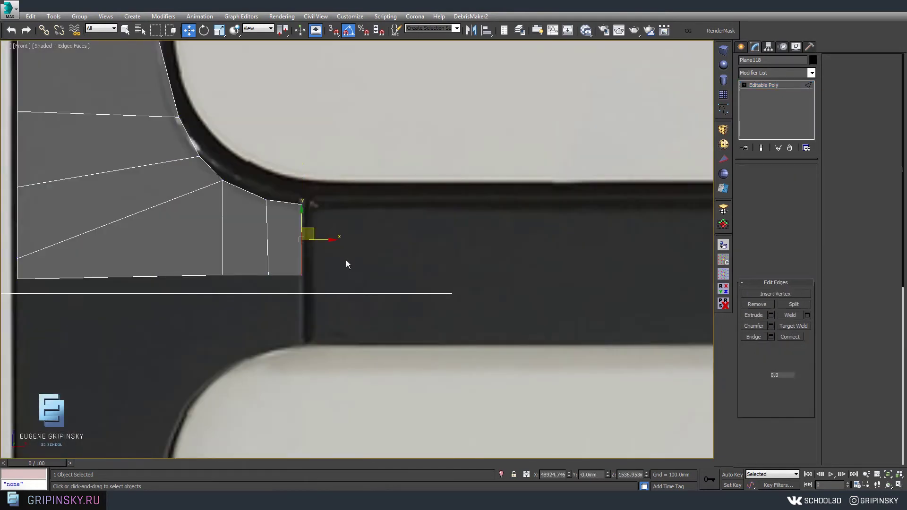
pyautogui.scroll(-3, 545, 265)
pyautogui.scroll(3, 467, 284)
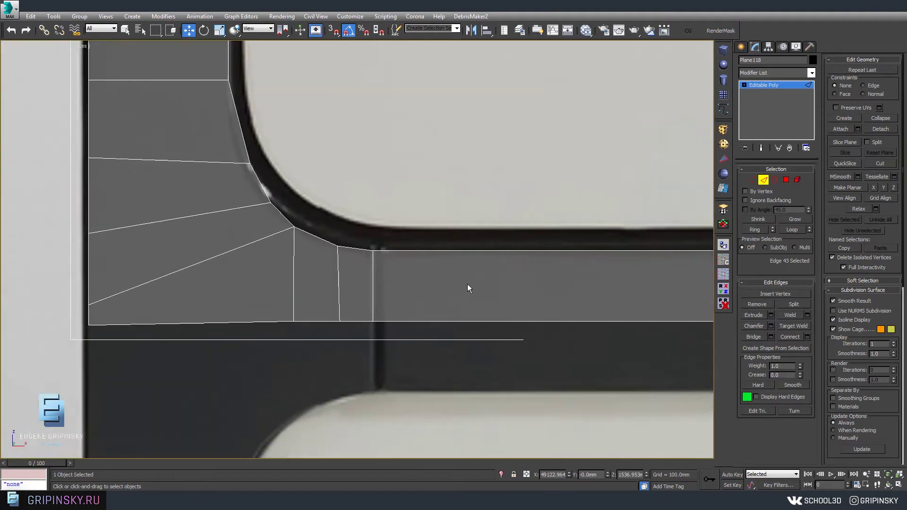
pyautogui.scroll(-4, 473, 279)
pyautogui.scroll(-2, 500, 275)
pyautogui.press('w')
pyautogui.click(501, 275)
# Inspect and tweak the strip's upper-corner vertices along the divider rail.
pyautogui.scroll(5, 411, 208)
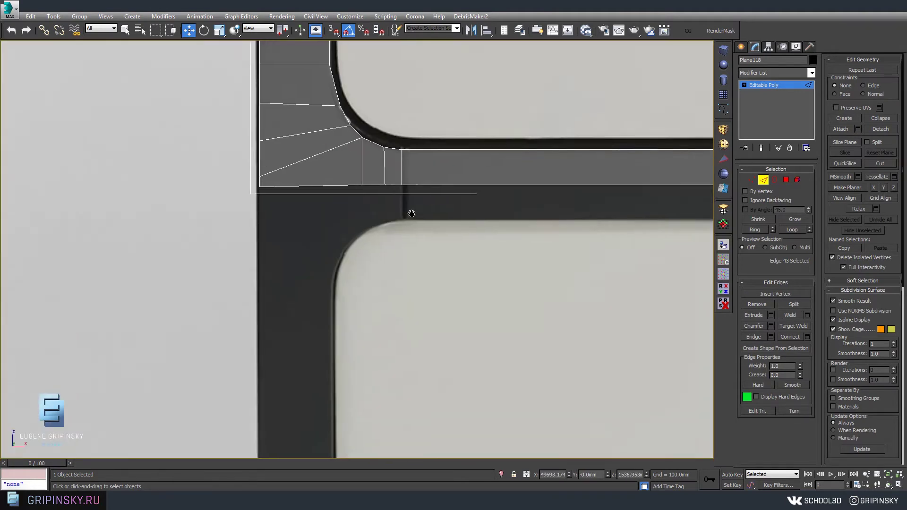
pyautogui.scroll(-4, 431, 219)
pyautogui.scroll(4, 411, 222)
pyautogui.press('1')
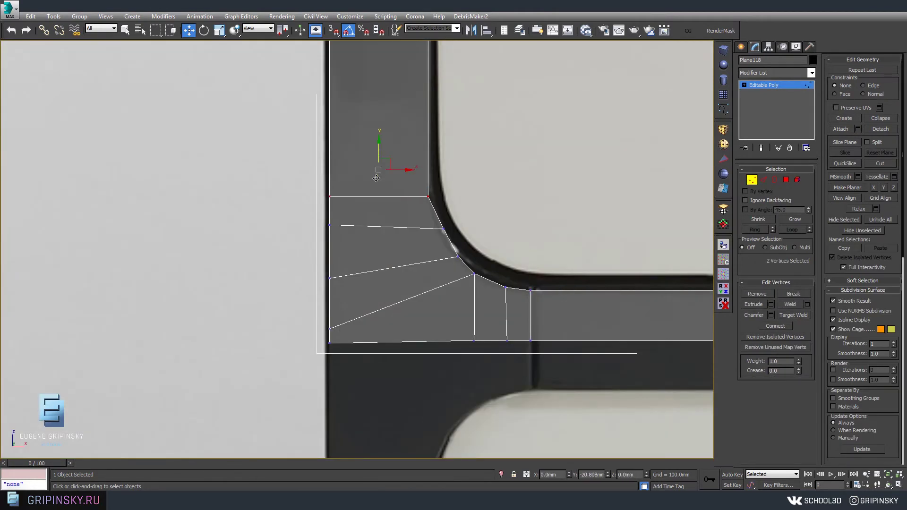
pyautogui.moveTo(470, 247); pyautogui.dragTo(424, 282, button='middle')
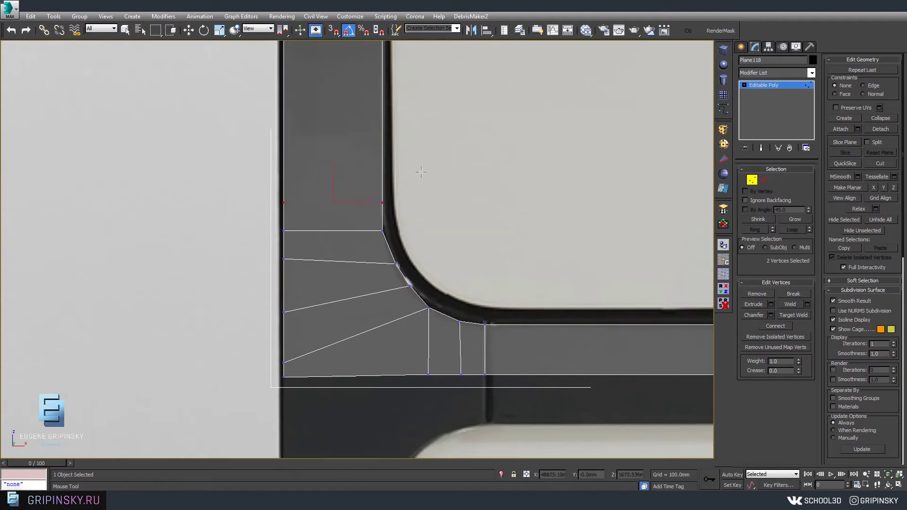
pyautogui.scroll(-3, 397, 222)
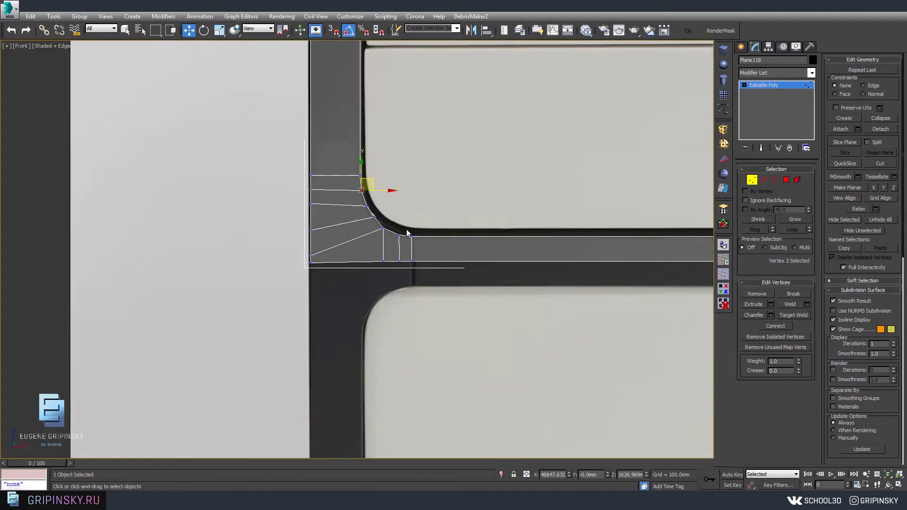
pyautogui.scroll(-2, 345, 285)
pyautogui.scroll(3, 424, 239)
pyautogui.scroll(-1, 350, 216)
pyautogui.scroll(-3, 350, 216)
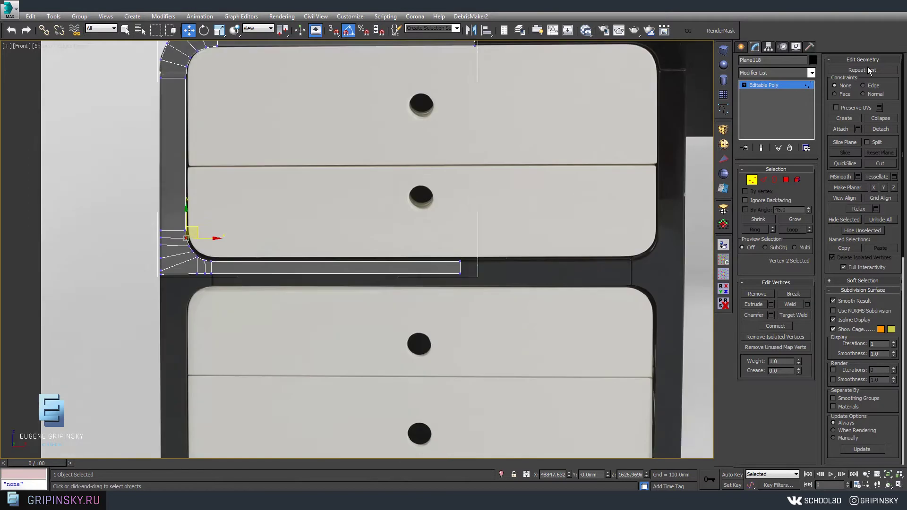
# Add a Symmetry modifier and move its mirror plane so the frame covers the cabinet.
pyautogui.click(775, 196)
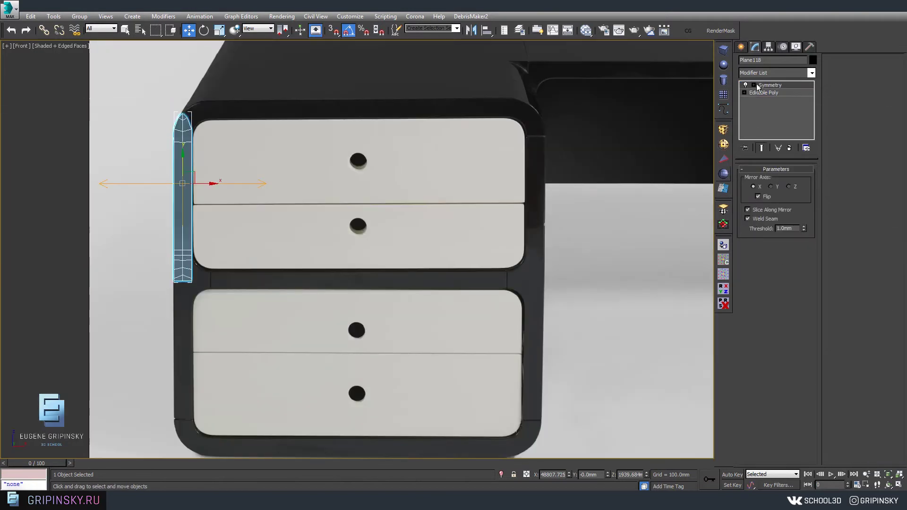
pyautogui.moveTo(206, 186); pyautogui.dragTo(384, 190)
pyautogui.moveTo(381, 189); pyautogui.dragTo(436, 147, button='middle')
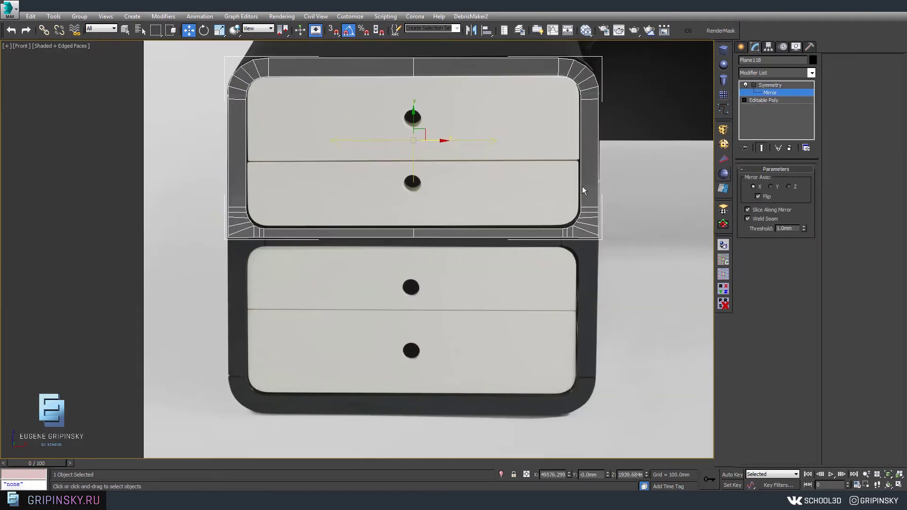
pyautogui.moveTo(224, 125); pyautogui.dragTo(228, 224)
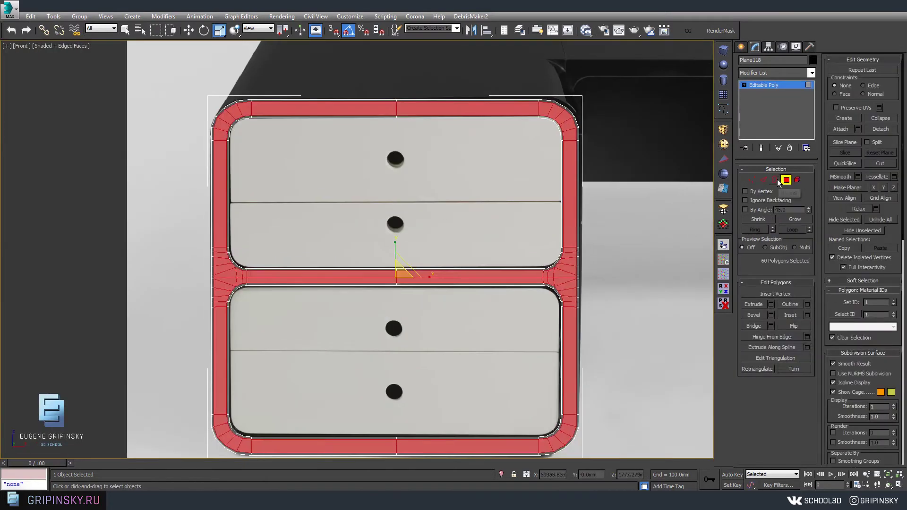
# Detach the drawer-front openings as a separate object, Object016.
pyautogui.click(775, 180)
pyautogui.scroll(2, 534, 262)
pyautogui.scroll(2, 534, 262)
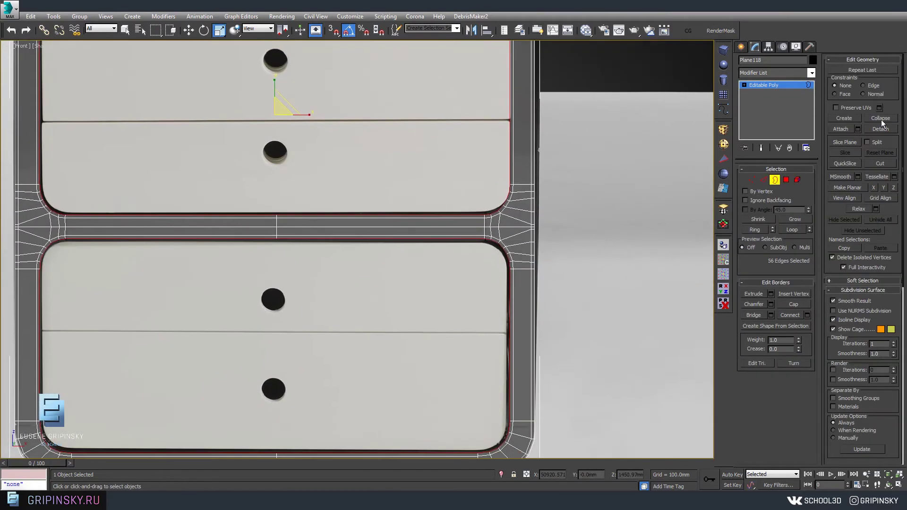
pyautogui.click(881, 128)
pyautogui.click(484, 273)
pyautogui.press('4')
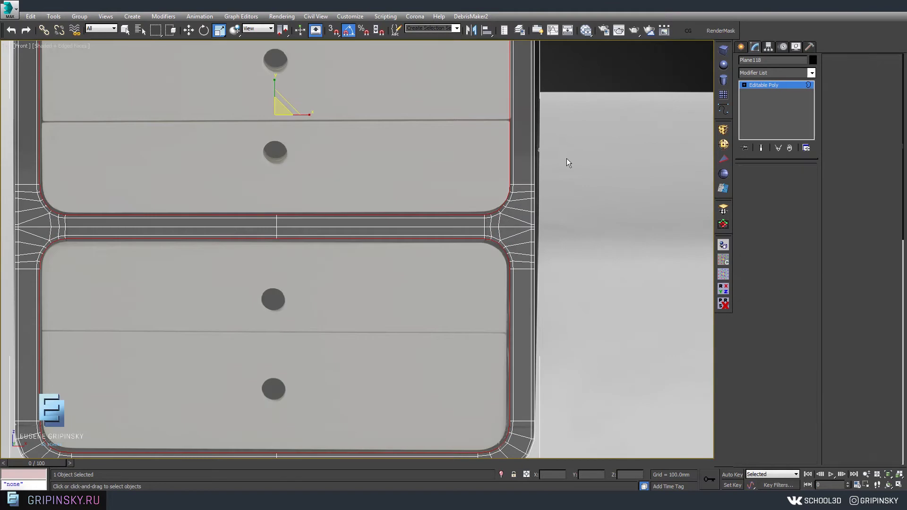
pyautogui.press('z')
# Exit sub-object editing and select the rounded frame object.
pyautogui.click(880, 129)
pyautogui.click(476, 259)
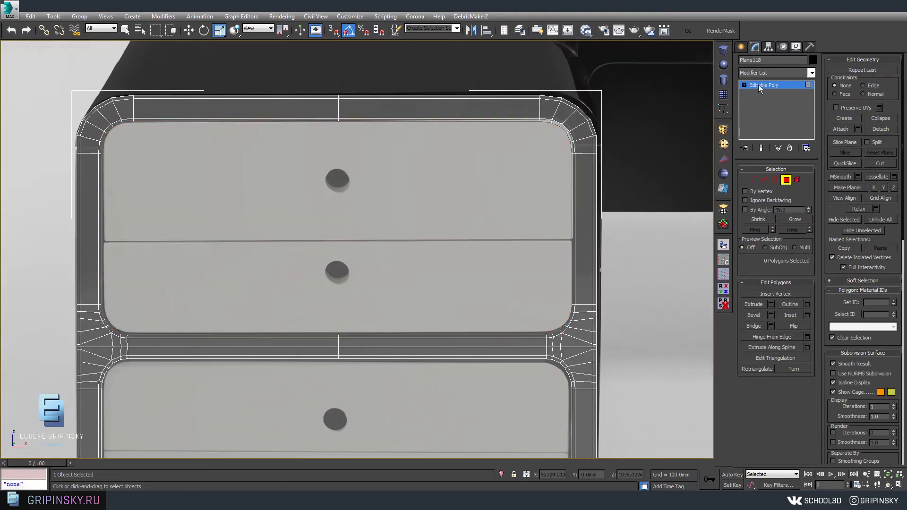
pyautogui.click(758, 84)
pyautogui.scroll(-3, 499, 301)
# Pull the frame panel away from the cabinet and add a Shell modifier.
pyautogui.press('w')
pyautogui.moveTo(407, 203); pyautogui.dragTo(265, 265)
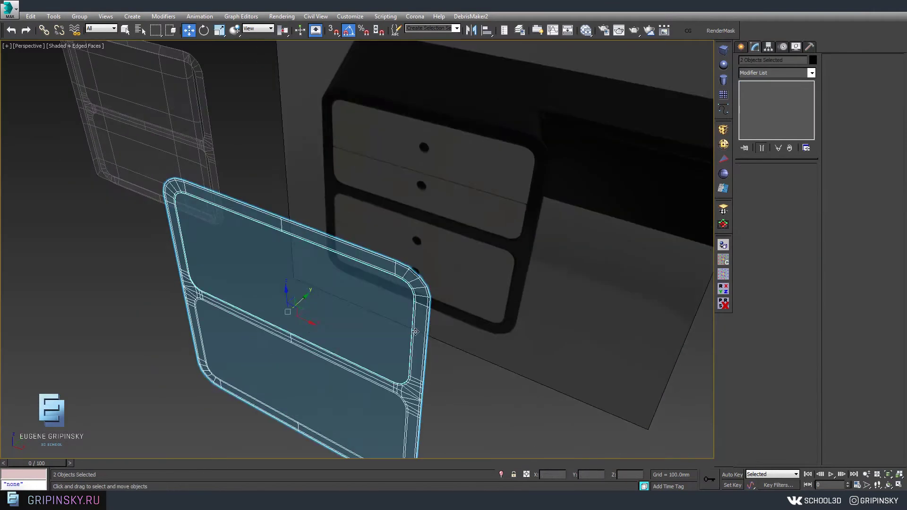
pyautogui.keyDown('alt'); pyautogui.moveTo(265, 264); pyautogui.dragTo(430, 330, button='middle'); pyautogui.keyUp('alt')
pyautogui.click(723, 160)
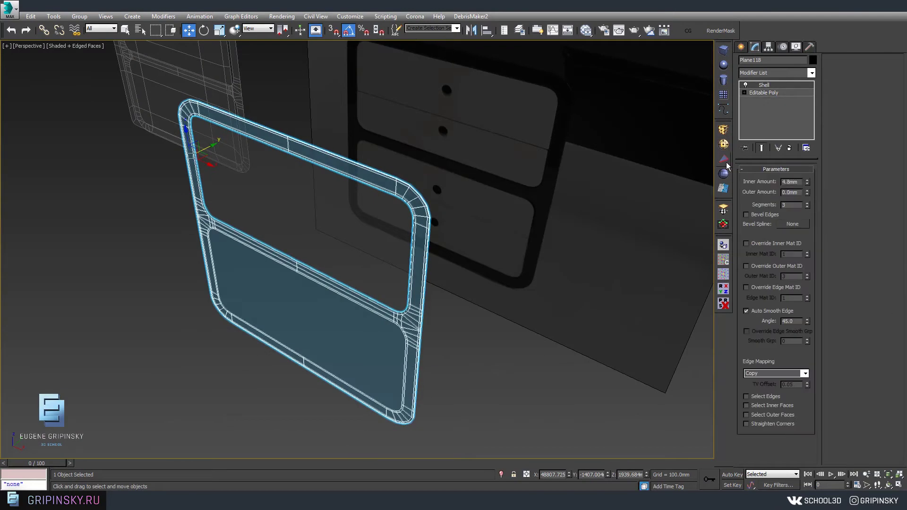
pyautogui.moveTo(807, 181); pyautogui.dragTo(555, 307)
# Set the Shell inner amount to 1077 mm for a deep pedestal box.
pyautogui.scroll(-5, 555, 307)
pyautogui.moveTo(555, 307)
pyautogui.keyDown('alt'); pyautogui.mouseDown(button='middle')
pyautogui.moveTo(536, 172)
pyautogui.moveTo(410, 185)
pyautogui.moveTo(520, 212)
pyautogui.mouseUp(button='middle'); pyautogui.keyUp('alt')
pyautogui.scroll(5, 536, 171)
pyautogui.scroll(-5, 410, 184)
pyautogui.moveTo(807, 181); pyautogui.dragTo(815, 478)
pyautogui.keyDown('alt'); pyautogui.moveTo(426, 207); pyautogui.dragTo(415, 216, button='middle'); pyautogui.keyUp('alt')
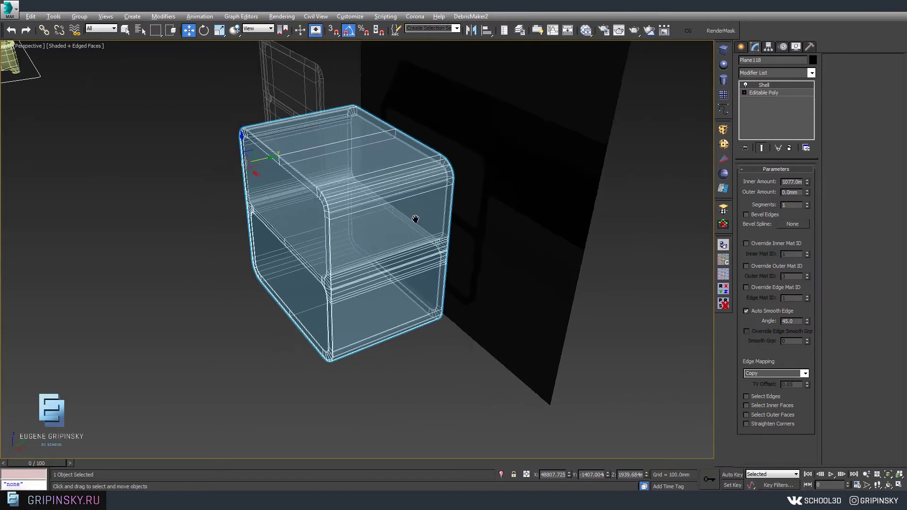
pyautogui.scroll(5, 415, 217)
pyautogui.scroll(-6, 273, 162)
# Select the box pieces and clone a copy off to the side.
pyautogui.keyDown('ctrl'); pyautogui.click(364, 192); pyautogui.keyUp('ctrl')
pyautogui.keyDown('alt'); pyautogui.moveTo(363, 191); pyautogui.dragTo(347, 217, button='middle'); pyautogui.keyUp('alt')
pyautogui.keyDown('ctrl'); pyautogui.click(347, 217); pyautogui.keyUp('ctrl')
pyautogui.scroll(-4, 347, 217)
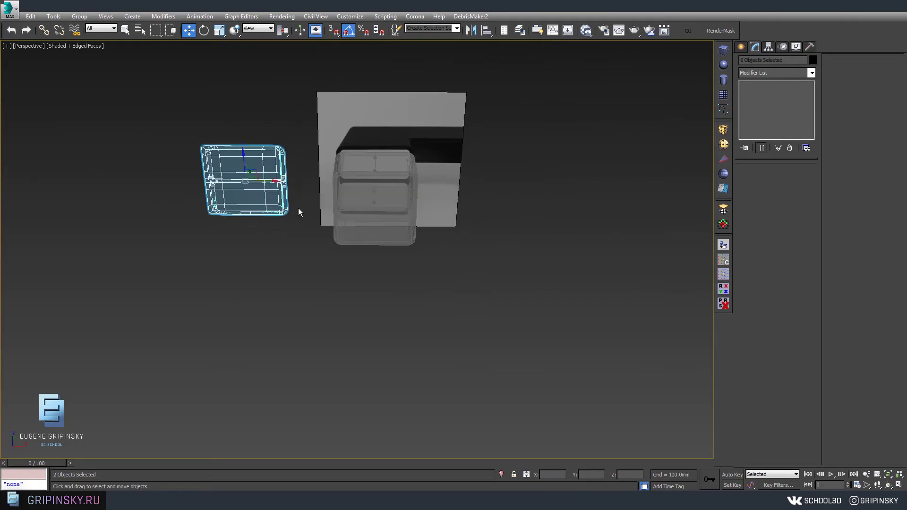
pyautogui.keyDown('shift'); pyautogui.moveTo(416, 178); pyautogui.dragTo(142, 179); pyautogui.keyUp('shift')
pyautogui.click(458, 290)
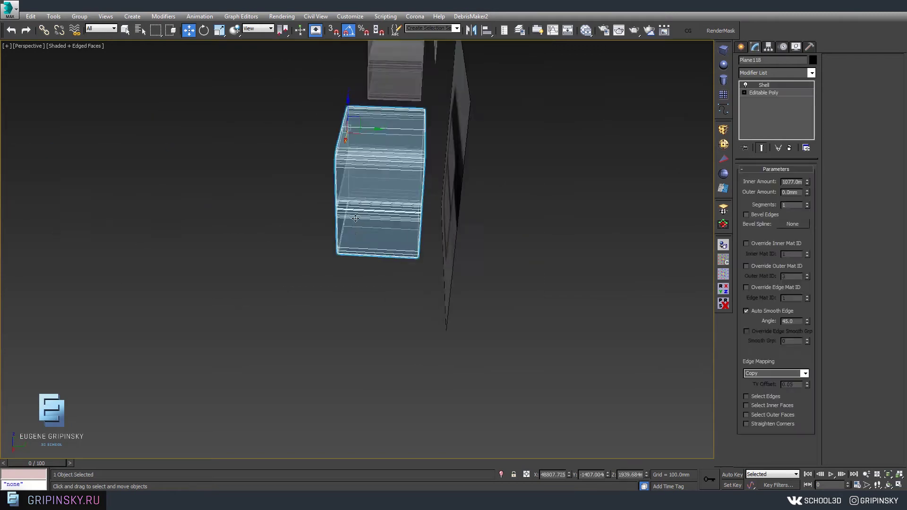
pyautogui.rightClick(405, 158)
# Collapse the copy to editable poly and connect edge loops across the selected edges.
pyautogui.click(537, 303)
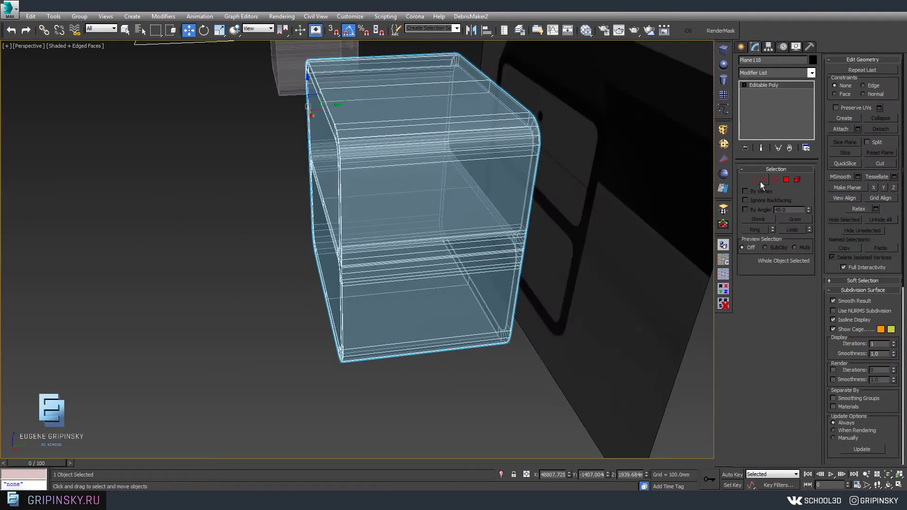
pyautogui.press('2')
pyautogui.click(807, 337)
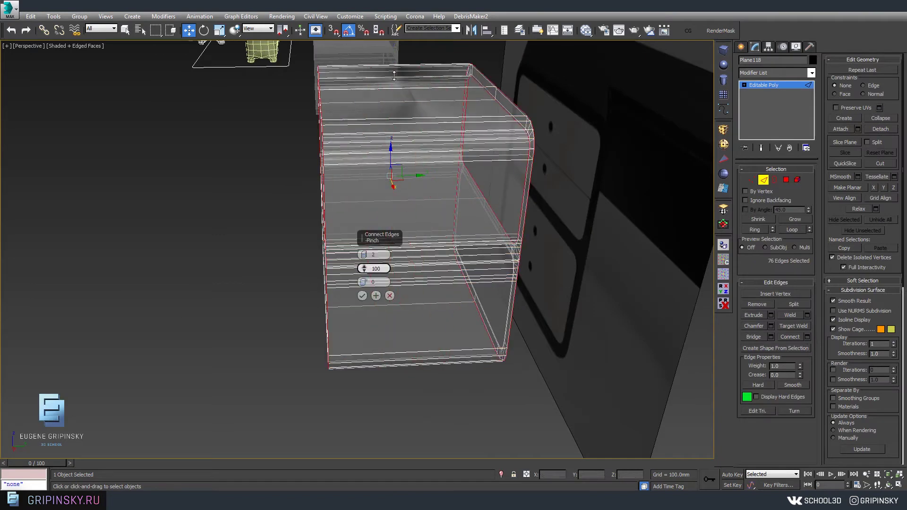
pyautogui.keyDown('alt'); pyautogui.moveTo(365, 300); pyautogui.dragTo(368, 302, button='middle'); pyautogui.keyUp('alt')
pyautogui.press('4')
pyautogui.click(369, 302)
pyautogui.click(421, 291)
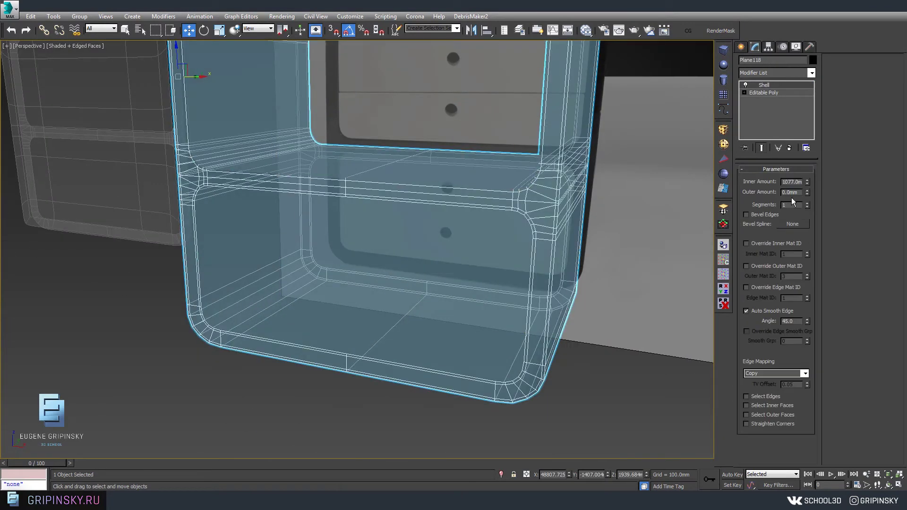
# Connect a ring of depth edges in 2 segments and preview the smoothed shelf unit.
pyautogui.rightClick(751, 104)
pyautogui.click(761, 95)
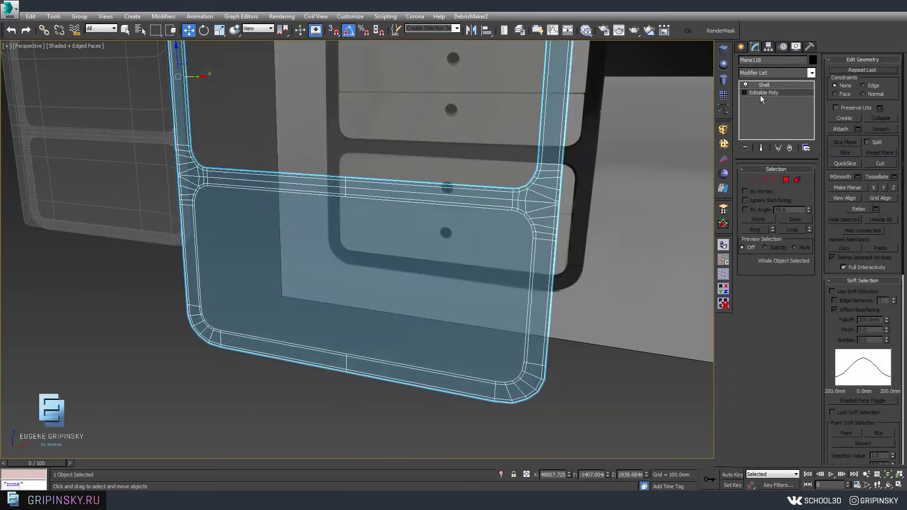
pyautogui.click(763, 85)
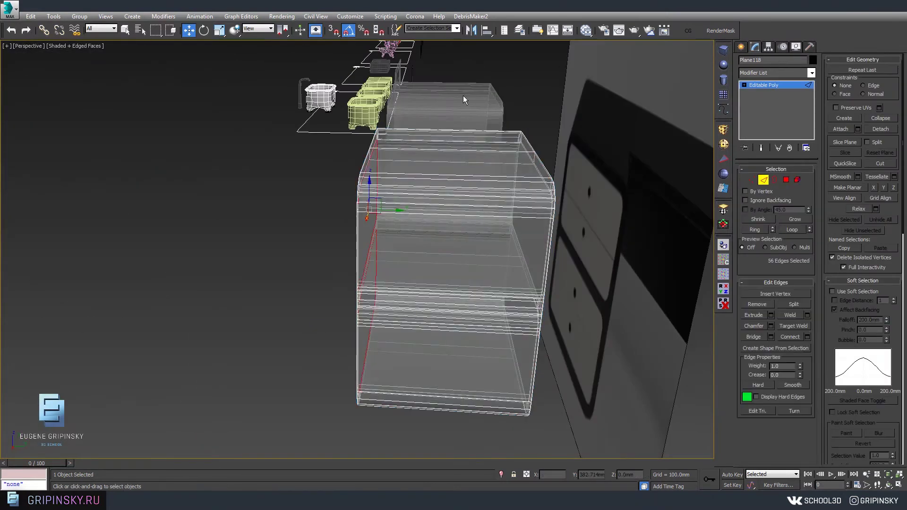
pyautogui.click(755, 229)
pyautogui.click(807, 337)
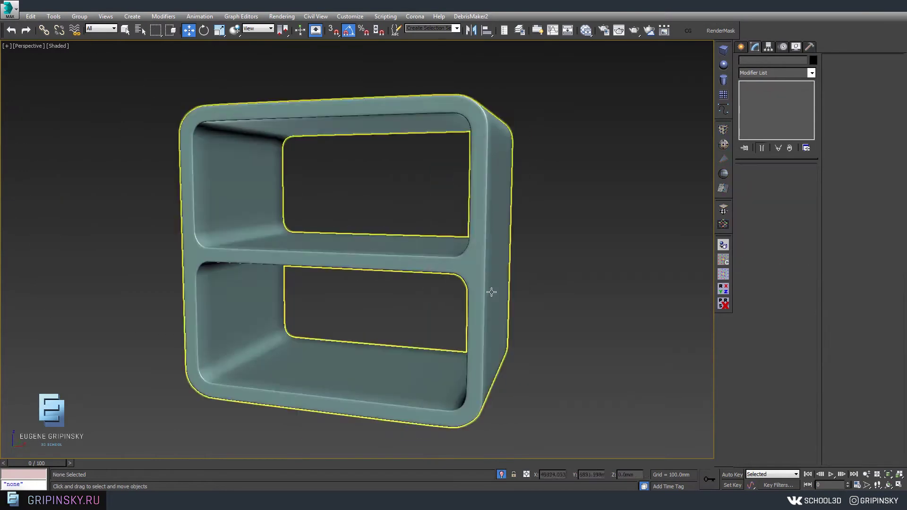
pyautogui.keyDown('alt'); pyautogui.moveTo(807, 348); pyautogui.dragTo(573, 334, button='middle'); pyautogui.keyUp('alt')
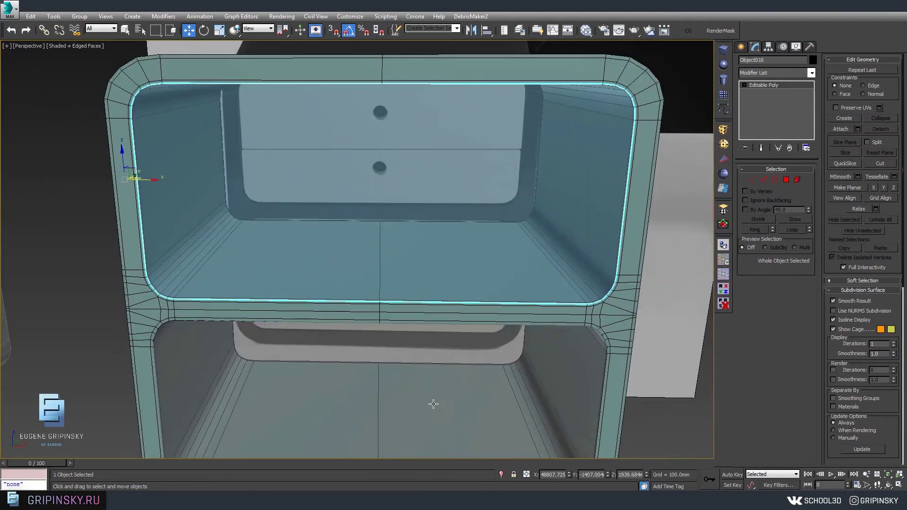
# Inset the upper drawer-front polygon by 10 mm.
pyautogui.keyDown('ctrl'); pyautogui.click(433, 404); pyautogui.keyUp('ctrl')
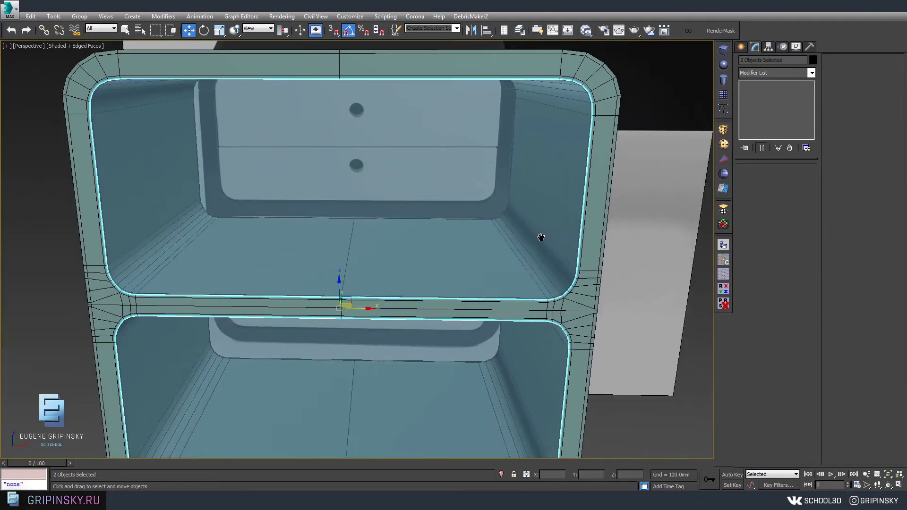
pyautogui.scroll(-4, 541, 227)
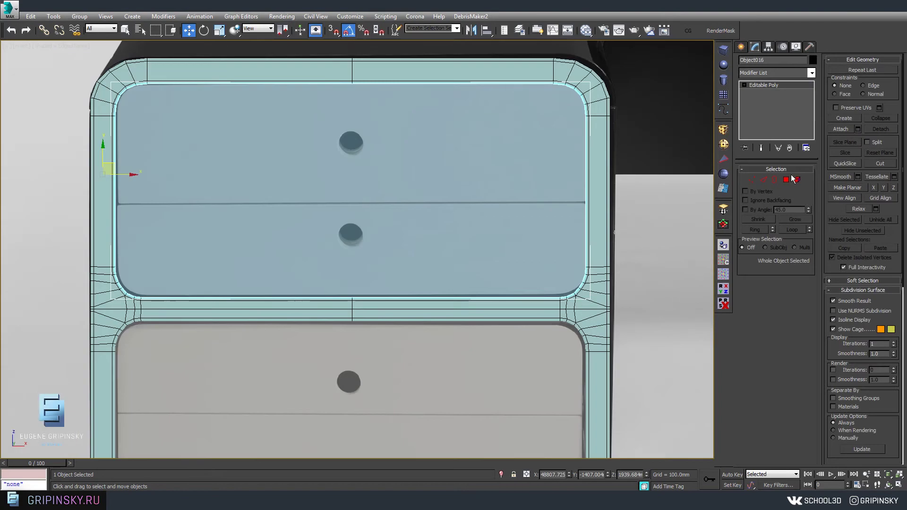
pyautogui.click(787, 179)
pyautogui.click(557, 171)
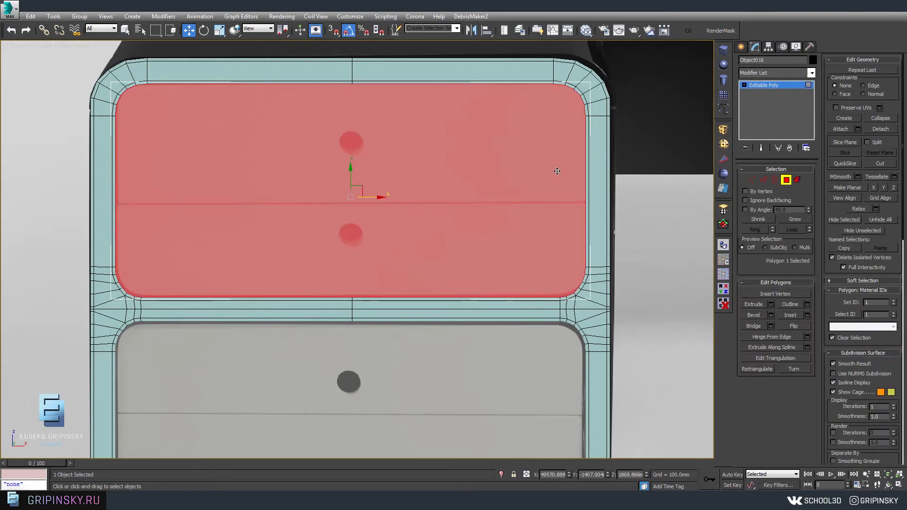
pyautogui.click(807, 315)
pyautogui.click(362, 283)
pyautogui.press('2')
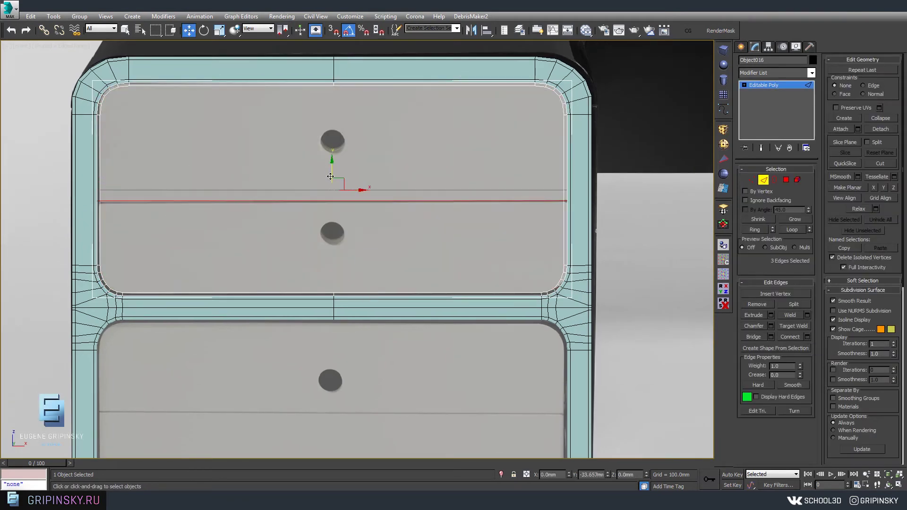
# Switch to Edge mode and frame the drawer front in the Front view.
pyautogui.scroll(2, 330, 177)
pyautogui.scroll(-2, 437, 194)
pyautogui.click(787, 180)
pyautogui.press('2')
pyautogui.click(378, 58)
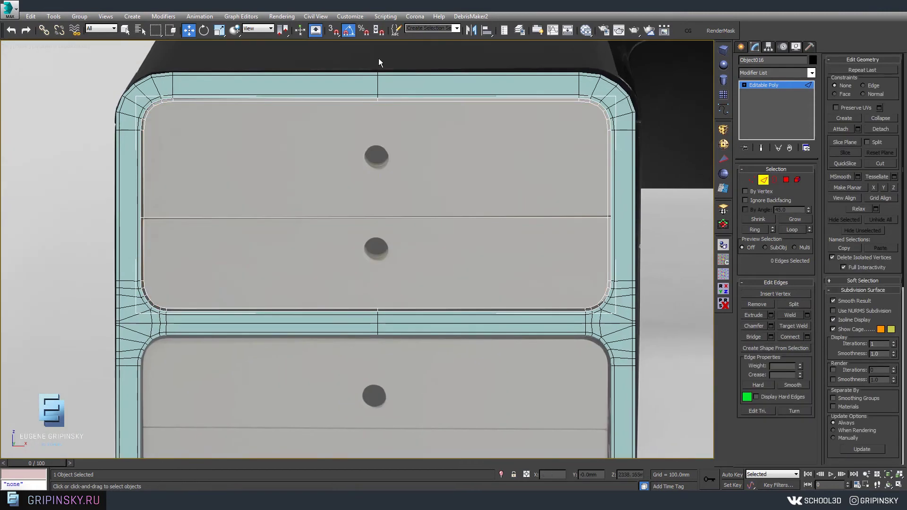
pyautogui.press('z')
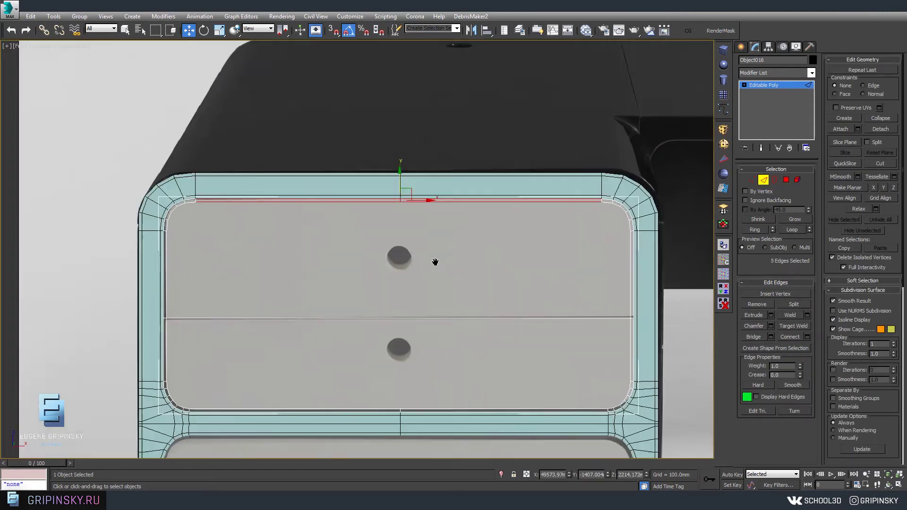
pyautogui.press('f')
pyautogui.press('z')
# Cut a vertical edge through the drawer-front panel.
pyautogui.hotkey('alt', 'c')
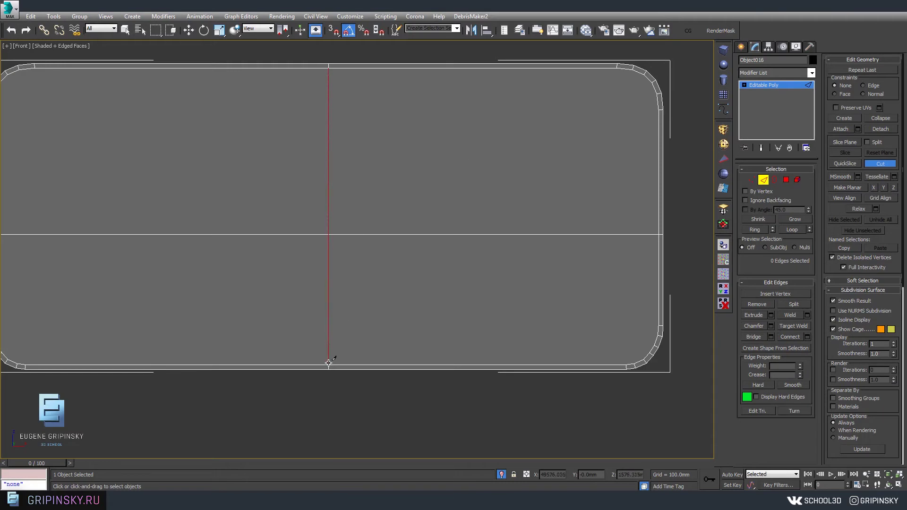
pyautogui.click(329, 363)
pyautogui.rightClick(329, 363)
pyautogui.press('w')
pyautogui.scroll(-1, 452, 212)
pyautogui.scroll(1, 492, 232)
pyautogui.scroll(-1, 505, 225)
pyautogui.scroll(1, 506, 242)
# Maximize the Perspective view and cut more edges across the drawer front.
pyautogui.hotkey('alt', 'w')
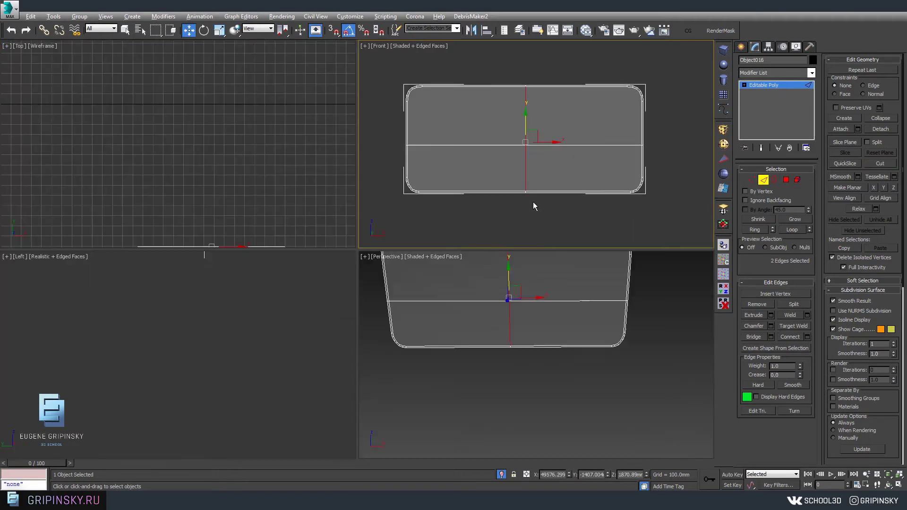
pyautogui.press('p')
pyautogui.hotkey('alt', 'w')
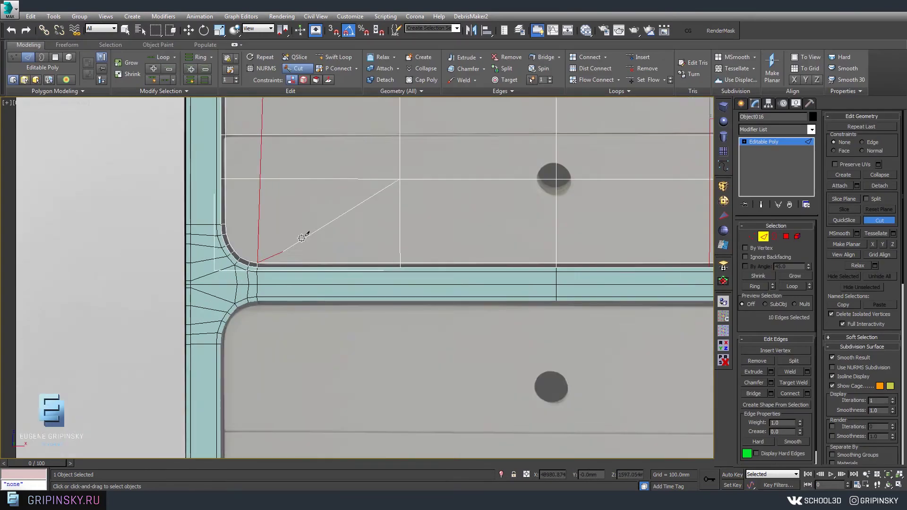
pyautogui.moveTo(306, 233); pyautogui.dragTo(280, 331, button='middle')
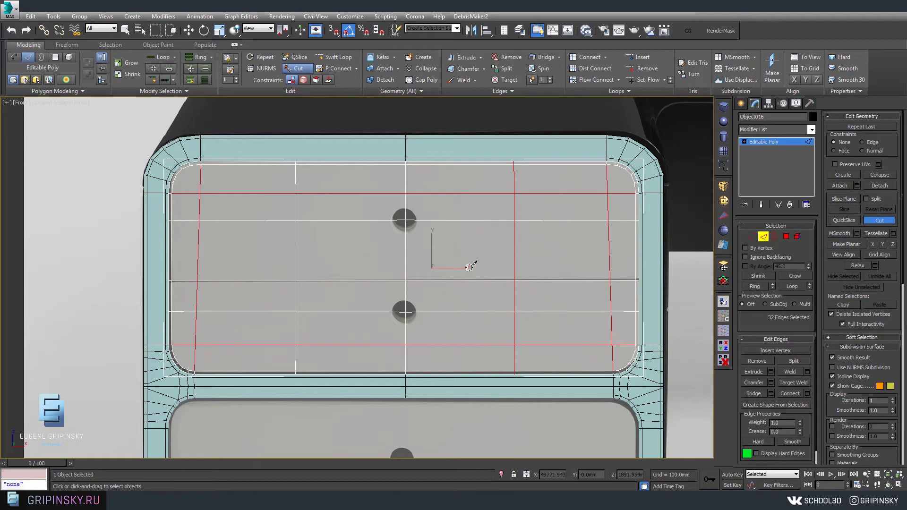
# Pan around the drawer front to bring each of its corners into view.
pyautogui.scroll(3, 534, 196)
pyautogui.moveTo(303, 203); pyautogui.dragTo(462, 219, button='middle')
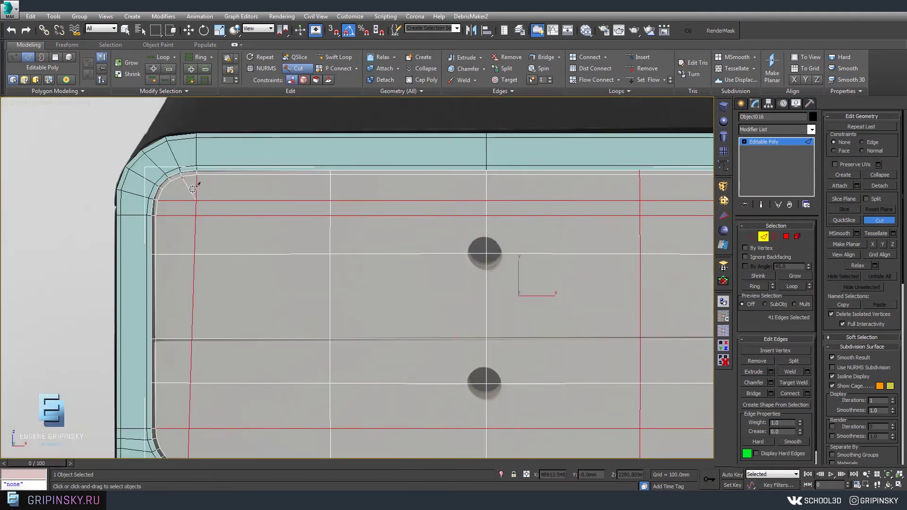
pyautogui.moveTo(192, 189); pyautogui.dragTo(198, 121, button='middle')
pyautogui.moveTo(417, 257)
pyautogui.mouseDown(button='middle')
pyautogui.moveTo(228, 241)
pyautogui.moveTo(236, 352)
pyautogui.mouseUp(button='middle')
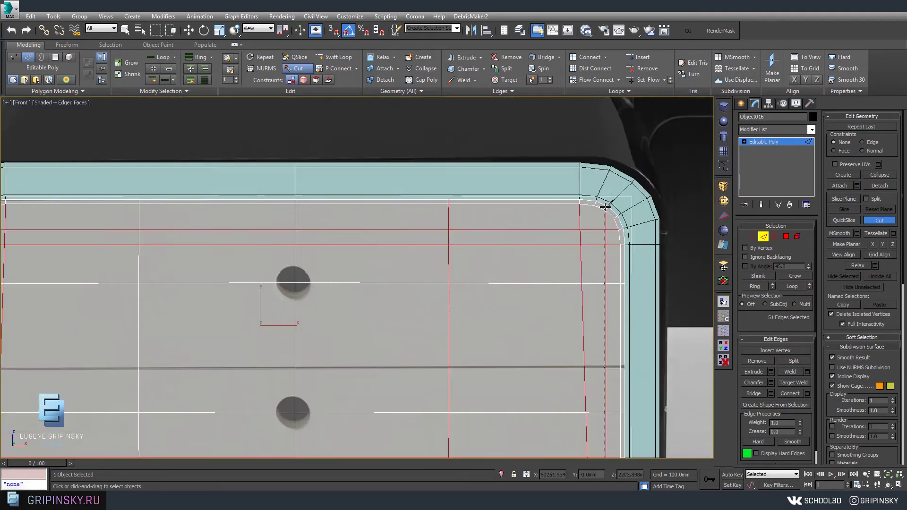
pyautogui.scroll(-2, 284, 307)
pyautogui.scroll(3, 203, 286)
pyautogui.moveTo(203, 287); pyautogui.dragTo(237, 327, button='middle')
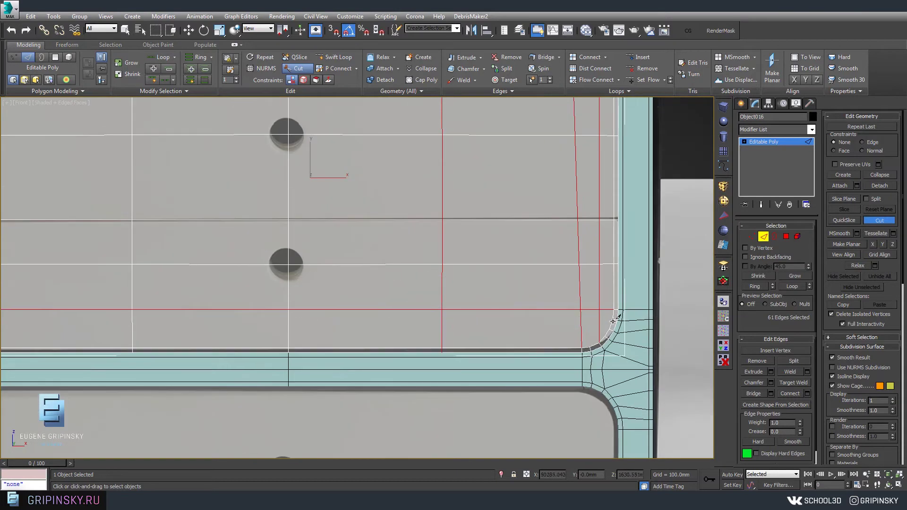
# Cut a new edge anchored at the panel's lower-right corner.
pyautogui.click(612, 321)
pyautogui.scroll(-3, 416, 304)
pyautogui.scroll(1, 357, 336)
pyautogui.scroll(2, 415, 332)
pyautogui.scroll(-3, 558, 350)
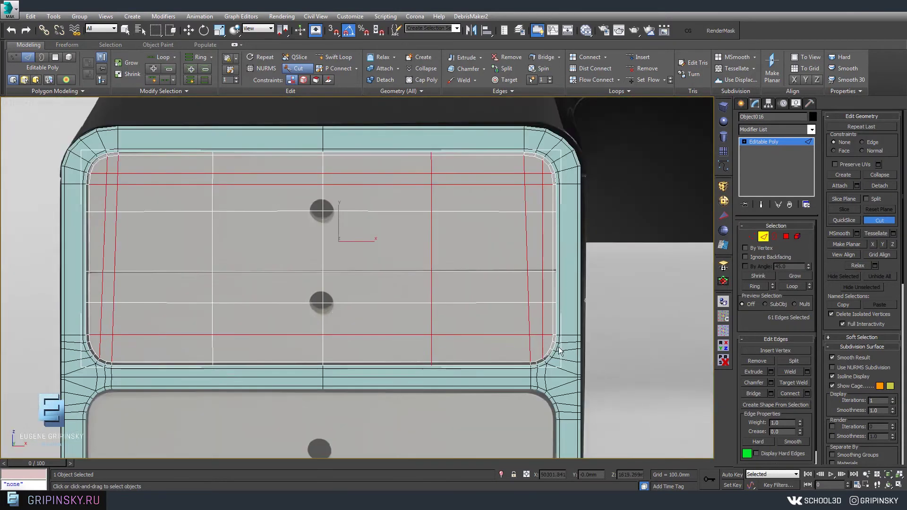
pyautogui.scroll(2, 558, 350)
pyautogui.scroll(-2, 558, 351)
pyautogui.scroll(2, 247, 273)
pyautogui.scroll(-2, 387, 403)
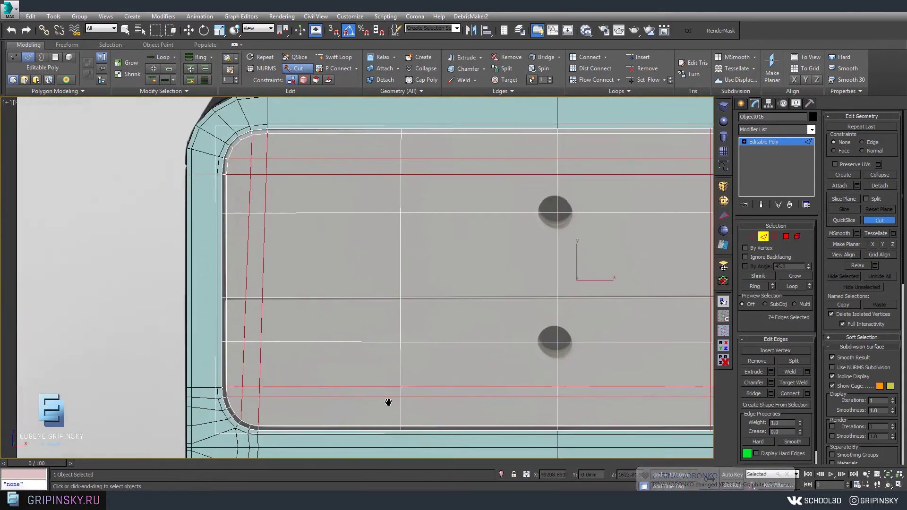
pyautogui.rightClick(249, 253)
# Select the left vertical edge loop and cut a horizontal edge across the panel.
pyautogui.doubleClick(249, 253)
pyautogui.scroll(3, 313, 298)
pyautogui.scroll(-3, 307, 316)
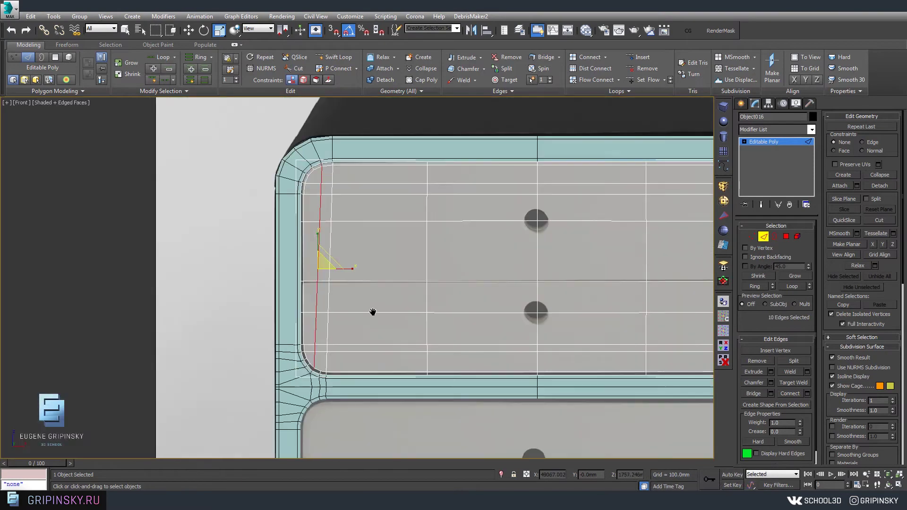
pyautogui.moveTo(409, 304); pyautogui.dragTo(389, 263, button='middle')
pyautogui.hotkey('alt', 'c')
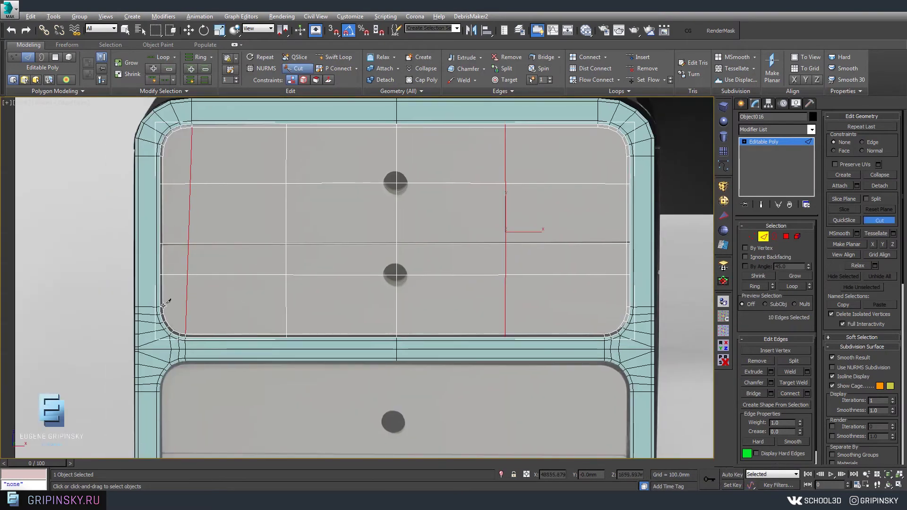
pyautogui.click(169, 158)
pyautogui.rightClick(348, 189)
# Switch to Vertex mode and recentre the view over the handle area.
pyautogui.moveTo(356, 219); pyautogui.dragTo(421, 239, button='middle')
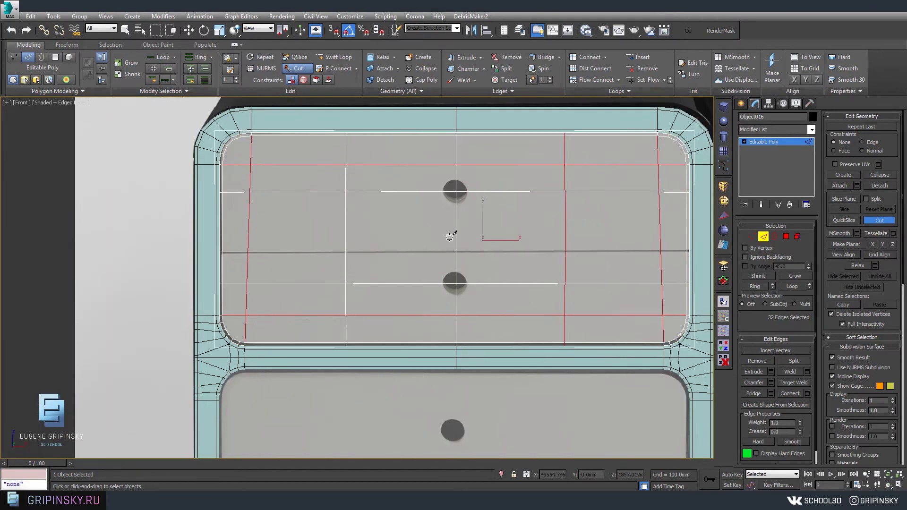
pyautogui.scroll(2, 520, 222)
pyautogui.press('1')
pyautogui.moveTo(497, 260)
pyautogui.mouseDown(button='middle')
pyautogui.moveTo(486, 285)
pyautogui.moveTo(494, 305)
pyautogui.mouseUp(button='middle')
pyautogui.scroll(-2, 448, 264)
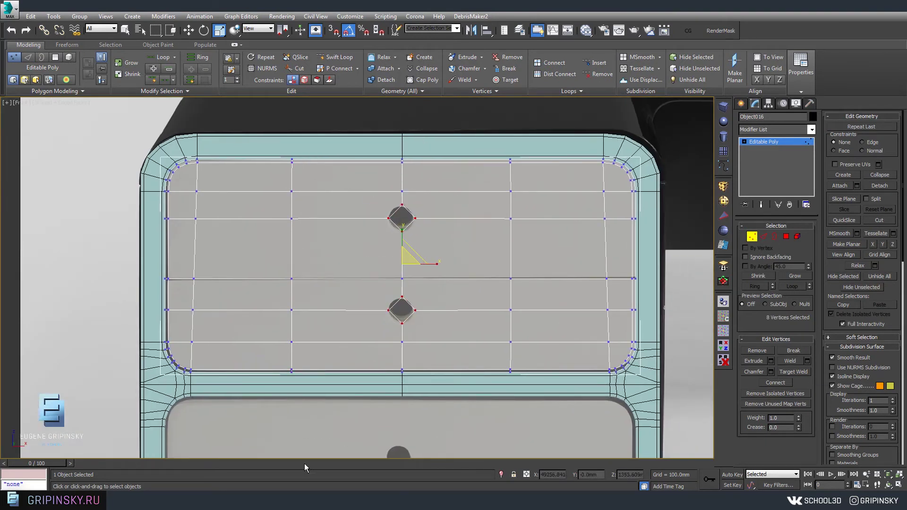
# End the active cut while toggling between vertex and edge editing.
pyautogui.press('2')
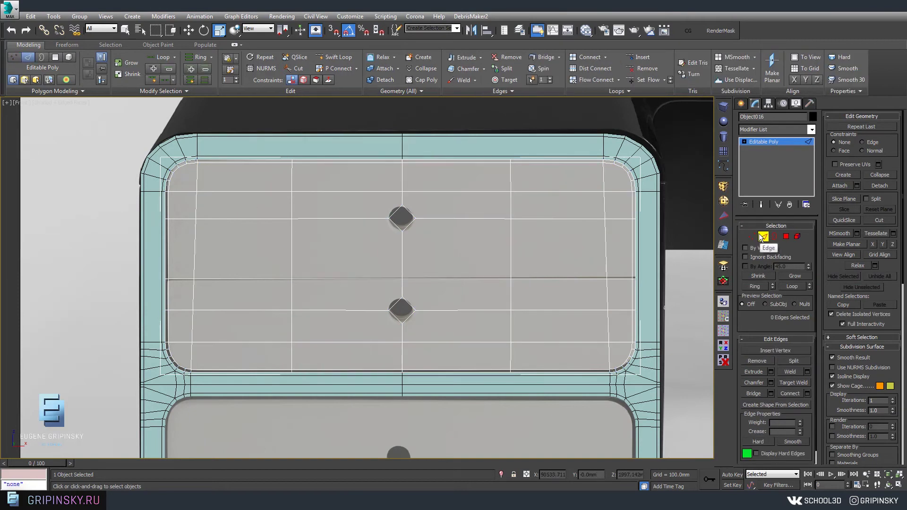
pyautogui.press('1')
pyautogui.scroll(2, 351, 180)
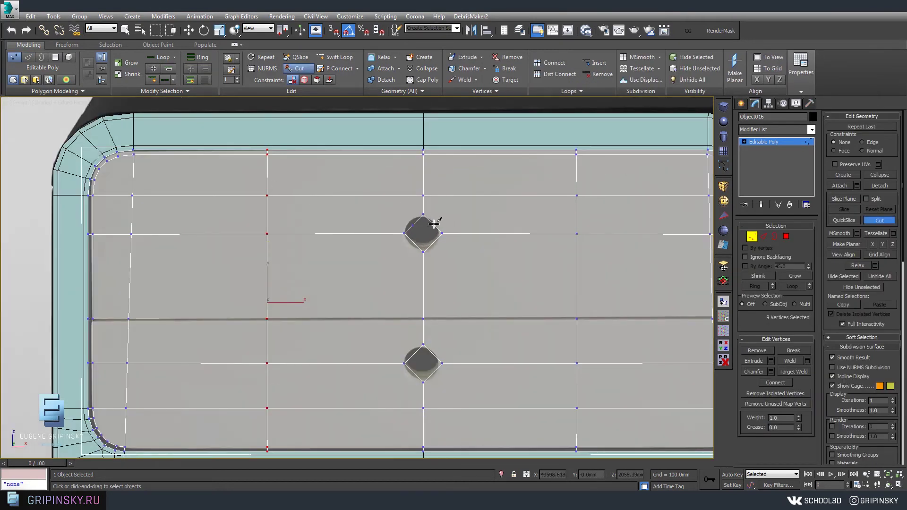
pyautogui.rightClick(434, 223)
pyautogui.scroll(2, 371, 229)
pyautogui.scroll(-2, 380, 231)
pyautogui.press('2')
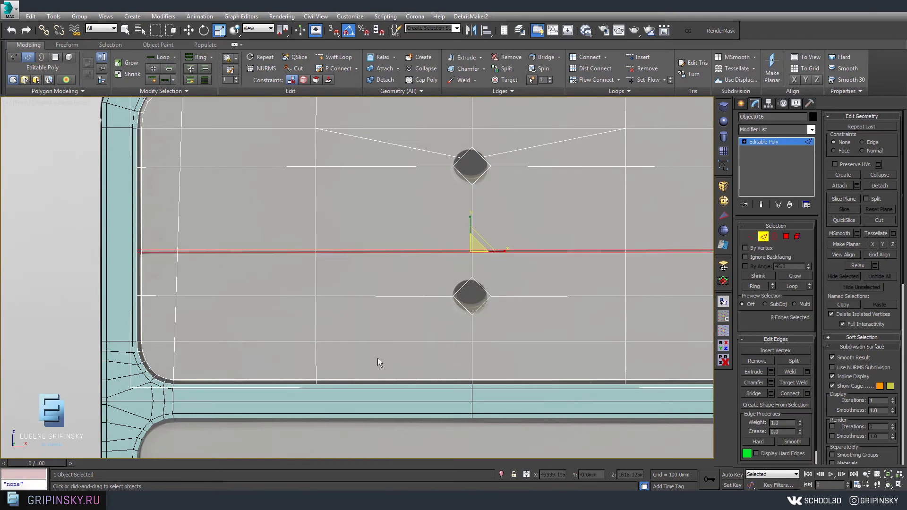
# Cut diagonal edges fanning out from the handle holes, then switch to Border mode.
pyautogui.press('4')
pyautogui.scroll(-3, 567, 255)
pyautogui.scroll(3, 472, 274)
pyautogui.hotkey('alt', 'c')
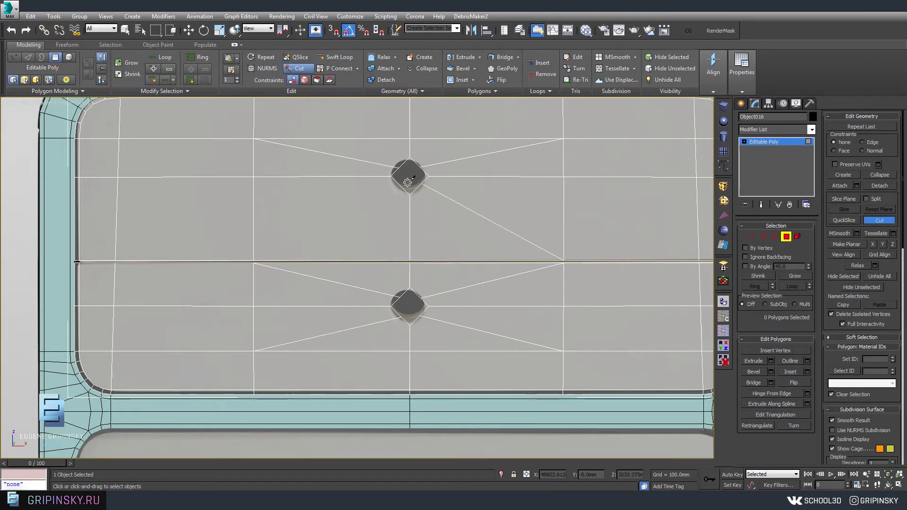
pyautogui.press('3')
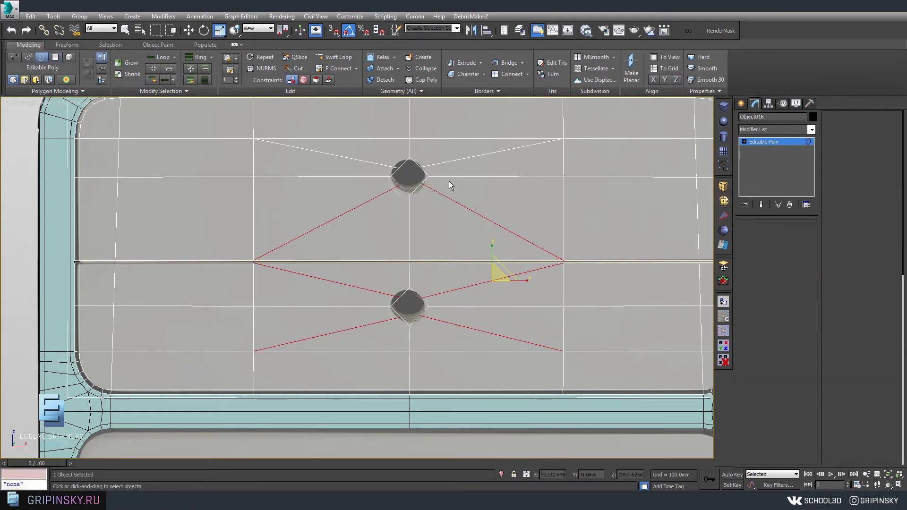
pyautogui.press('4')
pyautogui.press('3')
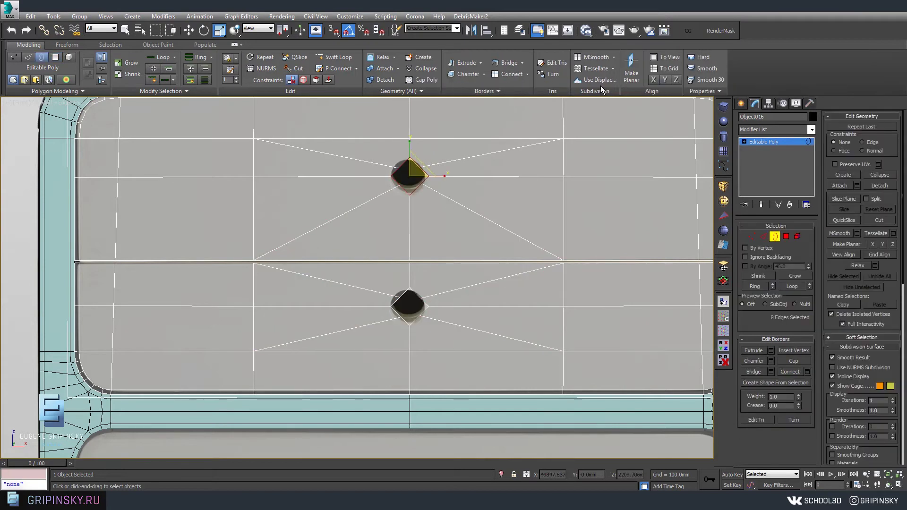
# Select the handle-hole borders so they can be rounded into circles.
pyautogui.moveTo(582, 155); pyautogui.dragTo(617, 166, button='middle')
pyautogui.click(494, 90)
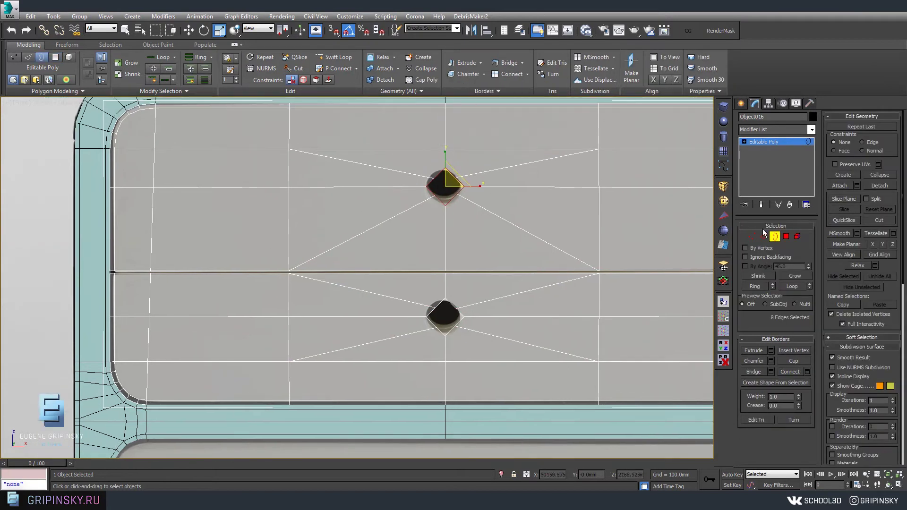
pyautogui.press('2')
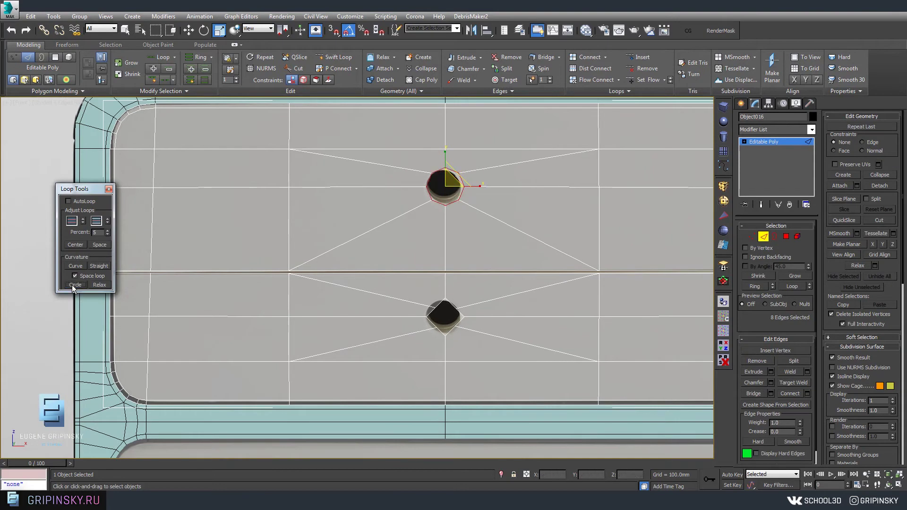
pyautogui.press('3')
pyautogui.press('2')
pyautogui.press('w')
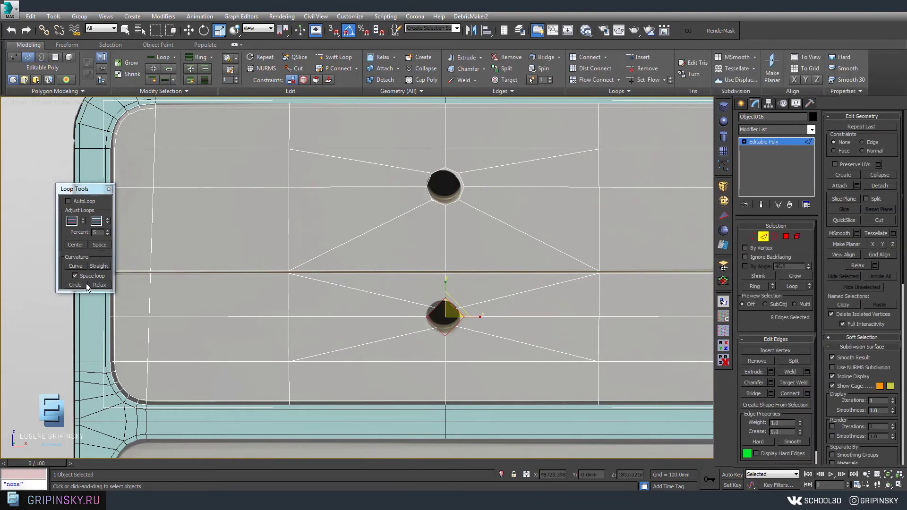
pyautogui.scroll(4, 440, 295)
pyautogui.scroll(-4, 497, 284)
pyautogui.press('3')
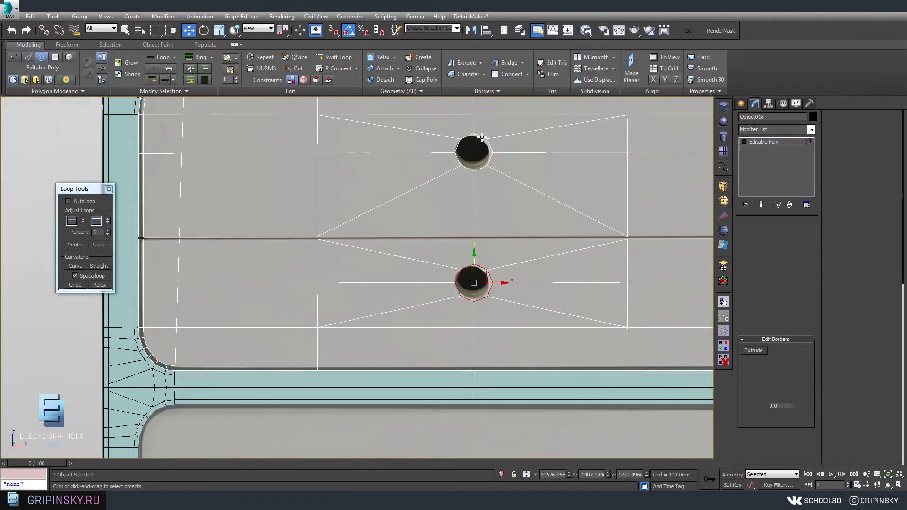
pyautogui.scroll(-2, 552, 283)
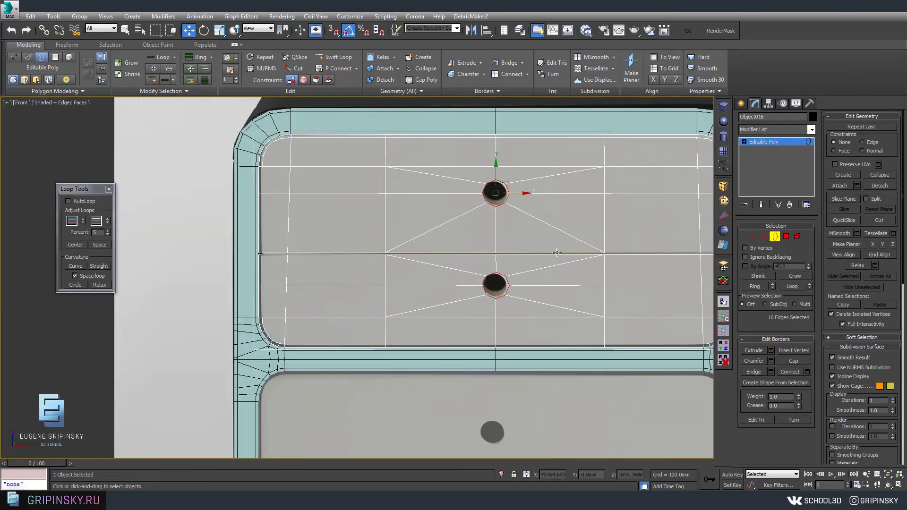
# Box-select the vertices around the holes, then exit sub-object mode.
pyautogui.press('1')
pyautogui.moveTo(432, 112); pyautogui.dragTo(544, 426)
pyautogui.scroll(-2, 523, 240)
pyautogui.press('1')
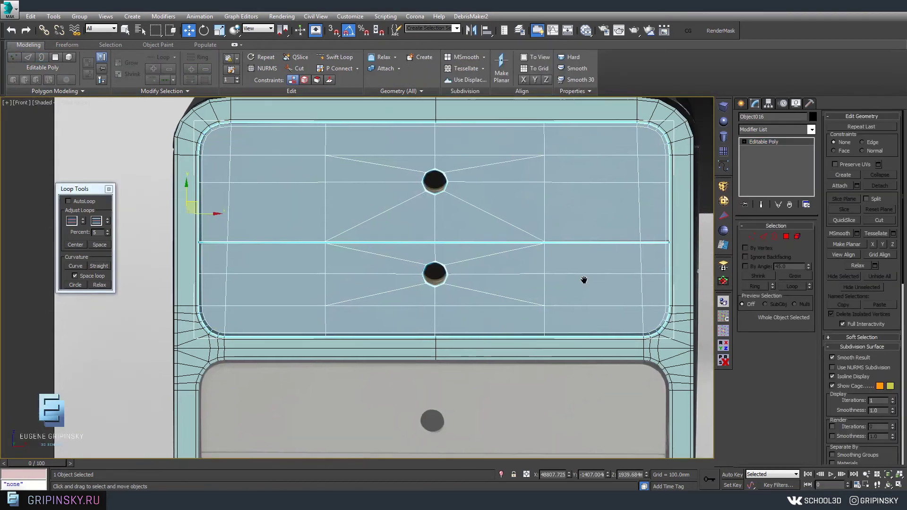
pyautogui.scroll(-3, 585, 281)
# Maximize Perspective and preview the drawer front with NURMS smoothing and wireframe edges.
pyautogui.hotkey('alt', 'w')
pyautogui.hotkey('alt', 'w')
pyautogui.hotkey('alt', 'q')
pyautogui.hotkey('ctrl', 'BackSpace')
pyautogui.keyDown('alt'); pyautogui.moveTo(506, 303); pyautogui.dragTo(582, 309, button='middle'); pyautogui.keyUp('alt')
pyautogui.press('F4')
pyautogui.scroll(5, 582, 310)
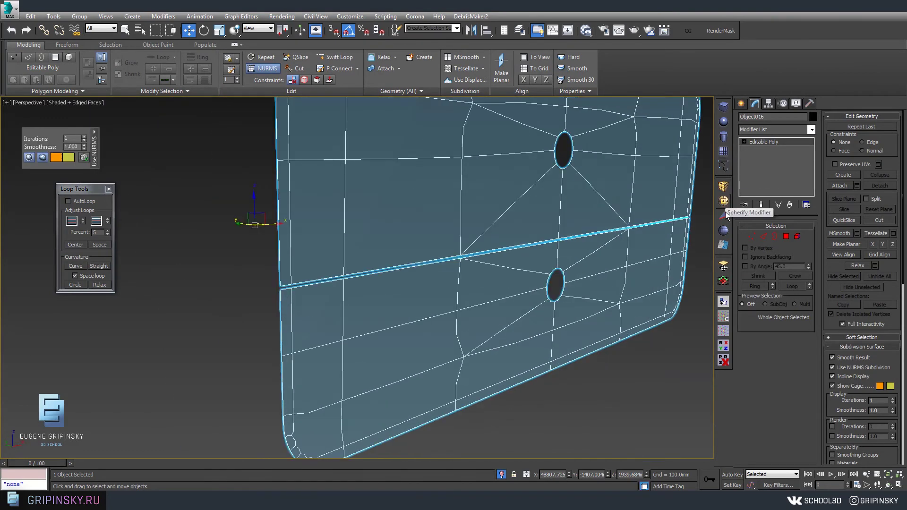
# Add a Shell modifier to give the drawer front thickness and inspect it.
pyautogui.click(723, 187)
pyautogui.keyDown('alt'); pyautogui.moveTo(473, 264); pyautogui.dragTo(426, 259, button='middle'); pyautogui.keyUp('alt')
pyautogui.scroll(3, 426, 260)
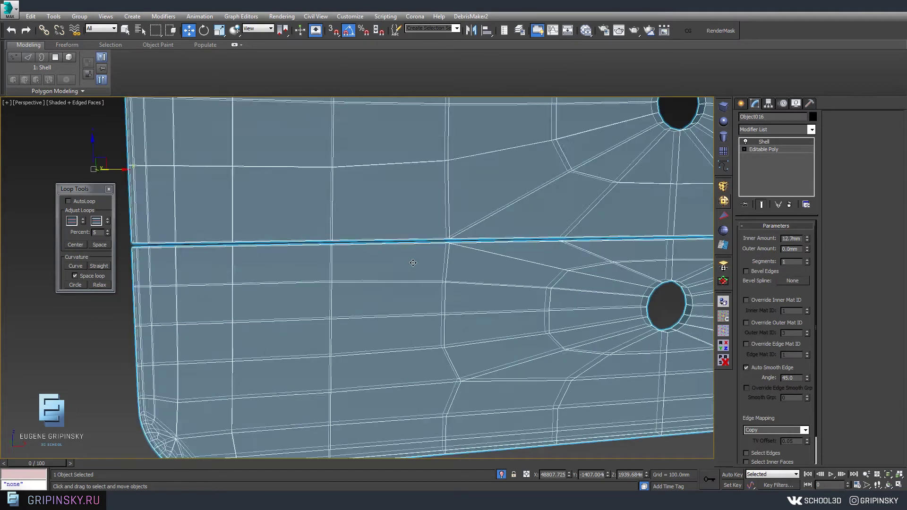
pyautogui.scroll(3, 521, 259)
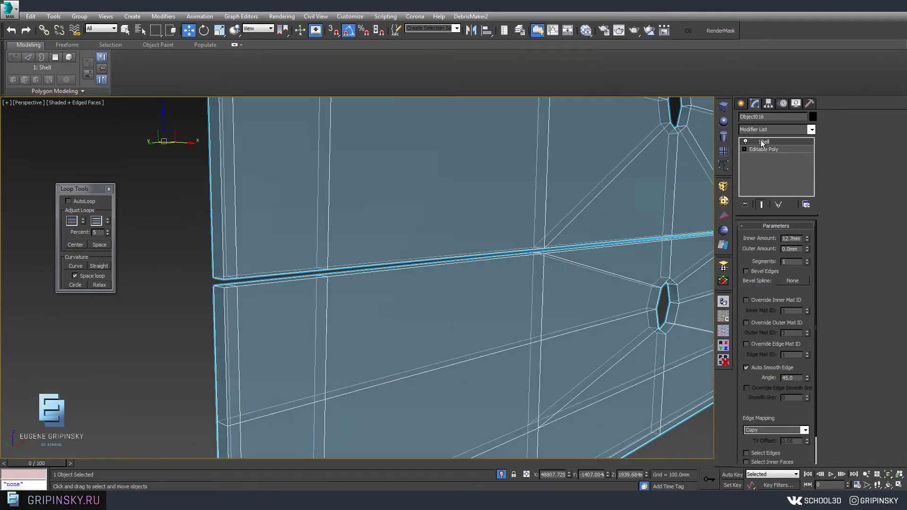
pyautogui.scroll(3, 369, 243)
# Add TurboSmooth from the Modifier List, then undo it.
pyautogui.click(755, 129)
pyautogui.scroll(-10, 769, 284)
pyautogui.click(769, 180)
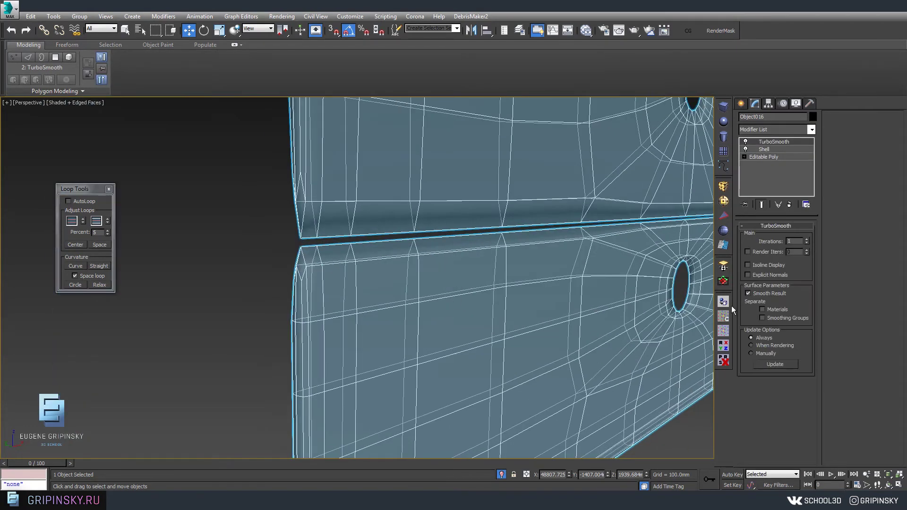
pyautogui.hotkey('ctrl', 'z')
pyautogui.scroll(2, 393, 234)
pyautogui.scroll(2, 394, 234)
pyautogui.scroll(2, 394, 234)
pyautogui.scroll(-2, 394, 234)
# Undo the panel thickness, return to four views, and box-select the vertices between the two holes.
pyautogui.hotkey('ctrl', 'z')
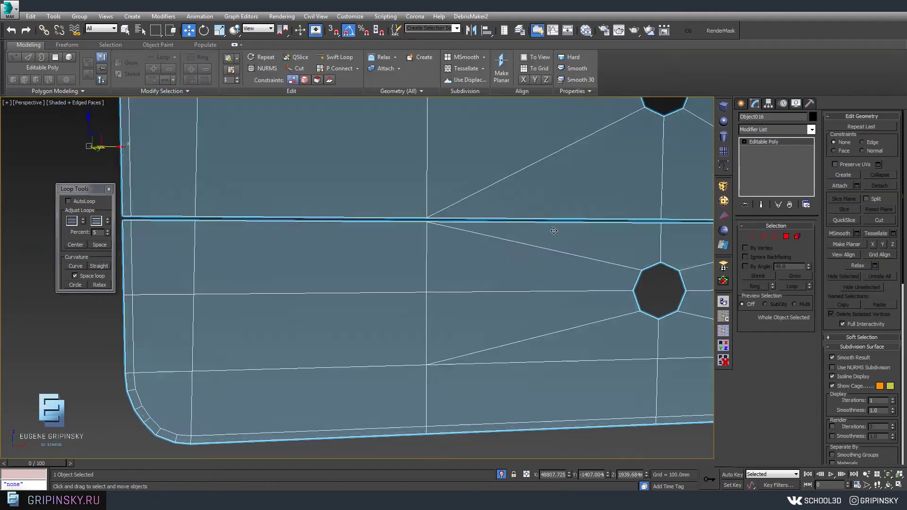
pyautogui.press('f')
pyautogui.hotkey('alt', 'w')
pyautogui.hotkey('alt', 'w')
pyautogui.scroll(3, 575, 155)
pyautogui.press('1')
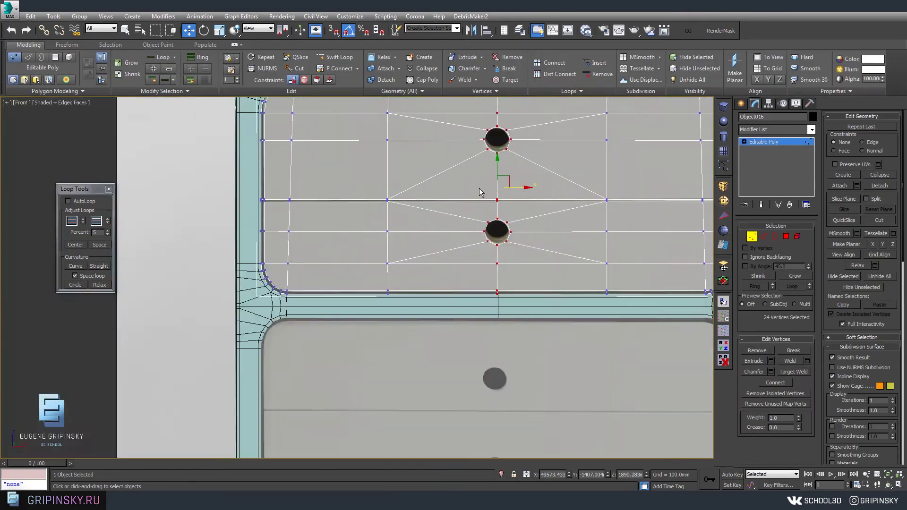
pyautogui.scroll(2, 614, 236)
pyautogui.scroll(-2, 336, 207)
pyautogui.scroll(3, 394, 219)
pyautogui.moveTo(334, 211); pyautogui.dragTo(394, 234)
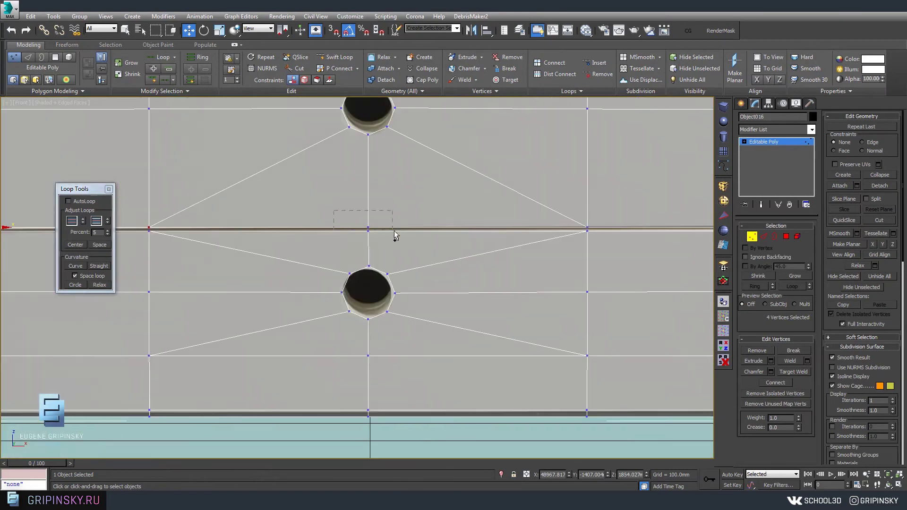
pyautogui.scroll(-2, 617, 230)
pyautogui.scroll(2, 523, 190)
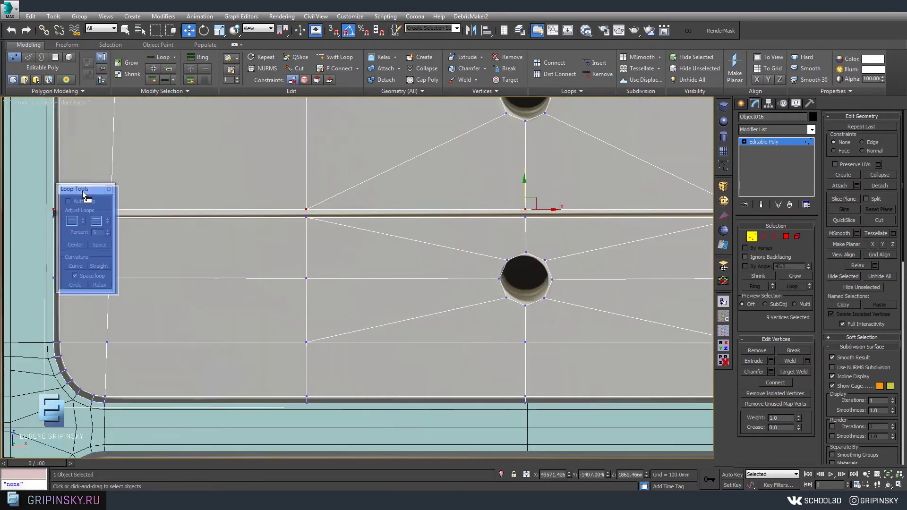
# Close the loop tools window and box-select the vertices near the panel corner.
pyautogui.click(108, 189)
pyautogui.scroll(-1, 186, 255)
pyautogui.scroll(-1, 378, 255)
pyautogui.scroll(3, 532, 254)
pyautogui.keyDown('alt'); pyautogui.moveTo(576, 246); pyautogui.dragTo(515, 250); pyautogui.keyUp('alt')
pyautogui.scroll(-1, 438, 267)
pyautogui.scroll(3, 553, 196)
pyautogui.scroll(-2, 546, 206)
# In Edge mode, select the groove edges along the bar, including its left end.
pyautogui.press('2')
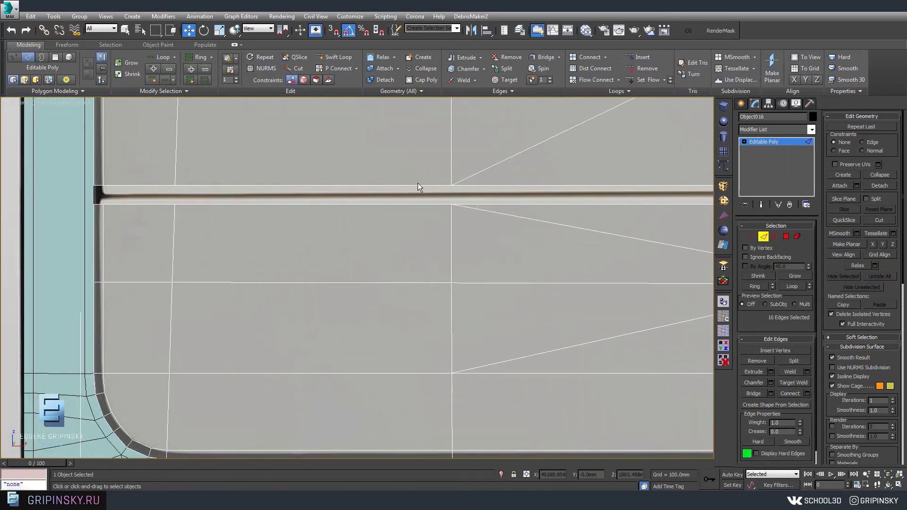
pyautogui.scroll(-1, 420, 177)
pyautogui.scroll(2, 413, 232)
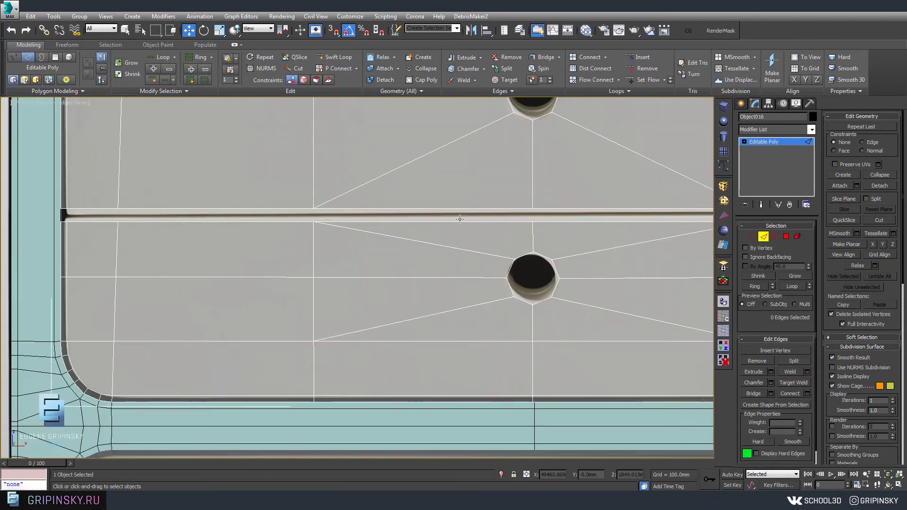
pyautogui.scroll(-2, 273, 251)
pyautogui.scroll(2, 441, 270)
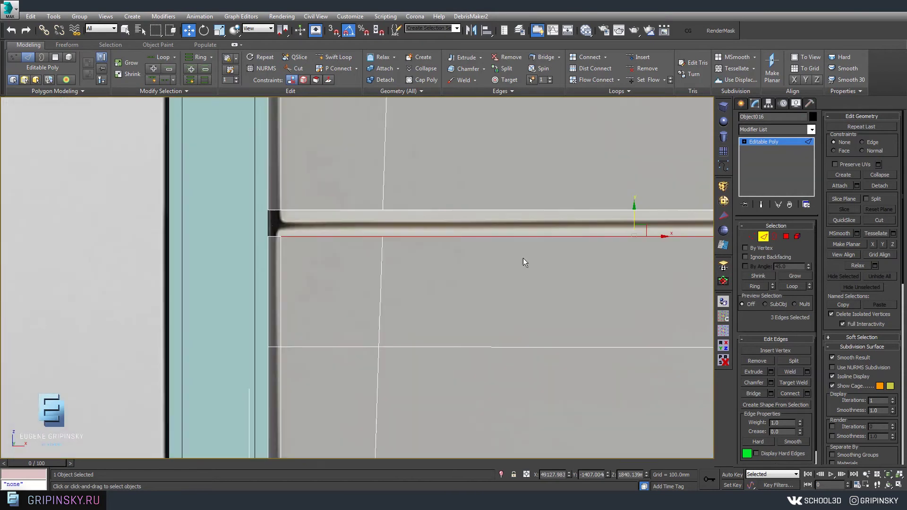
pyautogui.scroll(-2, 440, 260)
pyautogui.keyDown('ctrl'); pyautogui.click(440, 259); pyautogui.keyUp('ctrl')
pyautogui.scroll(2, 480, 257)
pyautogui.scroll(-2, 480, 255)
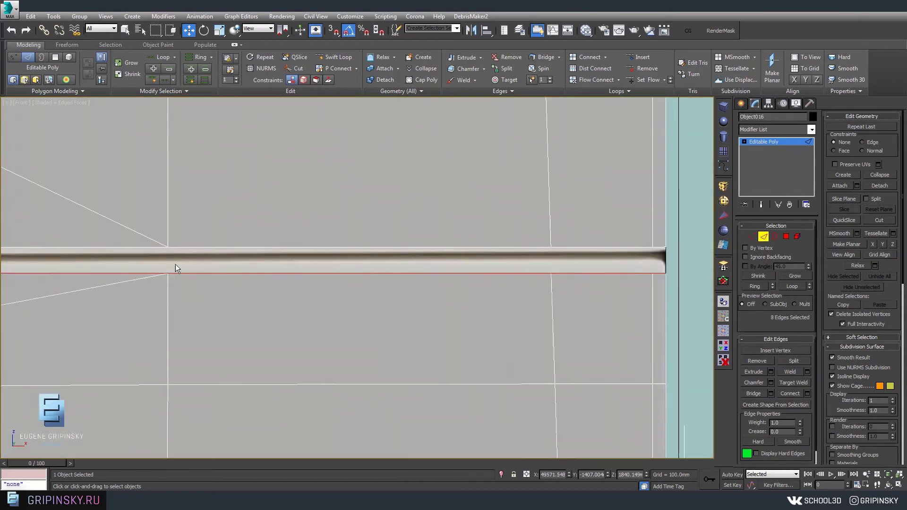
pyautogui.keyDown('ctrl'); pyautogui.click(453, 263); pyautogui.keyUp('ctrl')
pyautogui.scroll(3, 482, 217)
pyautogui.scroll(-2, 516, 214)
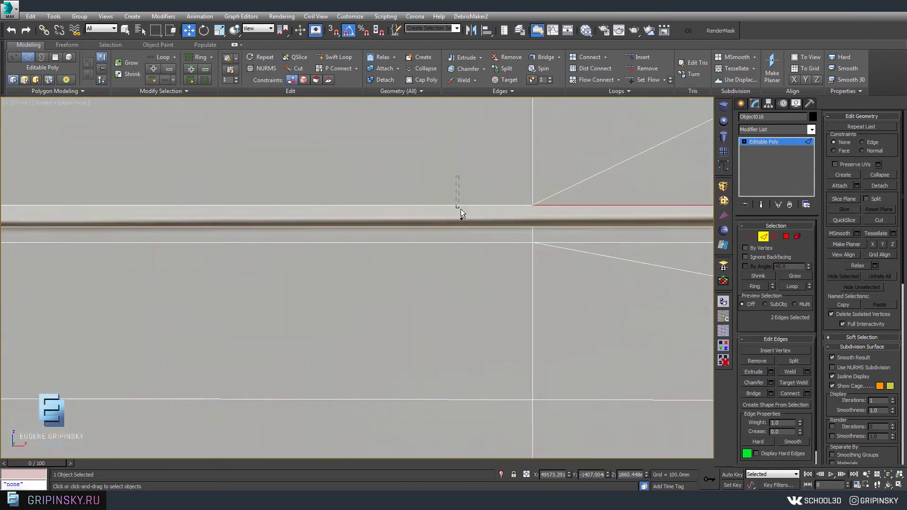
pyautogui.scroll(2, 461, 197)
pyautogui.keyDown('ctrl'); pyautogui.click(360, 218); pyautogui.keyUp('ctrl')
pyautogui.scroll(-2, 361, 219)
pyautogui.scroll(2, 197, 236)
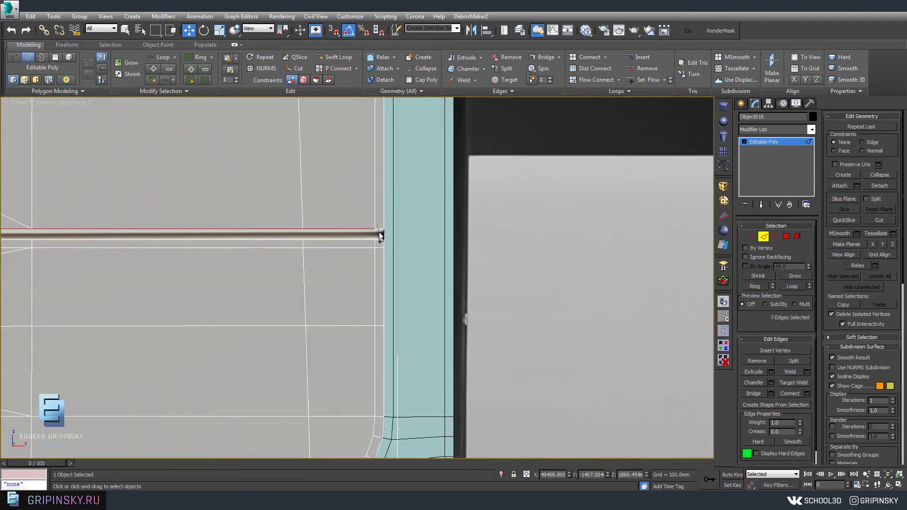
pyautogui.keyDown('ctrl'); pyautogui.click(379, 227); pyautogui.keyUp('ctrl')
pyautogui.scroll(-2, 380, 227)
pyautogui.scroll(2, 366, 173)
# Pan to show the whole panel with both holes and exit edge editing.
pyautogui.moveTo(366, 180)
pyautogui.mouseDown(button='middle')
pyautogui.moveTo(393, 229)
pyautogui.moveTo(522, 235)
pyautogui.moveTo(483, 229)
pyautogui.moveTo(532, 227)
pyautogui.mouseUp(button='middle')
pyautogui.scroll(-3, 522, 236)
pyautogui.scroll(2, 545, 254)
pyautogui.press('2')
pyautogui.scroll(-3, 483, 229)
pyautogui.scroll(2, 432, 223)
# Select the lower drawer-front panel (Object020) and make a copy of it.
pyautogui.click(353, 305)
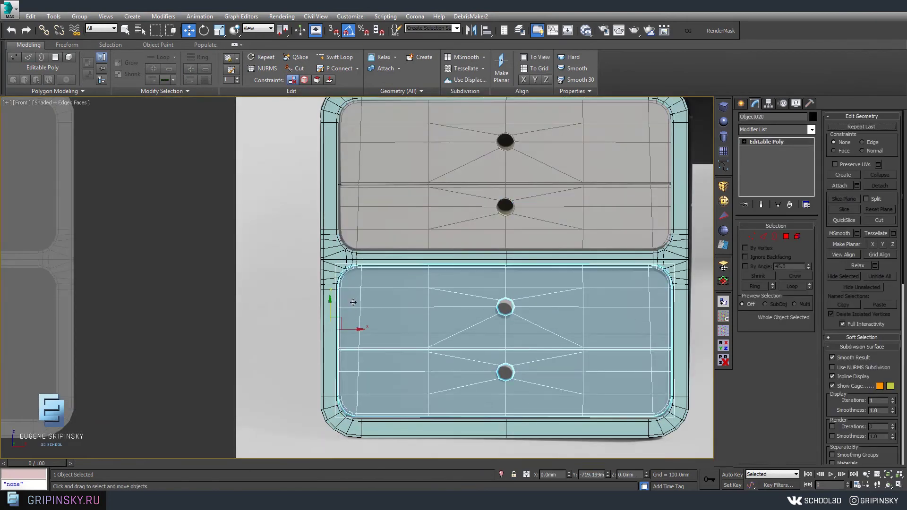
pyautogui.hotkey('ctrl', 'v')
pyautogui.press('Return')
pyautogui.scroll(4, 324, 267)
pyautogui.scroll(-2, 365, 188)
# Window-select the vertex row along the panel's middle groove in Vertex mode.
pyautogui.press('1')
pyautogui.scroll(-2, 408, 195)
pyautogui.moveTo(205, 215); pyautogui.dragTo(577, 236)
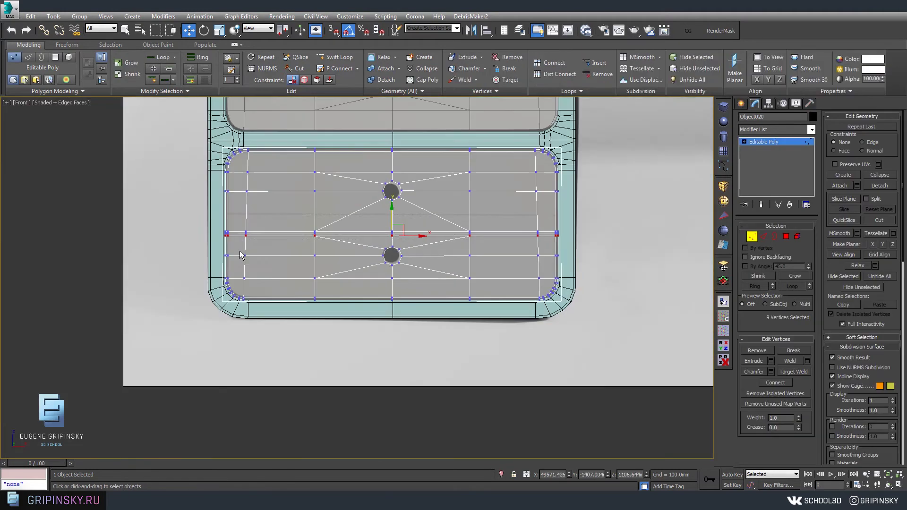
pyautogui.scroll(4, 387, 210)
pyautogui.scroll(4, 637, 205)
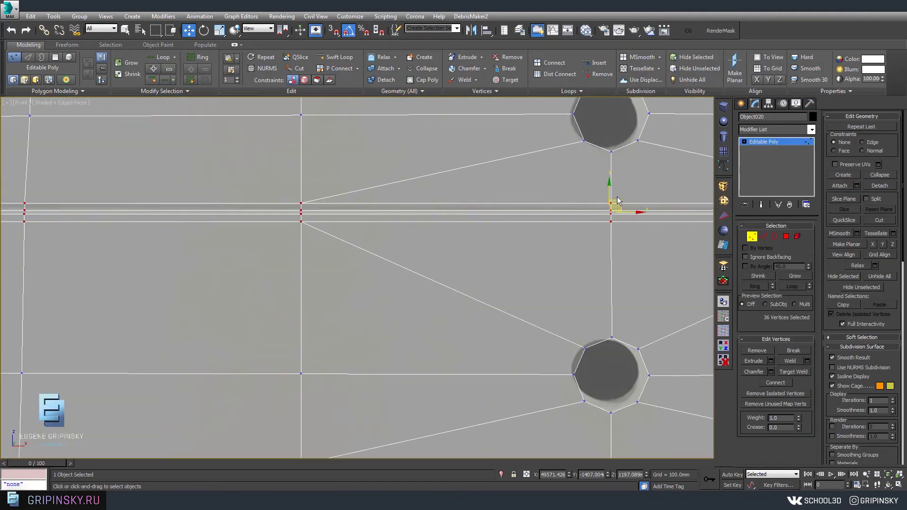
pyautogui.scroll(-5, 489, 197)
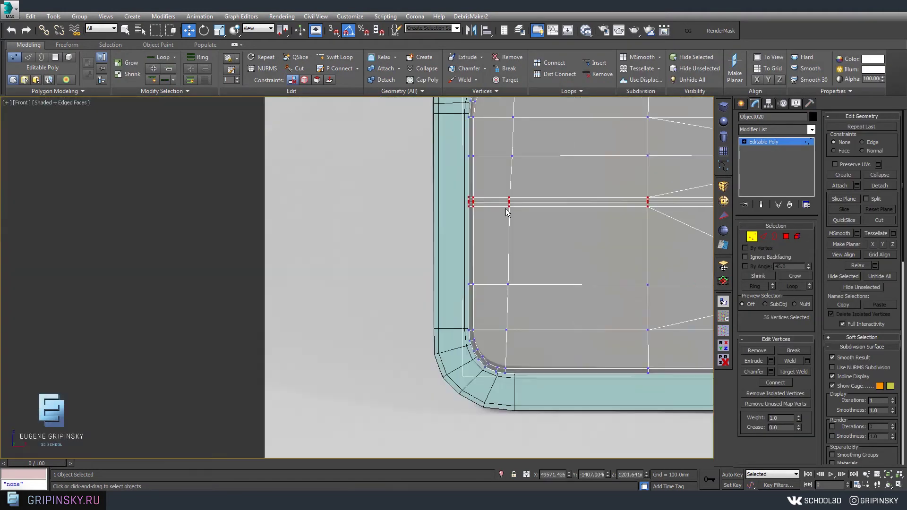
pyautogui.press('1')
# Maximize the Perspective view and orbit around the cabinet.
pyautogui.hotkey('alt', 'w')
pyautogui.scroll(-3, 603, 374)
pyautogui.hotkey('alt', 'w')
pyautogui.press('w')
pyautogui.keyDown('alt'); pyautogui.moveTo(472, 283); pyautogui.dragTo(406, 246, button='middle'); pyautogui.keyUp('alt')
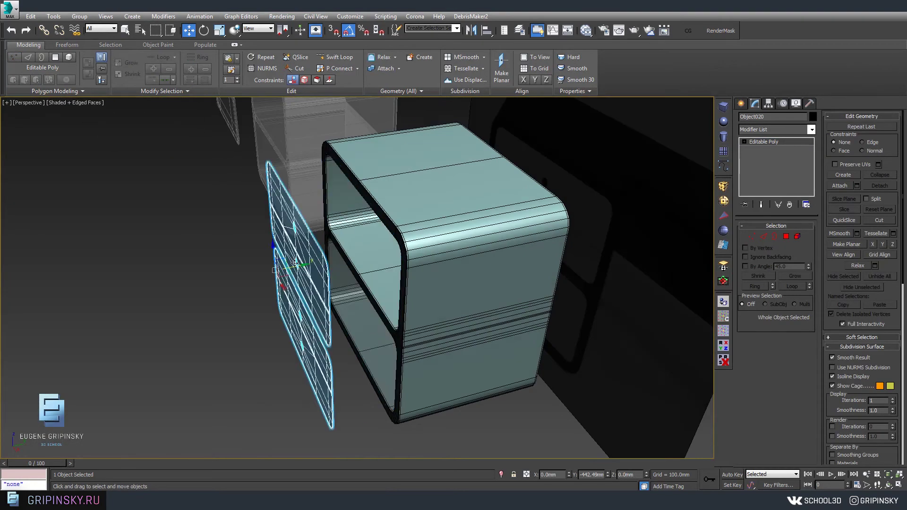
# Select the drawer-front panel and select all its polygons.
pyautogui.click(304, 270)
pyautogui.moveTo(354, 264)
pyautogui.keyDown('alt'); pyautogui.mouseDown(button='middle')
pyautogui.moveTo(385, 253)
pyautogui.moveTo(543, 284)
pyautogui.moveTo(425, 227)
pyautogui.mouseUp(button='middle'); pyautogui.keyUp('alt')
pyautogui.scroll(3, 496, 220)
pyautogui.scroll(-2, 495, 220)
pyautogui.scroll(-3, 452, 276)
pyautogui.press('4')
pyautogui.hotkey('ctrl', 'a')
pyautogui.scroll(5, 416, 264)
pyautogui.scroll(3, 604, 324)
pyautogui.moveTo(263, 285); pyautogui.dragTo(446, 263, button='middle')
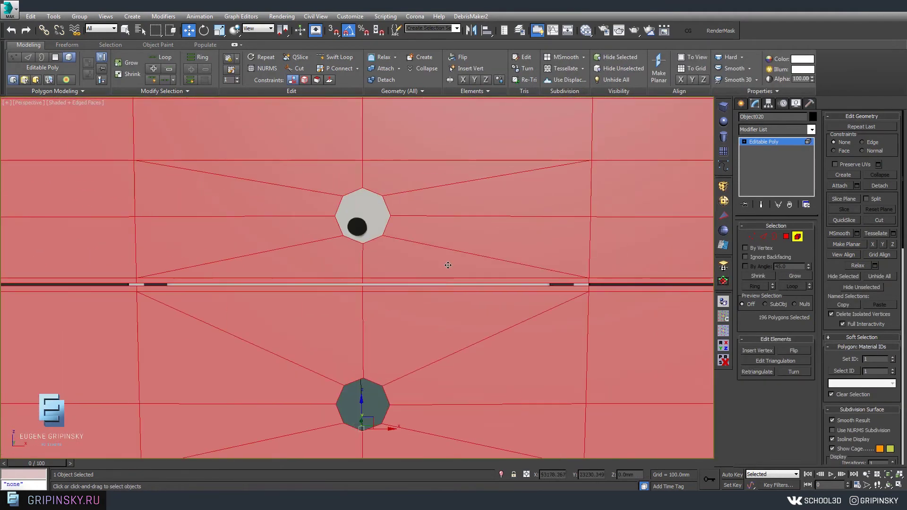
pyautogui.press('4')
# Add a Shell modifier, then TurboSmooth with Iterations set to 3.
pyautogui.keyDown('alt'); pyautogui.moveTo(542, 223); pyautogui.dragTo(802, 219, button='middle'); pyautogui.keyUp('alt')
pyautogui.click(724, 217)
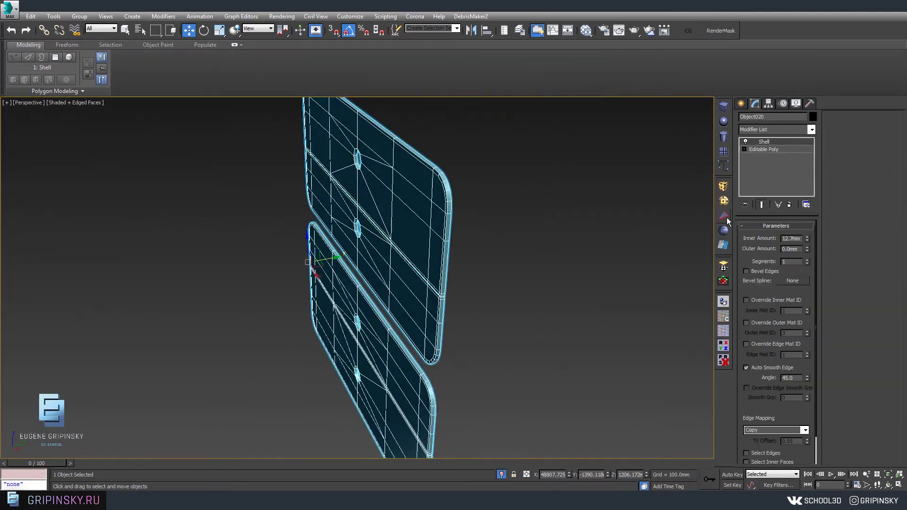
pyautogui.click(764, 131)
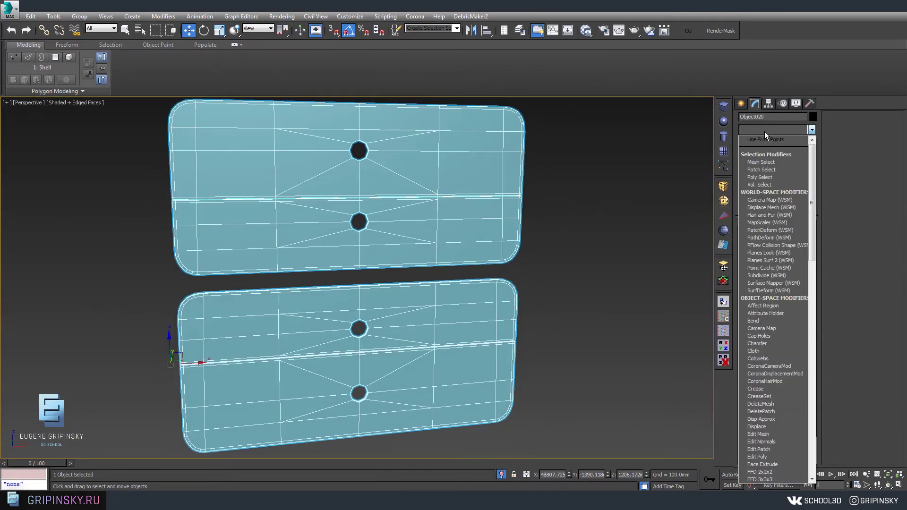
pyautogui.click(773, 346)
pyautogui.scroll(5, 292, 201)
pyautogui.press('F4')
pyautogui.click(806, 239)
pyautogui.scroll(-5, 573, 234)
pyautogui.press('F4')
pyautogui.scroll(3, 586, 236)
# Review the smoothed drawer fronts around the dresser, deselect, then reselect the drawer-front panels.
pyautogui.moveTo(590, 245); pyautogui.dragTo(583, 230, button='middle')
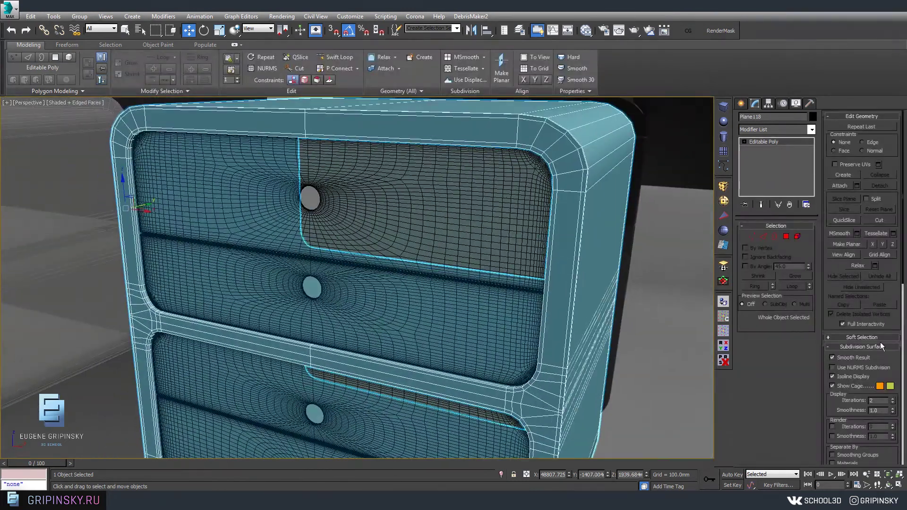
pyautogui.press('F4')
pyautogui.scroll(-5, 403, 332)
pyautogui.hotkey('ctrl', 'd')
pyautogui.scroll(4, 403, 332)
pyautogui.scroll(2, 402, 332)
pyautogui.keyDown('alt'); pyautogui.moveTo(402, 332); pyautogui.dragTo(456, 340, button='middle'); pyautogui.keyUp('alt')
pyautogui.scroll(-4, 456, 340)
pyautogui.scroll(5, 411, 270)
pyautogui.scroll(-4, 399, 282)
pyautogui.click(398, 283)
pyautogui.scroll(-4, 398, 283)
pyautogui.scroll(6, 437, 274)
# Drop to Editable Poly and select the central vertex columns of both panels.
pyautogui.press('F4')
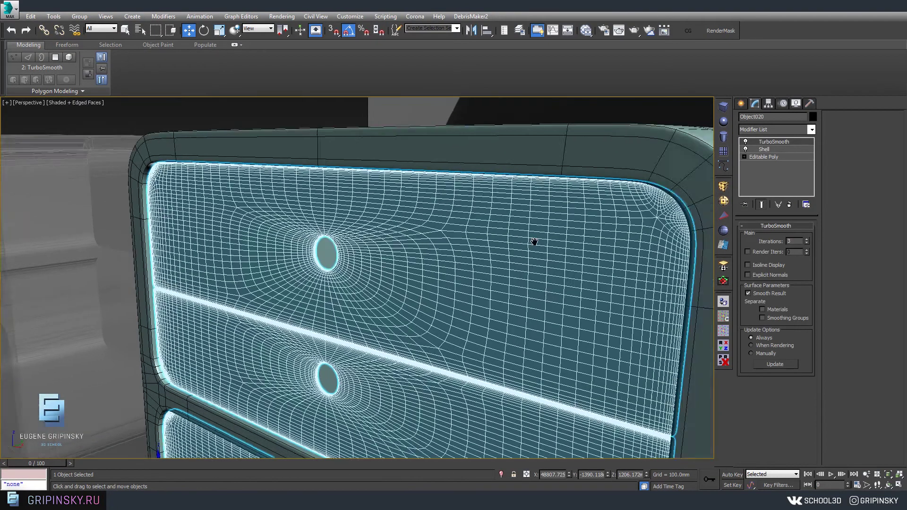
pyautogui.scroll(2, 687, 167)
pyautogui.click(764, 156)
pyautogui.scroll(-3, 444, 227)
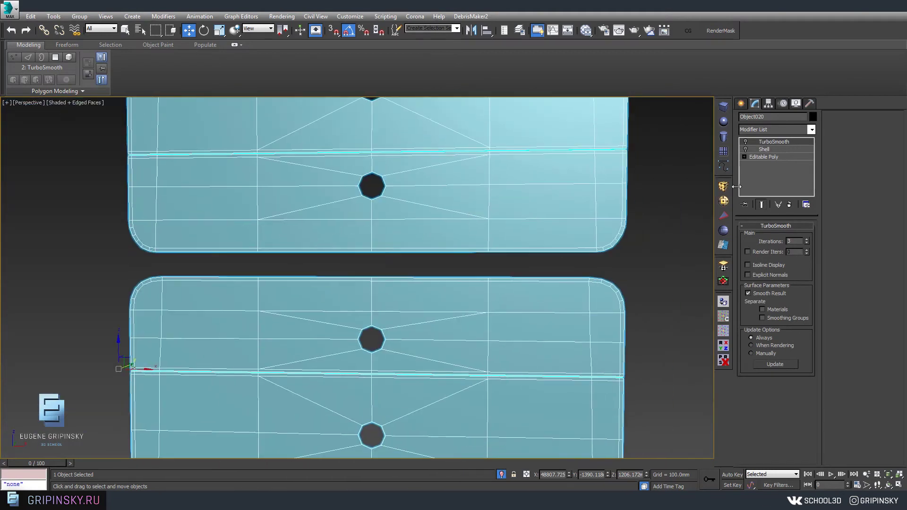
pyautogui.scroll(-3, 478, 219)
pyautogui.press('1')
pyautogui.scroll(3, 345, 229)
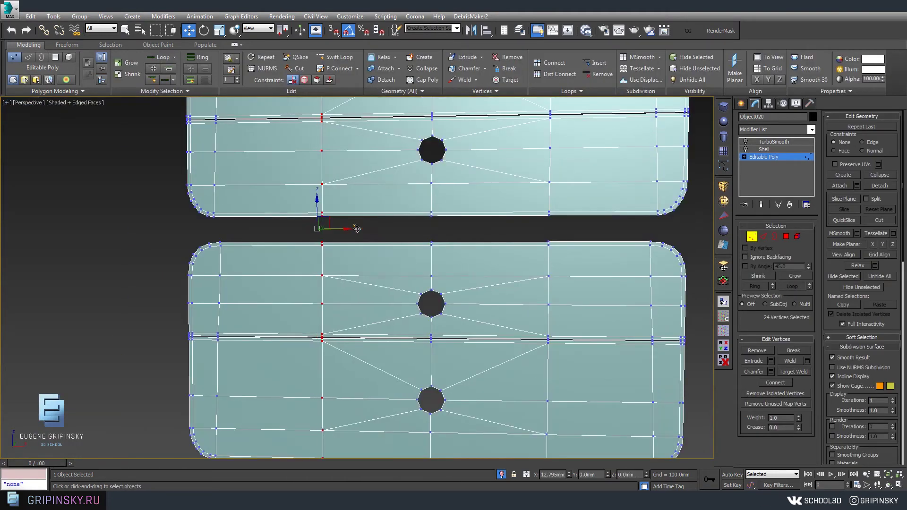
pyautogui.scroll(-3, 420, 225)
pyautogui.moveTo(448, 113); pyautogui.dragTo(482, 477)
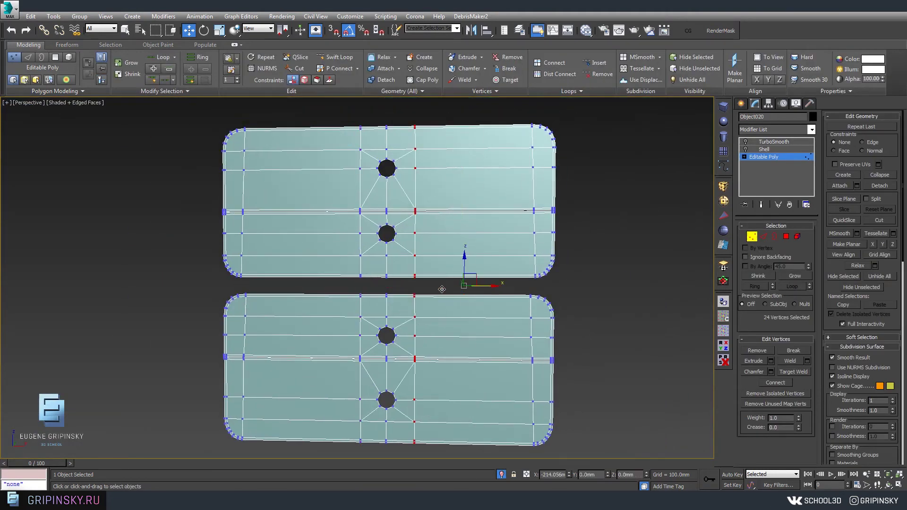
pyautogui.scroll(3, 445, 288)
pyautogui.scroll(2, 420, 257)
pyautogui.scroll(-1, 421, 257)
# Set the Shell to 3 segments and check the smoothed panels from an angle.
pyautogui.click(749, 150)
pyautogui.press('F4')
pyautogui.scroll(-3, 458, 245)
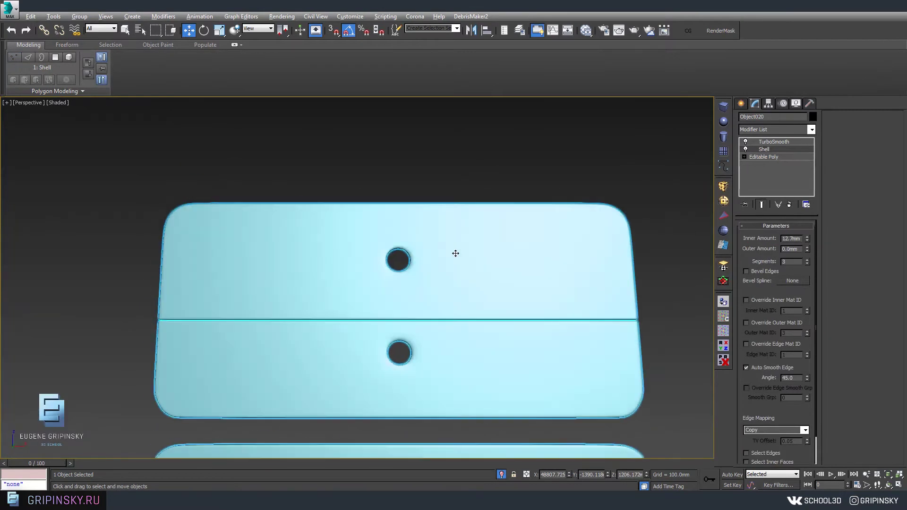
pyautogui.moveTo(457, 246)
pyautogui.keyDown('alt'); pyautogui.mouseDown(button='middle')
pyautogui.moveTo(471, 289)
pyautogui.moveTo(442, 338)
pyautogui.mouseUp(button='middle'); pyautogui.keyUp('alt')
pyautogui.keyDown('alt'); pyautogui.moveTo(425, 295); pyautogui.dragTo(494, 298, button='middle'); pyautogui.keyUp('alt')
pyautogui.scroll(3, 494, 298)
pyautogui.click(763, 156)
# Select the handle hole's border and scale it to resize the hole.
pyautogui.press('3')
pyautogui.press('F4')
pyautogui.scroll(5, 503, 257)
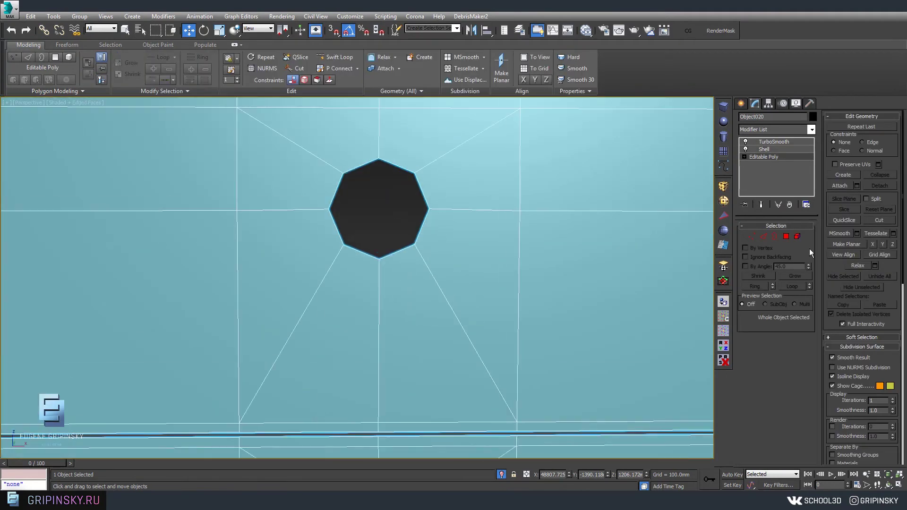
pyautogui.moveTo(387, 206); pyautogui.dragTo(438, 299)
pyautogui.press('r')
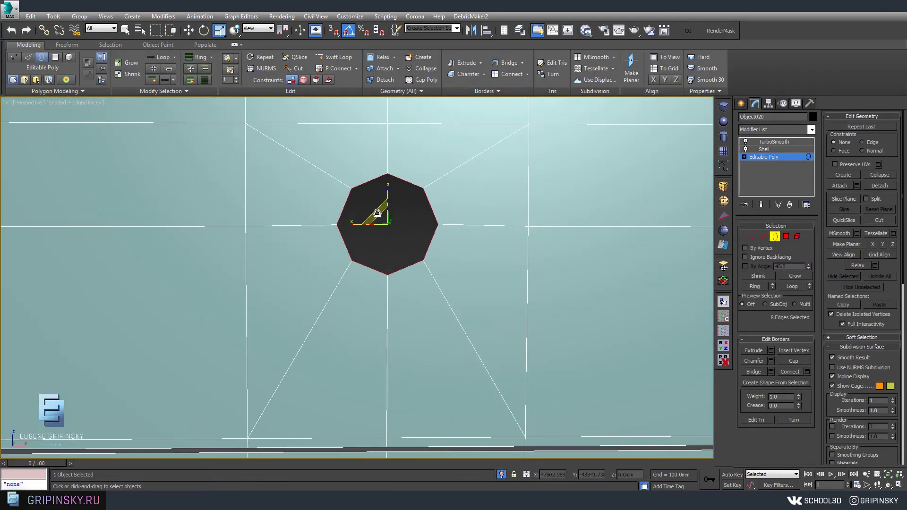
pyautogui.moveTo(377, 219); pyautogui.dragTo(351, 282, button='middle')
pyautogui.moveTo(428, 391)
pyautogui.mouseDown(button='middle')
pyautogui.moveTo(369, 258)
pyautogui.moveTo(426, 254)
pyautogui.mouseUp(button='middle')
pyautogui.scroll(-5, 417, 254)
# Return to TurboSmooth, review the smoothed drawer fronts on the cabinet, and deselect.
pyautogui.click(774, 141)
pyautogui.keyDown('alt'); pyautogui.moveTo(488, 227); pyautogui.dragTo(486, 304, button='middle'); pyautogui.keyUp('alt')
pyautogui.press('F4')
pyautogui.scroll(4, 546, 308)
pyautogui.scroll(-5, 546, 308)
pyautogui.keyDown('alt'); pyautogui.moveTo(505, 247); pyautogui.dragTo(480, 320, button='middle'); pyautogui.keyUp('alt')
pyautogui.click(480, 385)
pyautogui.scroll(-3, 480, 385)
pyautogui.moveTo(480, 384)
pyautogui.keyDown('alt'); pyautogui.mouseDown(button='middle')
pyautogui.moveTo(571, 386)
pyautogui.moveTo(472, 359)
pyautogui.mouseUp(button='middle'); pyautogui.keyUp('alt')
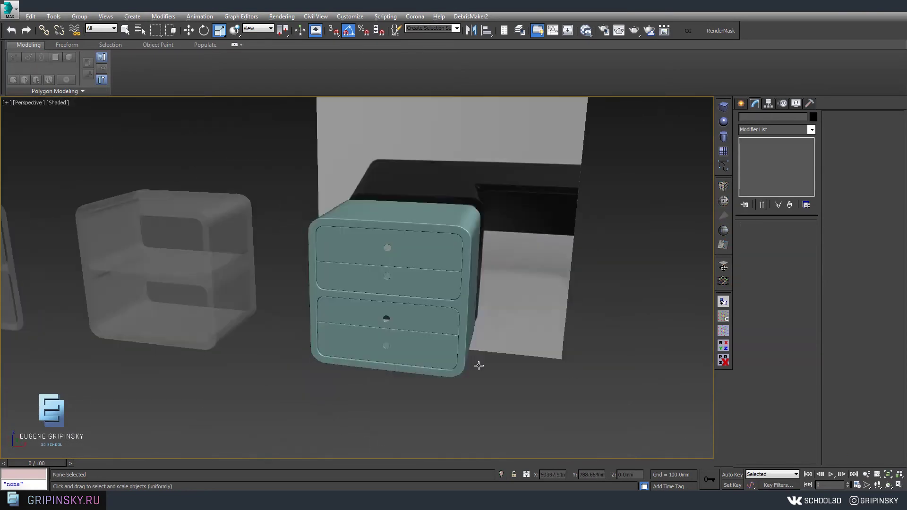
# Select the drawer cabinet with its drawer fronts and clone them as a copy.
pyautogui.scroll(3, 472, 359)
pyautogui.click(445, 350)
pyautogui.scroll(3, 462, 337)
pyautogui.scroll(-4, 461, 336)
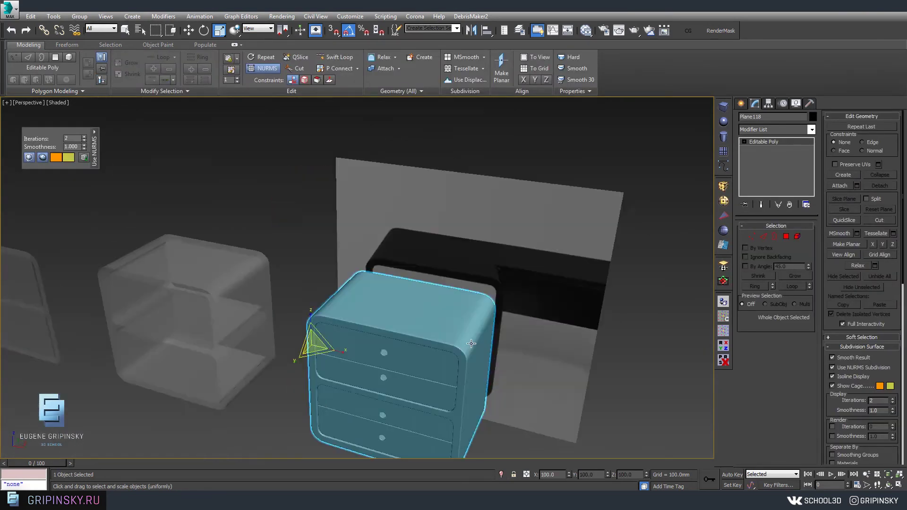
pyautogui.scroll(-3, 462, 337)
pyautogui.moveTo(264, 359); pyautogui.dragTo(562, 243)
pyautogui.press('w')
pyautogui.hotkey('ctrl', 'v')
# Select the copied cabinet body, Plane118, and frame it in the viewport.
pyautogui.click(449, 291)
pyautogui.click(512, 316)
pyautogui.click(477, 305)
pyautogui.press('z')
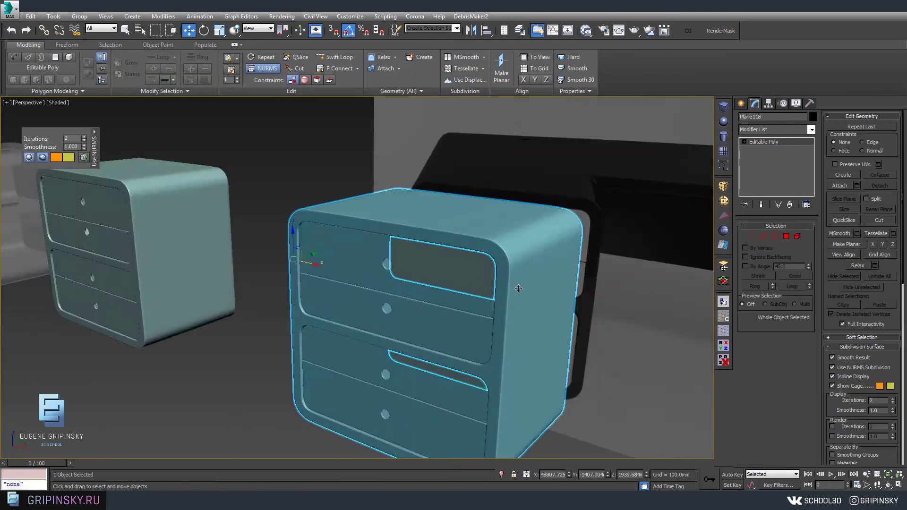
pyautogui.scroll(-10, 477, 305)
pyautogui.scroll(6, 482, 302)
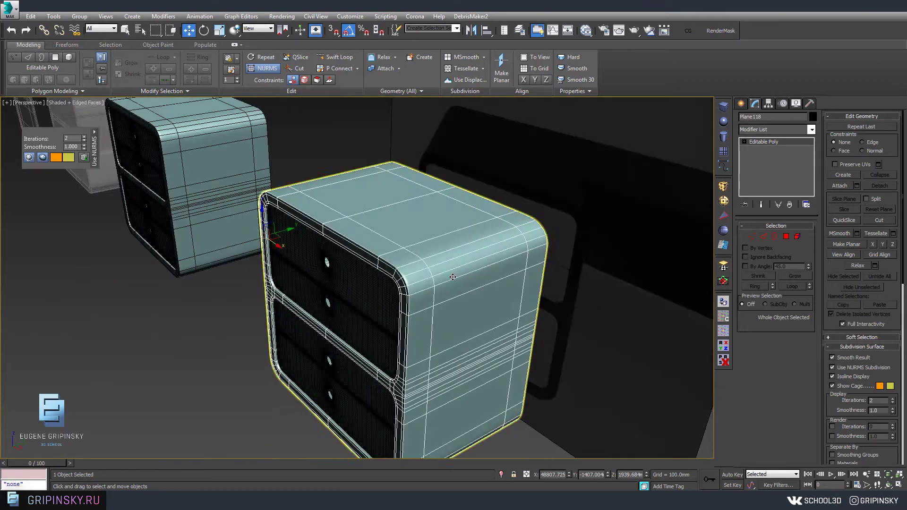
pyautogui.scroll(5, 502, 293)
pyautogui.scroll(6, 536, 326)
pyautogui.scroll(-3, 536, 326)
pyautogui.scroll(-5, 536, 324)
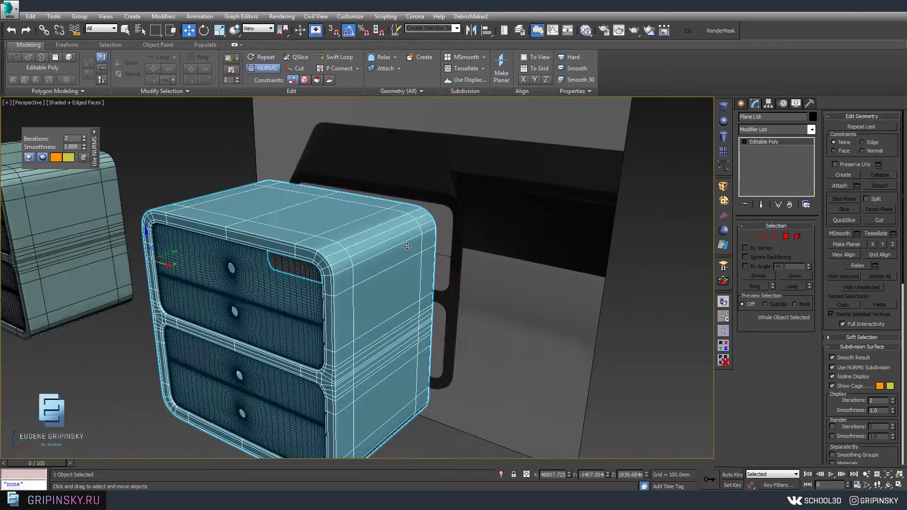
# Toggle the edged-faces display and view the copy's top corner at Edge level.
pyautogui.press('F4')
pyautogui.scroll(4, 520, 324)
pyautogui.scroll(3, 492, 323)
pyautogui.press('F4')
pyautogui.scroll(-5, 492, 323)
pyautogui.scroll(3, 494, 307)
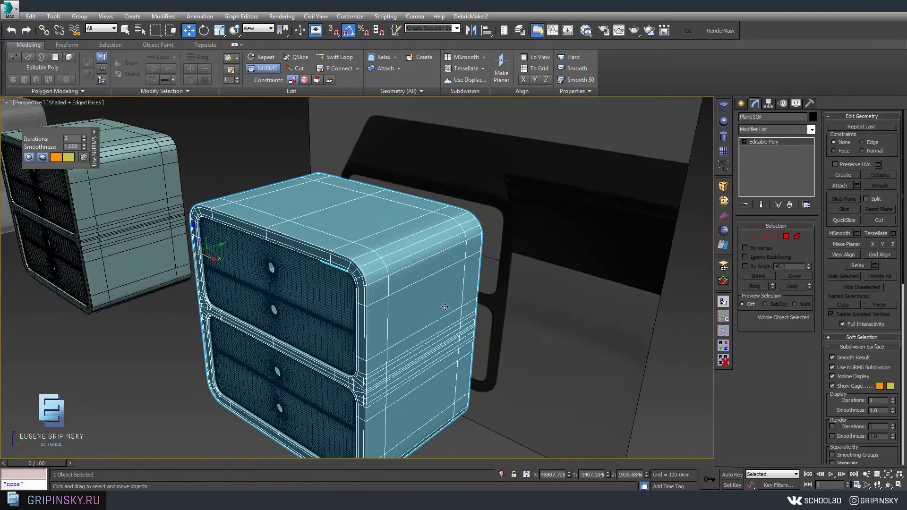
pyautogui.scroll(3, 496, 283)
pyautogui.scroll(3, 499, 243)
pyautogui.click(764, 236)
pyautogui.keyDown('alt'); pyautogui.moveTo(477, 281); pyautogui.dragTo(472, 296, button='middle'); pyautogui.keyUp('alt')
pyautogui.scroll(4, 445, 241)
# Select vertices across the cloned cabinet, then move to Polygon level.
pyautogui.scroll(-5, 531, 352)
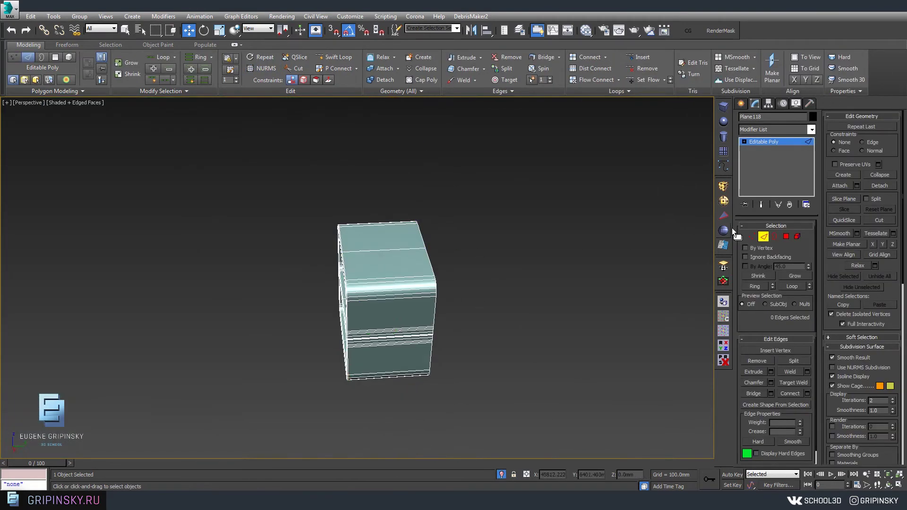
pyautogui.press('1')
pyautogui.moveTo(375, 186); pyautogui.dragTo(518, 418)
pyautogui.scroll(4, 477, 295)
pyautogui.press('4')
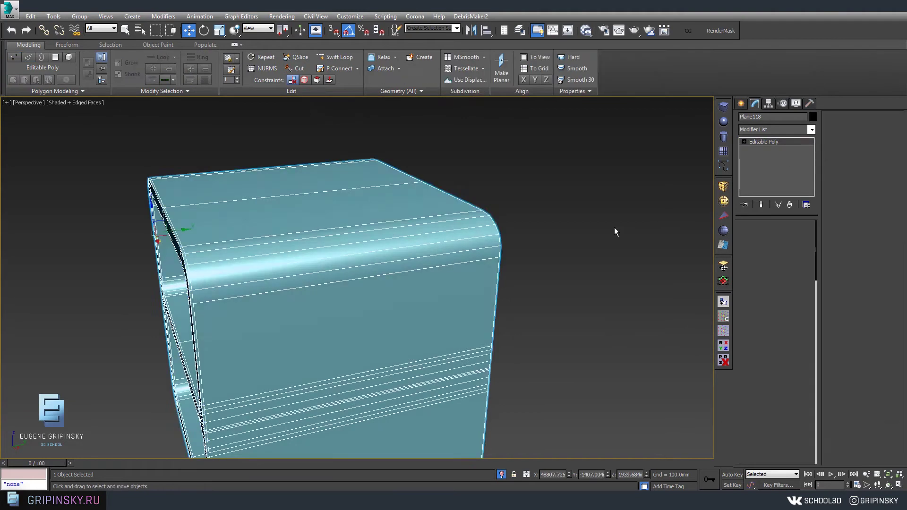
pyautogui.scroll(4, 480, 231)
pyautogui.scroll(-5, 481, 231)
# Select the polygon band and faces on the pedestal's rounded top corner.
pyautogui.keyDown('alt'); pyautogui.moveTo(481, 230); pyautogui.dragTo(494, 272, button='middle'); pyautogui.keyUp('alt')
pyautogui.scroll(4, 477, 247)
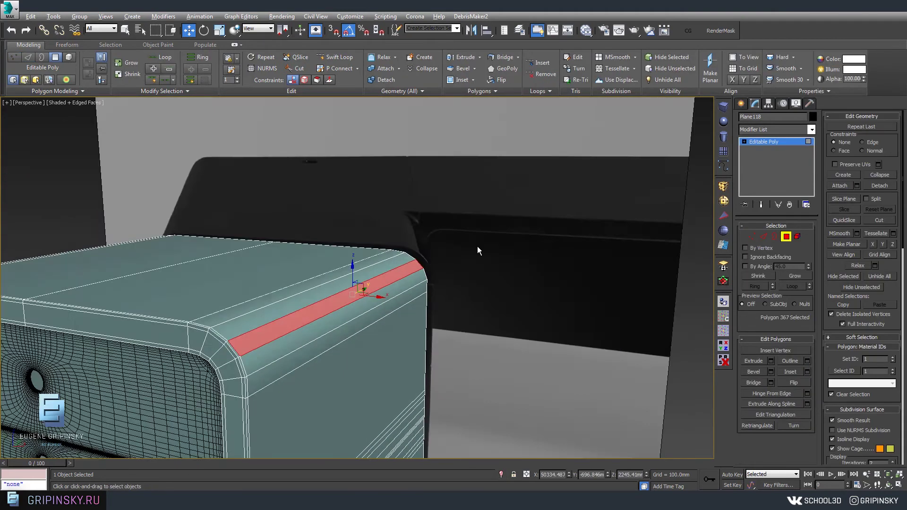
pyautogui.scroll(2, 477, 254)
pyautogui.scroll(-2, 447, 228)
pyautogui.scroll(3, 427, 265)
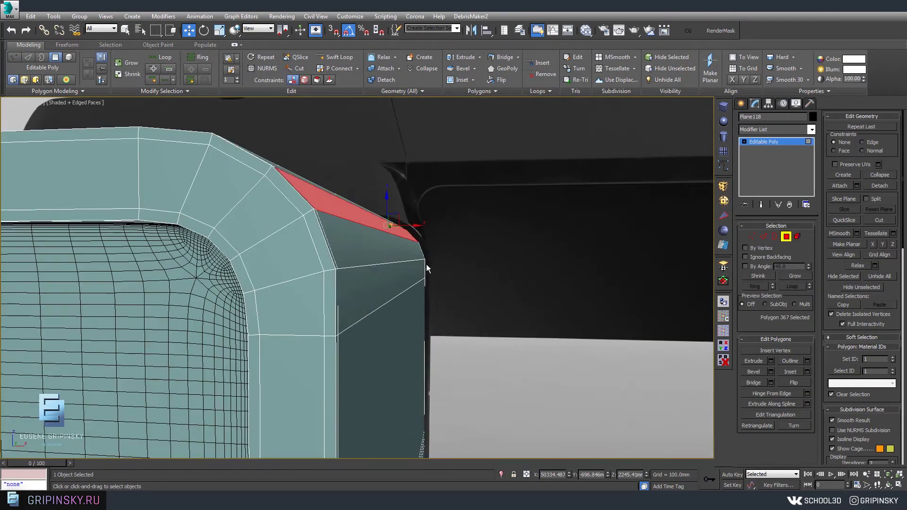
pyautogui.click(427, 265)
pyautogui.moveTo(433, 303)
pyautogui.keyDown('alt'); pyautogui.mouseDown(button='middle')
pyautogui.moveTo(378, 356)
pyautogui.moveTo(514, 190)
pyautogui.mouseUp(button='middle'); pyautogui.keyUp('alt')
pyautogui.scroll(5, 514, 190)
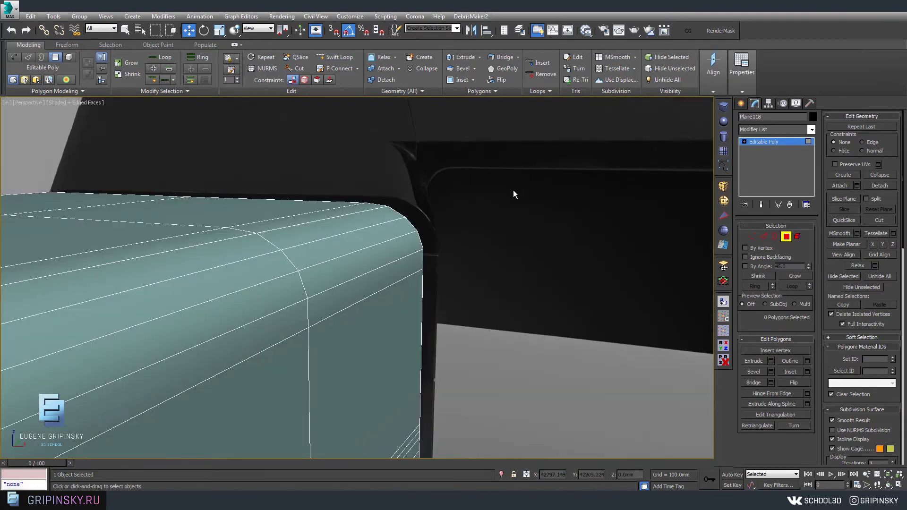
pyautogui.click(368, 232)
pyautogui.keyDown('alt'); pyautogui.moveTo(368, 234); pyautogui.dragTo(330, 258, button='middle'); pyautogui.keyUp('alt')
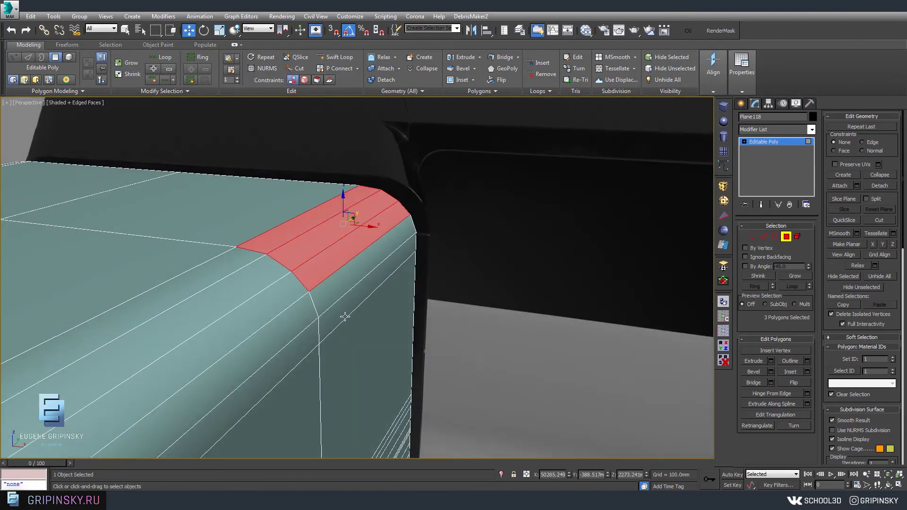
# Select the corner edges and the border of the corner opening.
pyautogui.click(762, 237)
pyautogui.click(340, 319)
pyautogui.keyDown('alt'); pyautogui.moveTo(341, 320); pyautogui.dragTo(397, 263, button='middle'); pyautogui.keyUp('alt')
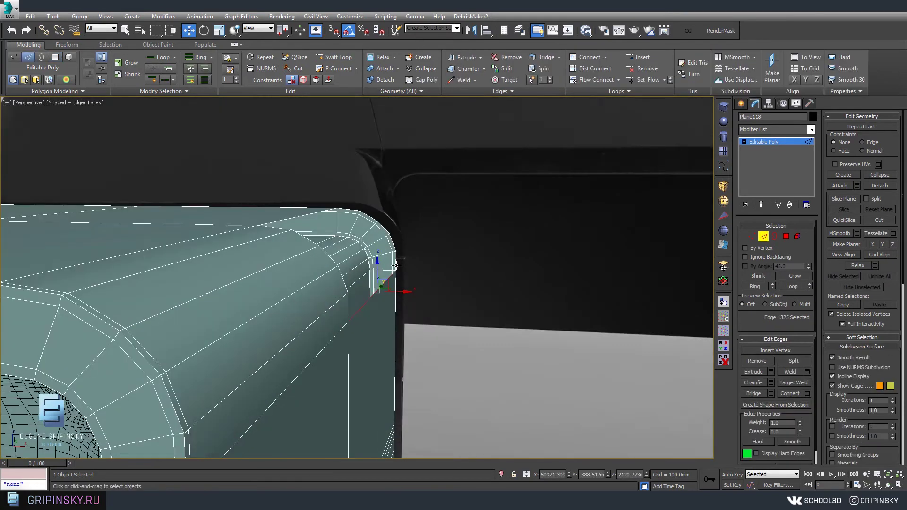
pyautogui.click(273, 224)
pyautogui.keyDown('alt'); pyautogui.moveTo(273, 224); pyautogui.dragTo(341, 244, button='middle'); pyautogui.keyUp('alt')
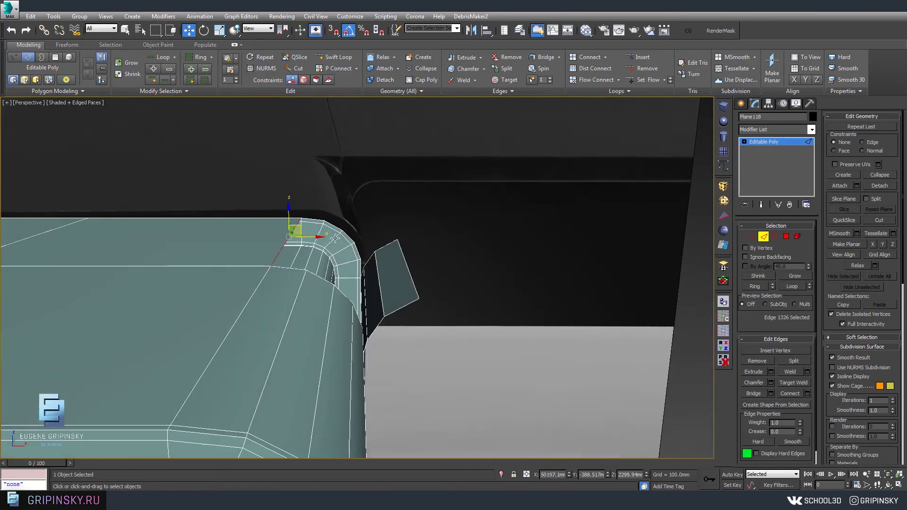
pyautogui.keyDown('ctrl'); pyautogui.click(446, 238); pyautogui.keyUp('ctrl')
pyautogui.scroll(-5, 447, 238)
pyautogui.moveTo(447, 238)
pyautogui.keyDown('alt'); pyautogui.mouseDown(button='middle')
pyautogui.moveTo(446, 270)
pyautogui.moveTo(472, 284)
pyautogui.moveTo(351, 265)
pyautogui.mouseUp(button='middle'); pyautogui.keyUp('alt')
pyautogui.scroll(5, 446, 270)
pyautogui.scroll(3, 472, 283)
pyautogui.keyDown('ctrl'); pyautogui.click(774, 237); pyautogui.keyUp('ctrl')
pyautogui.hotkey('alt', 'c')
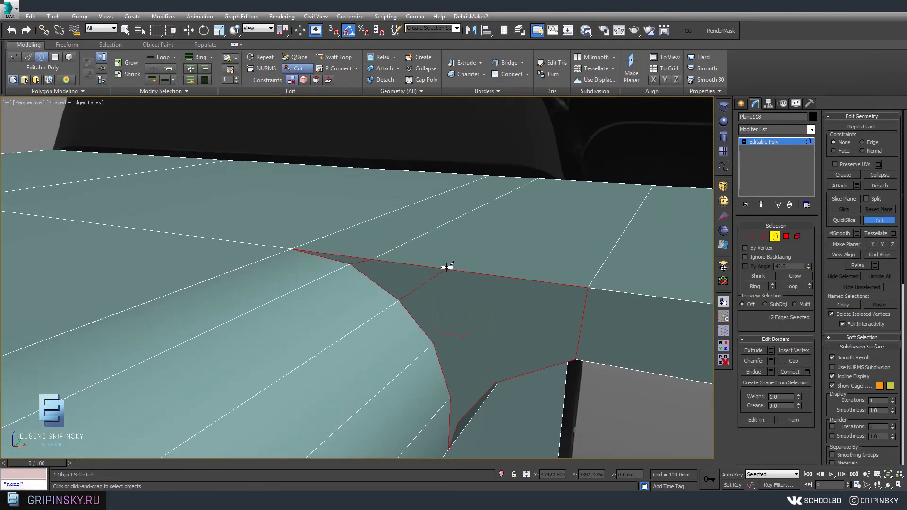
# Cut a new edge between two vertices across the corner opening.
pyautogui.rightClick(578, 179)
pyautogui.moveTo(477, 312)
pyautogui.keyDown('alt'); pyautogui.mouseDown(button='middle')
pyautogui.moveTo(490, 330)
pyautogui.moveTo(494, 258)
pyautogui.moveTo(478, 261)
pyautogui.moveTo(490, 282)
pyautogui.mouseUp(button='middle'); pyautogui.keyUp('alt')
pyautogui.rightClick(508, 281)
pyautogui.click(462, 350)
pyautogui.scroll(3, 493, 280)
pyautogui.hotkey('alt', 'c')
pyautogui.click(396, 246)
pyautogui.click(499, 191)
pyautogui.scroll(-3, 494, 284)
pyautogui.rightClick(494, 283)
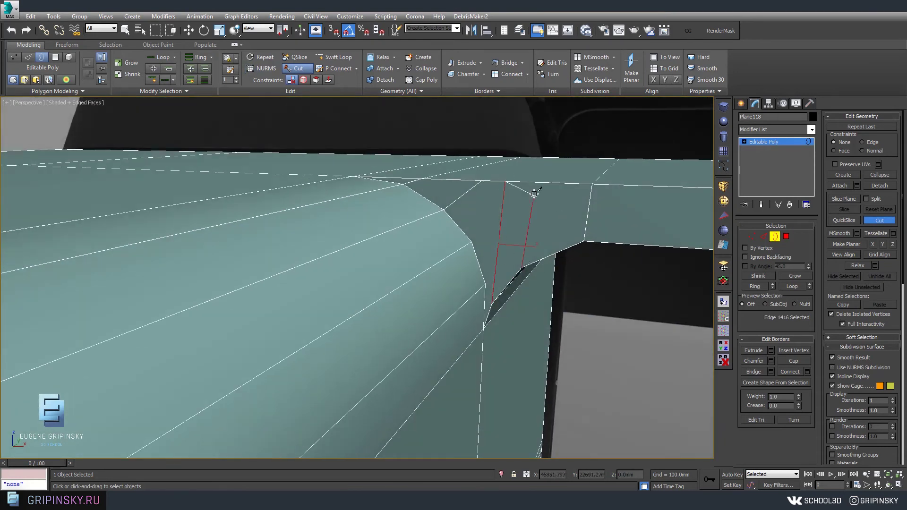
pyautogui.rightClick(517, 182)
# Insert a Swift Loop edge loop across the top panel.
pyautogui.moveTo(516, 182)
pyautogui.keyDown('alt'); pyautogui.mouseDown(button='middle')
pyautogui.moveTo(603, 198)
pyautogui.moveTo(478, 222)
pyautogui.moveTo(464, 275)
pyautogui.moveTo(452, 256)
pyautogui.mouseUp(button='middle'); pyautogui.keyUp('alt')
pyautogui.scroll(-3, 465, 276)
pyautogui.hotkey('shift', 'alt', 'w')
pyautogui.click(452, 256)
pyautogui.rightClick(502, 195)
pyautogui.keyDown('alt'); pyautogui.moveTo(502, 195); pyautogui.dragTo(373, 318, button='middle'); pyautogui.keyUp('alt')
pyautogui.scroll(4, 411, 307)
pyautogui.rightClick(339, 286)
pyautogui.moveTo(339, 285)
pyautogui.keyDown('alt'); pyautogui.mouseDown(button='middle')
pyautogui.moveTo(366, 334)
pyautogui.moveTo(414, 254)
pyautogui.moveTo(403, 290)
pyautogui.moveTo(391, 247)
pyautogui.moveTo(413, 297)
pyautogui.mouseUp(button='middle'); pyautogui.keyUp('alt')
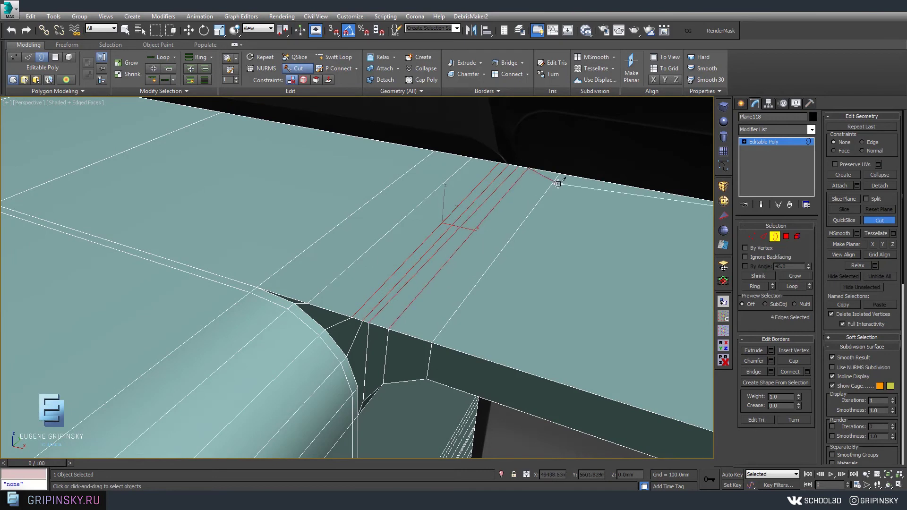
# Select the corner hole's border and make the cabinet see-through with Alt+X.
pyautogui.keyDown('alt'); pyautogui.moveTo(478, 231); pyautogui.dragTo(488, 303, button='middle'); pyautogui.keyUp('alt')
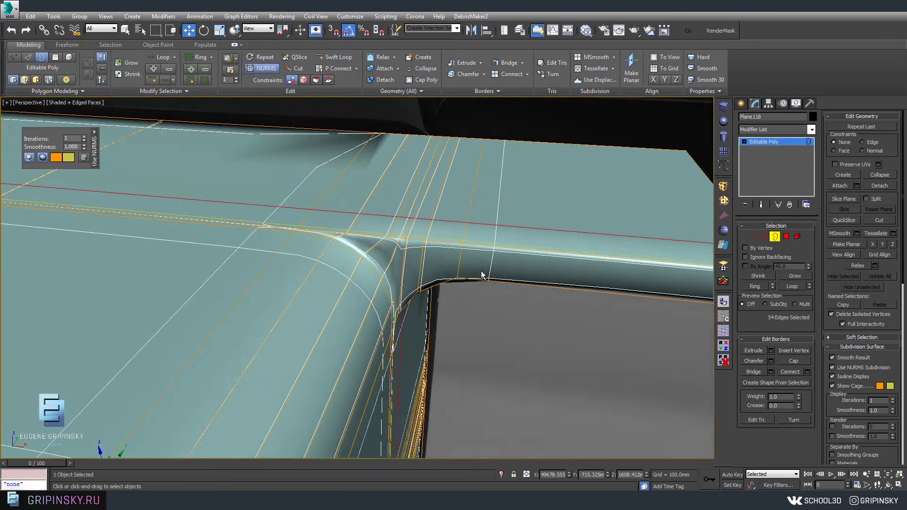
pyautogui.scroll(3, 413, 259)
pyautogui.press('1')
pyautogui.scroll(-5, 557, 299)
pyautogui.moveTo(450, 246)
pyautogui.keyDown('alt'); pyautogui.mouseDown(button='middle')
pyautogui.moveTo(443, 333)
pyautogui.moveTo(470, 335)
pyautogui.moveTo(406, 336)
pyautogui.moveTo(399, 233)
pyautogui.moveTo(527, 259)
pyautogui.moveTo(567, 255)
pyautogui.mouseUp(button='middle'); pyautogui.keyUp('alt')
pyautogui.scroll(3, 406, 336)
pyautogui.click(764, 236)
pyautogui.click(775, 236)
pyautogui.click(449, 291)
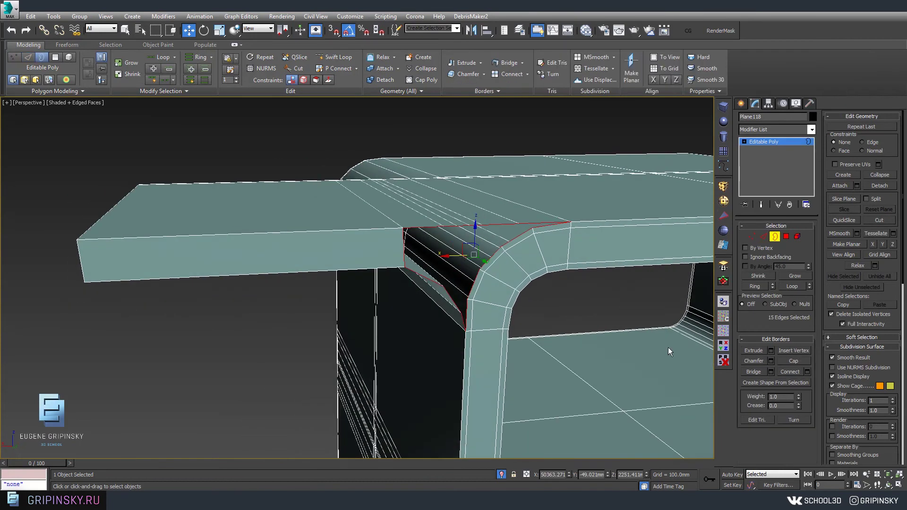
pyautogui.keyDown('alt'); pyautogui.moveTo(550, 304); pyautogui.dragTo(834, 369, button='middle'); pyautogui.keyUp('alt')
pyautogui.scroll(5, 412, 268)
pyautogui.hotkey('alt', 'x')
# Cut three edges across the corner hole from different angles.
pyautogui.click(361, 219)
pyautogui.keyDown('alt'); pyautogui.moveTo(361, 218); pyautogui.dragTo(473, 253, button='middle'); pyautogui.keyUp('alt')
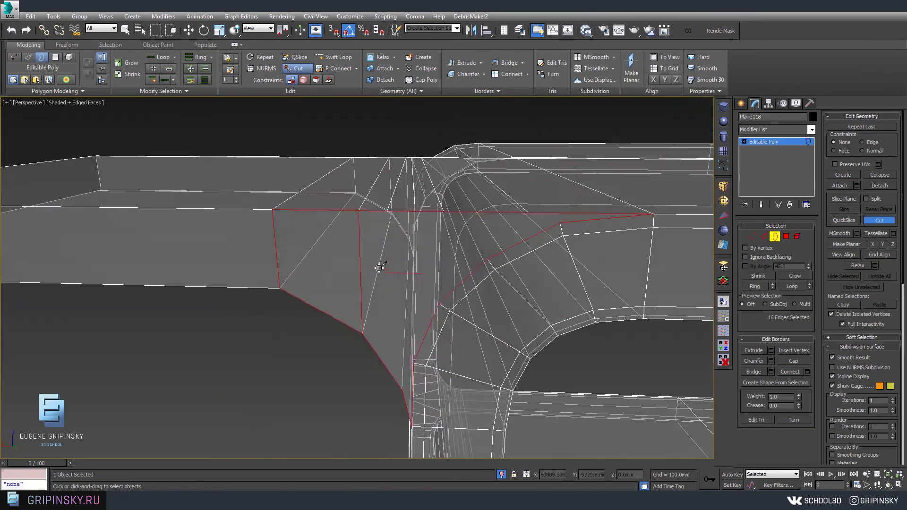
pyautogui.click(411, 291)
pyautogui.keyDown('alt'); pyautogui.moveTo(410, 291); pyautogui.dragTo(369, 266, button='middle'); pyautogui.keyUp('alt')
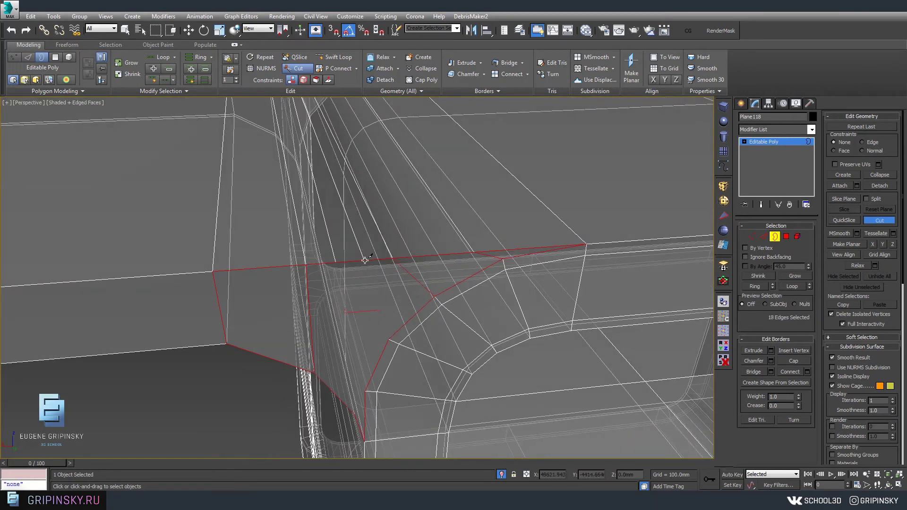
pyautogui.keyDown('alt'); pyautogui.moveTo(366, 393); pyautogui.dragTo(373, 216, button='middle'); pyautogui.keyUp('alt')
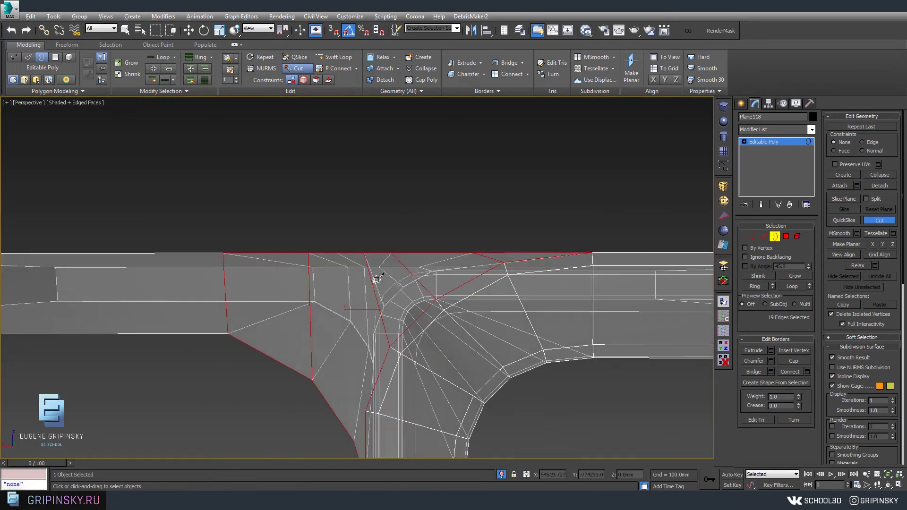
pyautogui.click(394, 401)
pyautogui.moveTo(395, 400)
pyautogui.keyDown('alt'); pyautogui.mouseDown(button='middle')
pyautogui.moveTo(491, 279)
pyautogui.moveTo(435, 310)
pyautogui.moveTo(401, 315)
pyautogui.mouseUp(button='middle'); pyautogui.keyUp('alt')
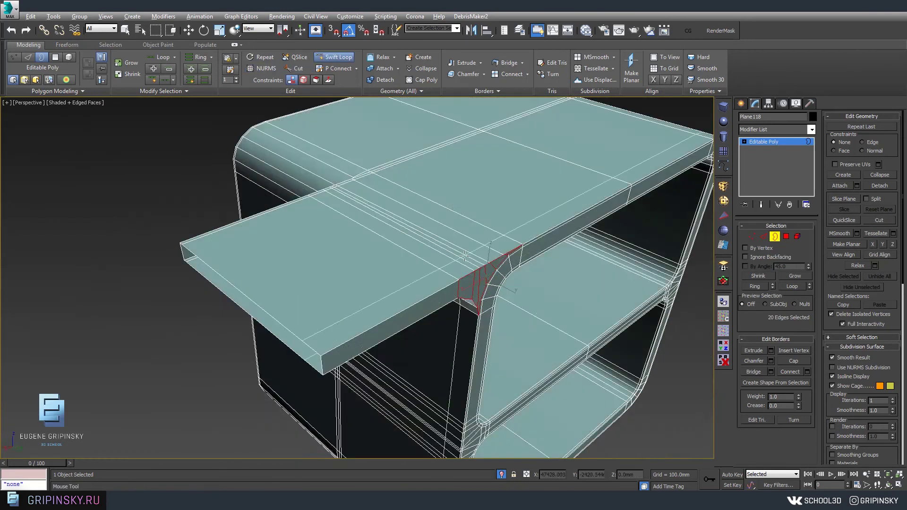
pyautogui.press('w')
pyautogui.moveTo(475, 264)
pyautogui.keyDown('alt'); pyautogui.mouseDown(button='middle')
pyautogui.moveTo(519, 245)
pyautogui.moveTo(612, 257)
pyautogui.moveTo(472, 246)
pyautogui.moveTo(393, 280)
pyautogui.moveTo(397, 242)
pyautogui.mouseUp(button='middle'); pyautogui.keyUp('alt')
# Level the view along the shelf top and finish the cut line across the opening.
pyautogui.scroll(3, 519, 245)
pyautogui.scroll(-3, 472, 246)
pyautogui.scroll(4, 428, 231)
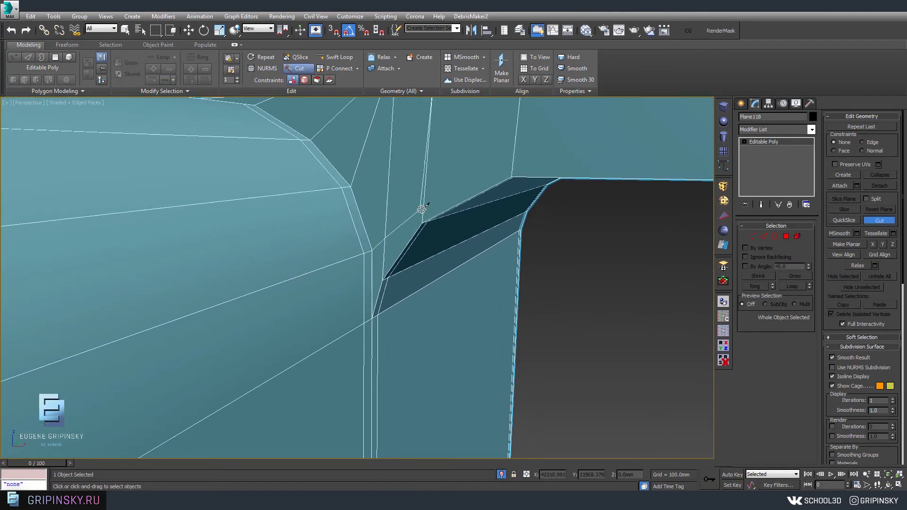
pyautogui.scroll(-3, 509, 156)
pyautogui.keyDown('alt'); pyautogui.moveTo(509, 156); pyautogui.dragTo(636, 178, button='middle'); pyautogui.keyUp('alt')
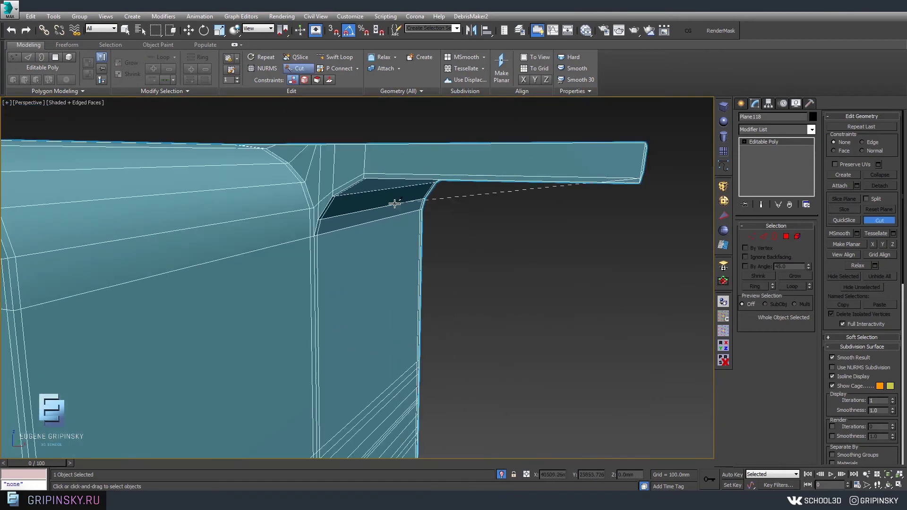
pyautogui.press('w')
pyautogui.scroll(3, 421, 188)
pyautogui.moveTo(415, 260)
pyautogui.keyDown('alt'); pyautogui.mouseDown(button='middle')
pyautogui.moveTo(522, 268)
pyautogui.moveTo(456, 214)
pyautogui.mouseUp(button='middle'); pyautogui.keyUp('alt')
pyautogui.scroll(2, 523, 268)
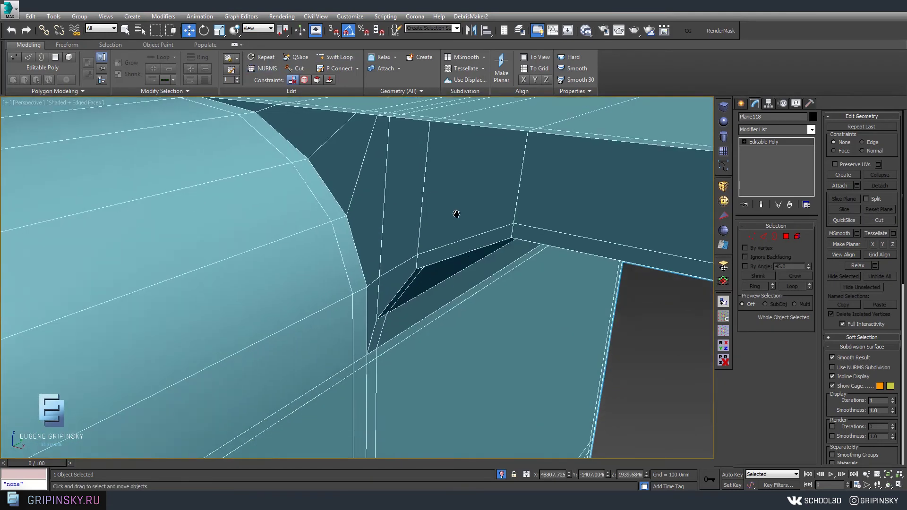
pyautogui.scroll(-4, 456, 214)
pyautogui.scroll(2, 442, 228)
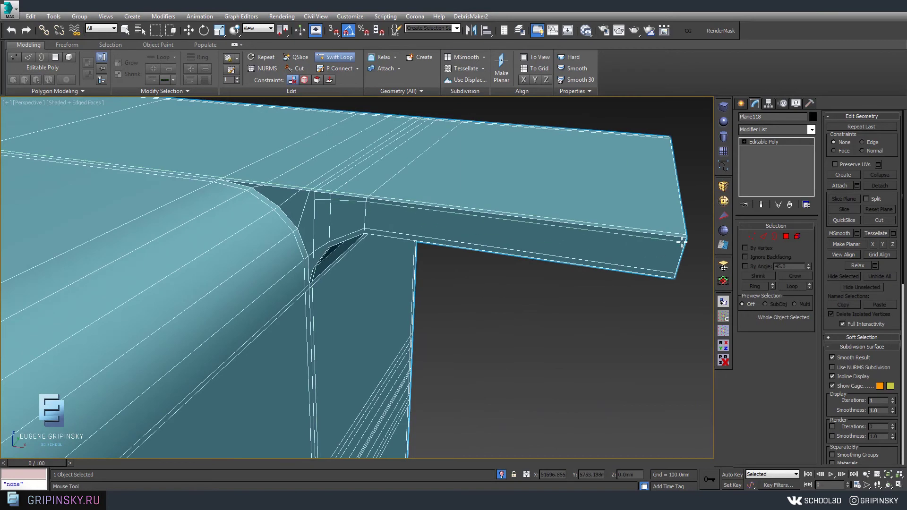
pyautogui.press('w')
pyautogui.scroll(3, 404, 213)
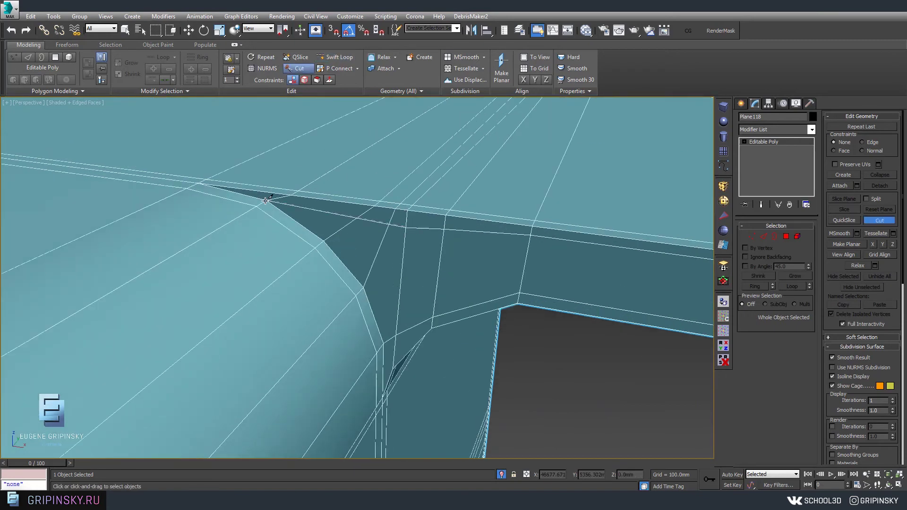
pyautogui.rightClick(400, 228)
# Preview NURMS smoothing on the corner and make a further cut pass.
pyautogui.press('1')
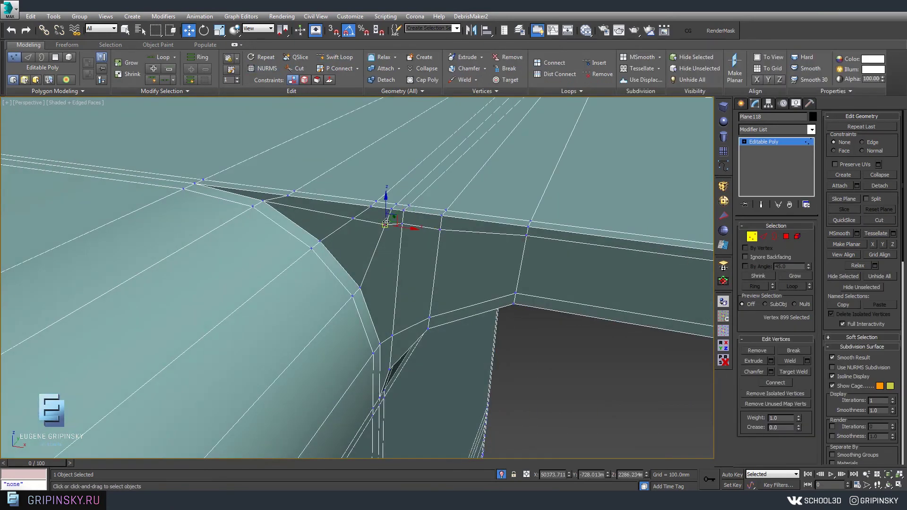
pyautogui.moveTo(455, 267)
pyautogui.keyDown('alt'); pyautogui.mouseDown(button='middle')
pyautogui.moveTo(465, 222)
pyautogui.moveTo(433, 206)
pyautogui.moveTo(460, 225)
pyautogui.mouseUp(button='middle'); pyautogui.keyUp('alt')
pyautogui.hotkey('ctrl', 'q')
pyautogui.hotkey('ctrl', 'q')
pyautogui.moveTo(293, 178)
pyautogui.keyDown('alt'); pyautogui.mouseDown(button='middle')
pyautogui.moveTo(311, 174)
pyautogui.moveTo(391, 251)
pyautogui.moveTo(372, 302)
pyautogui.mouseUp(button='middle'); pyautogui.keyUp('alt')
pyautogui.hotkey('alt', 'c')
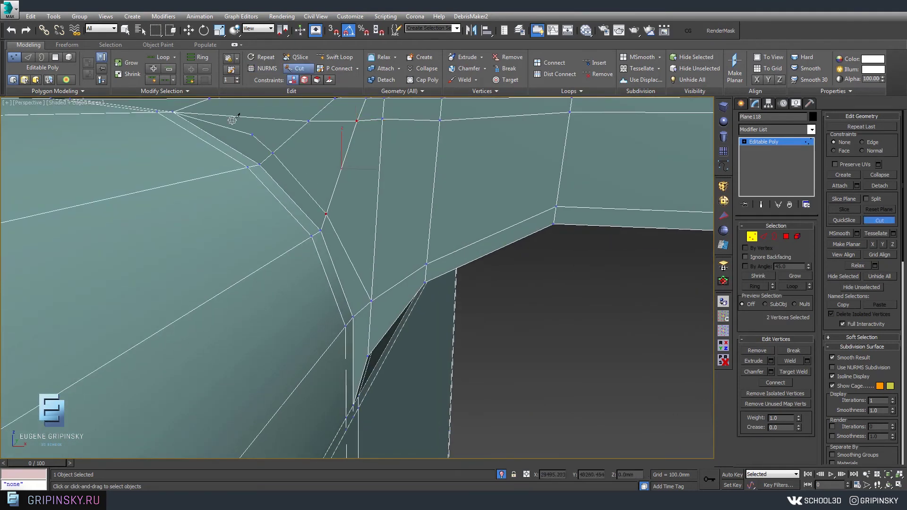
pyautogui.keyDown('alt'); pyautogui.moveTo(207, 113); pyautogui.dragTo(314, 177, button='middle'); pyautogui.keyUp('alt')
pyautogui.keyDown('alt'); pyautogui.moveTo(365, 144); pyautogui.dragTo(374, 191, button='middle'); pyautogui.keyUp('alt')
pyautogui.press('w')
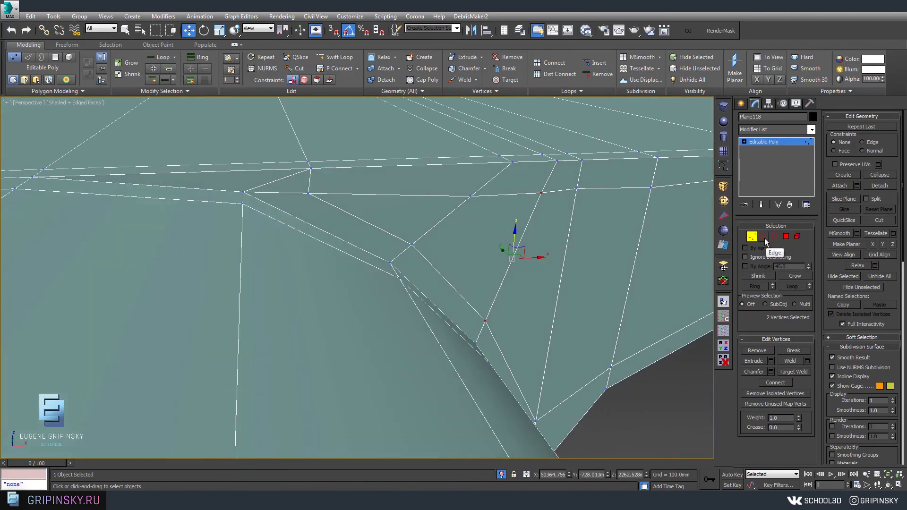
# Recheck the rounded corner by toggling NURMS smoothing on and off.
pyautogui.click(764, 237)
pyautogui.keyDown('alt'); pyautogui.moveTo(359, 226); pyautogui.dragTo(287, 206, button='middle'); pyautogui.keyUp('alt')
pyautogui.scroll(-3, 405, 242)
pyautogui.scroll(-3, 476, 239)
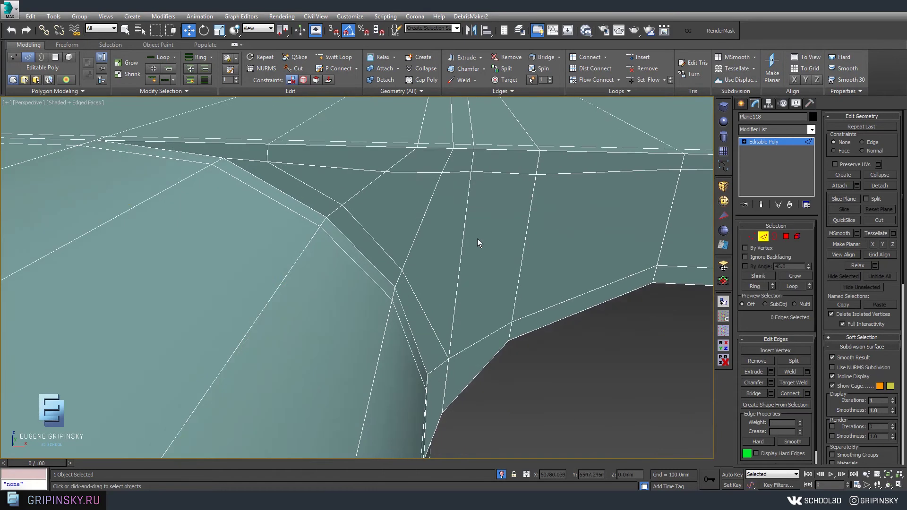
pyautogui.hotkey('ctrl', 'q')
pyautogui.scroll(-2, 477, 239)
pyautogui.moveTo(483, 246)
pyautogui.keyDown('alt'); pyautogui.mouseDown(button='middle')
pyautogui.moveTo(453, 274)
pyautogui.moveTo(538, 236)
pyautogui.mouseUp(button='middle'); pyautogui.keyUp('alt')
pyautogui.scroll(3, 453, 274)
pyautogui.hotkey('ctrl', 'q')
# Start Swift Loop and review the whole rounded corner joint.
pyautogui.hotkey('shift', 'alt', 'w')
pyautogui.scroll(-4, 494, 330)
pyautogui.scroll(2, 472, 264)
pyautogui.scroll(2, 492, 267)
pyautogui.scroll(-3, 492, 266)
pyautogui.scroll(3, 457, 245)
pyautogui.keyDown('alt'); pyautogui.moveTo(562, 283); pyautogui.dragTo(500, 279, button='middle'); pyautogui.keyUp('alt')
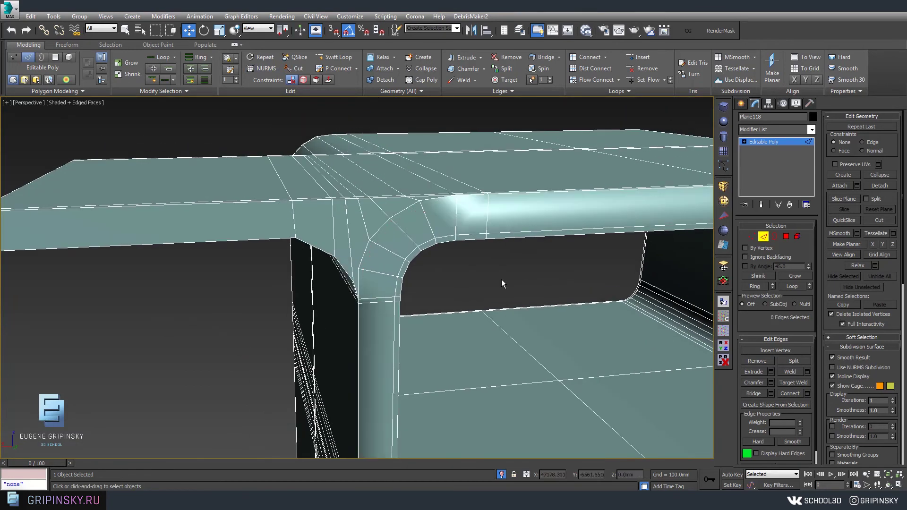
# Clear the edge selection and start target-welding vertices near the top rail corner.
pyautogui.scroll(2, 276, 244)
pyautogui.click(276, 243)
pyautogui.click(285, 225)
pyautogui.moveTo(286, 224)
pyautogui.keyDown('alt'); pyautogui.mouseDown(button='middle')
pyautogui.moveTo(316, 202)
pyautogui.moveTo(289, 242)
pyautogui.mouseUp(button='middle'); pyautogui.keyUp('alt')
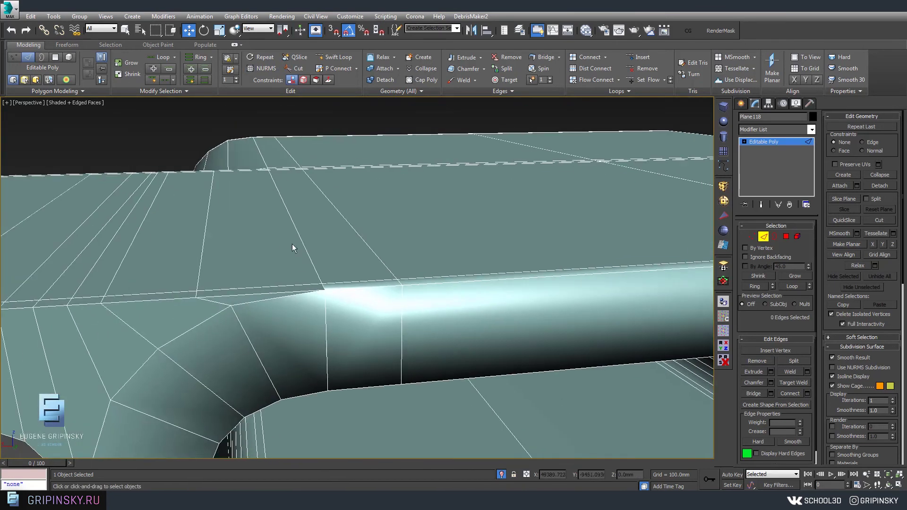
pyautogui.scroll(2, 289, 242)
pyautogui.press('1')
pyautogui.hotkey('ctrl', 'w')
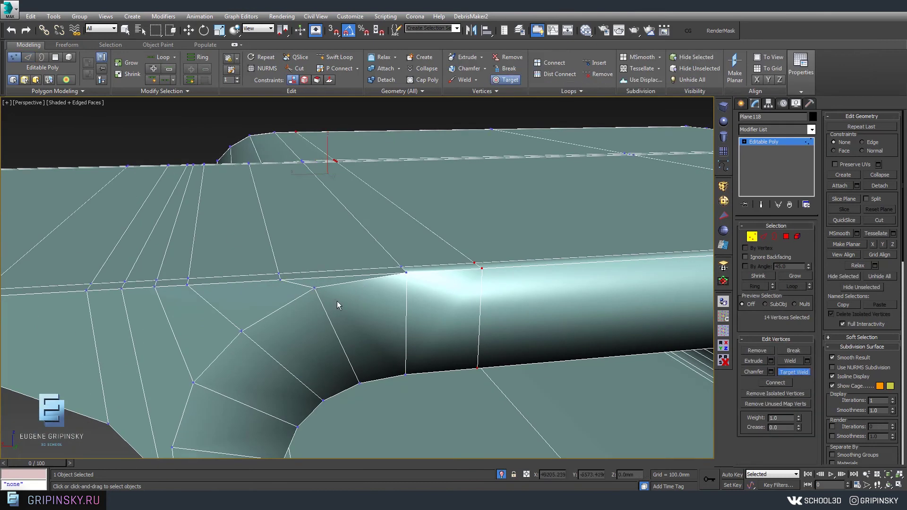
pyautogui.scroll(-3, 295, 289)
pyautogui.keyDown('alt'); pyautogui.moveTo(295, 289); pyautogui.dragTo(345, 214, button='middle'); pyautogui.keyUp('alt')
# Select the top rail's polygon loop, then pick a rail vertex to weld onto another.
pyautogui.press('4')
pyautogui.click(307, 285)
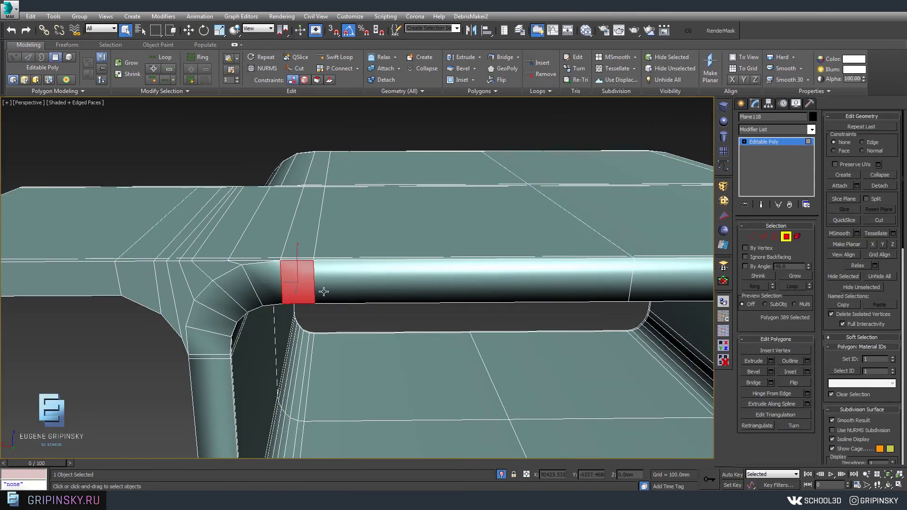
pyautogui.click(786, 286)
pyautogui.click(807, 371)
pyautogui.click(389, 310)
pyautogui.scroll(3, 393, 319)
pyautogui.press('1')
pyautogui.click(313, 257)
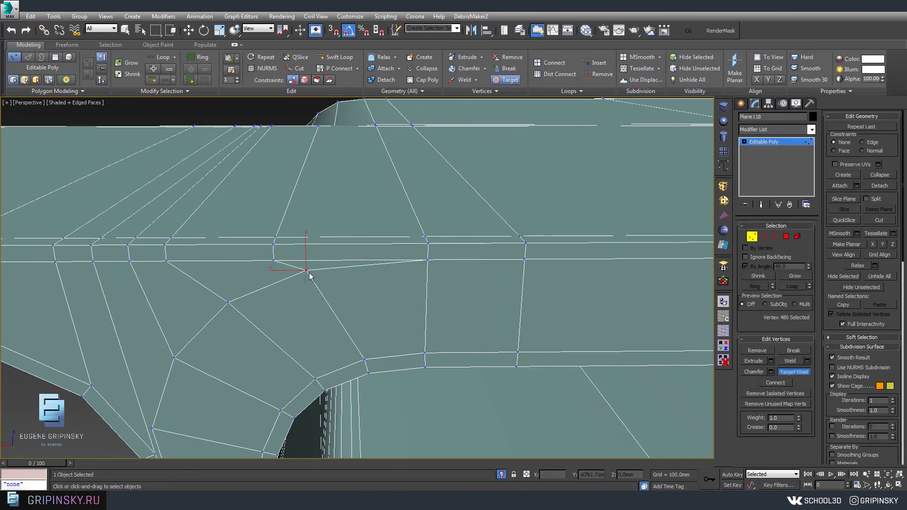
# Cut new edges into the slab end at the underside leg junction.
pyautogui.scroll(-3, 273, 259)
pyautogui.keyDown('alt'); pyautogui.moveTo(273, 259); pyautogui.dragTo(181, 279, button='middle'); pyautogui.keyUp('alt')
pyautogui.hotkey('alt', 'c')
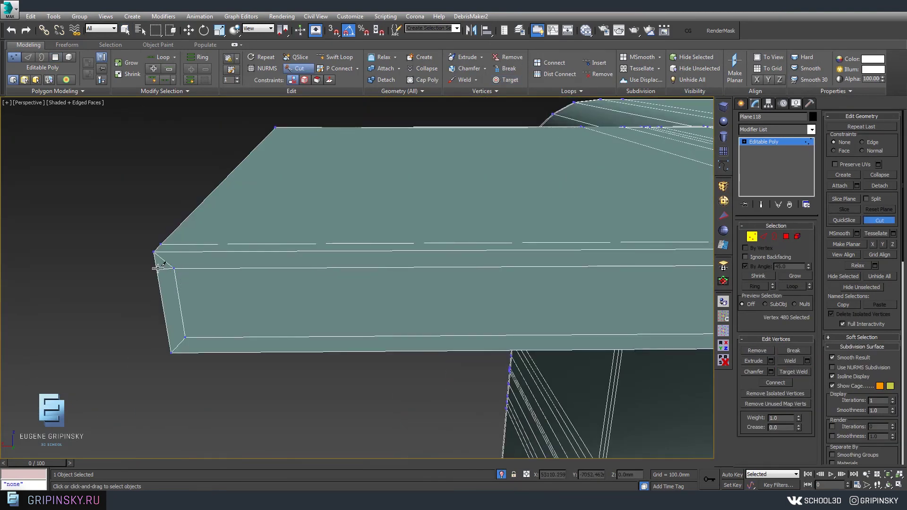
pyautogui.press('2')
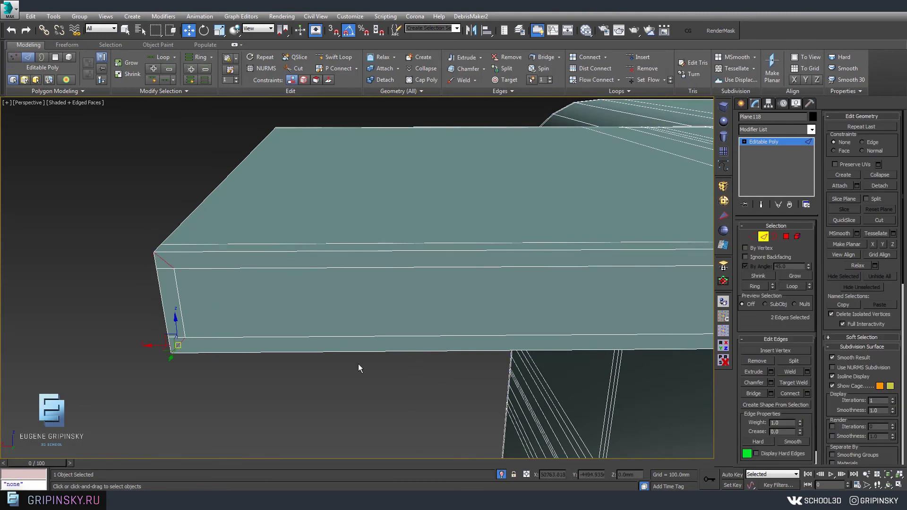
pyautogui.keyDown('alt'); pyautogui.moveTo(221, 321); pyautogui.dragTo(331, 248, button='middle'); pyautogui.keyUp('alt')
pyautogui.scroll(2, 331, 248)
pyautogui.press('1')
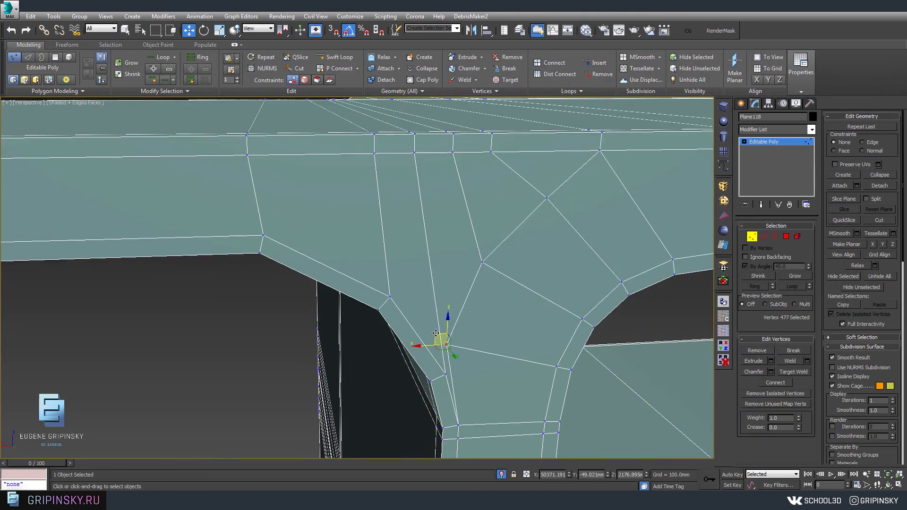
pyautogui.scroll(-3, 475, 341)
pyautogui.keyDown('alt'); pyautogui.moveTo(472, 297); pyautogui.dragTo(489, 312, button='middle'); pyautogui.keyUp('alt')
# Cut more edges, move and weld a junction vertex, then return to object level.
pyautogui.hotkey('alt', 'c')
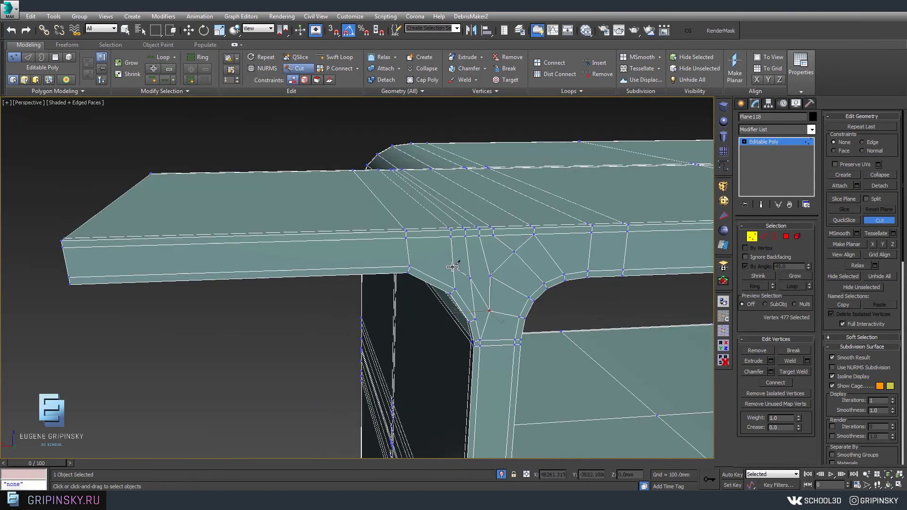
pyautogui.keyDown('alt'); pyautogui.moveTo(65, 264); pyautogui.dragTo(439, 331, button='middle'); pyautogui.keyUp('alt')
pyautogui.scroll(3, 421, 296)
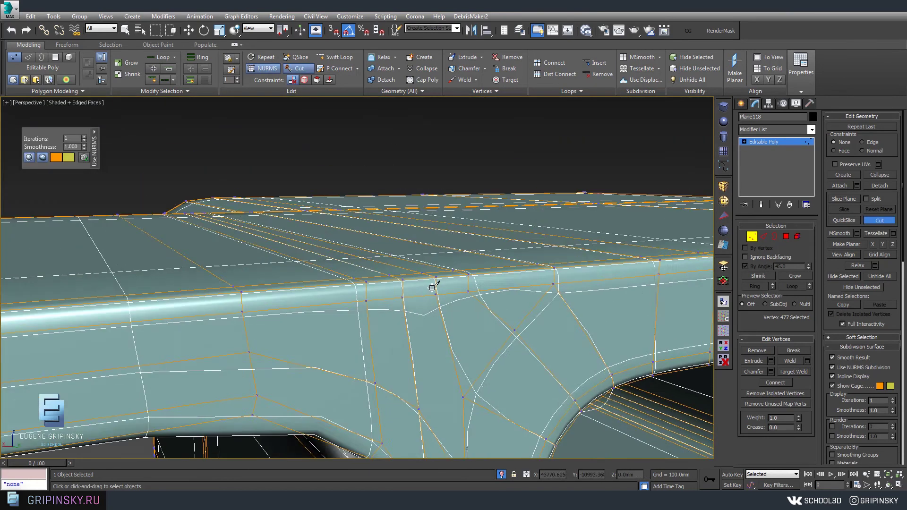
pyautogui.click(435, 294)
pyautogui.keyDown('alt'); pyautogui.moveTo(435, 295); pyautogui.dragTo(476, 319, button='middle'); pyautogui.keyUp('alt')
pyautogui.press('w')
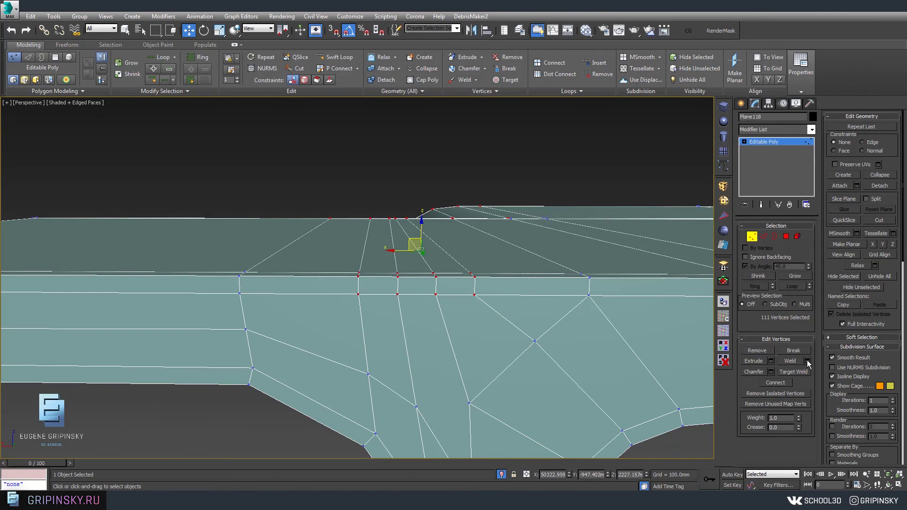
pyautogui.scroll(-4, 382, 319)
pyautogui.press('6')
pyautogui.hotkey('ctrl', 'q')
# Preview the pedestal with NURMS smoothing at 2 iterations and inspect the rounded corner.
pyautogui.scroll(2, 539, 261)
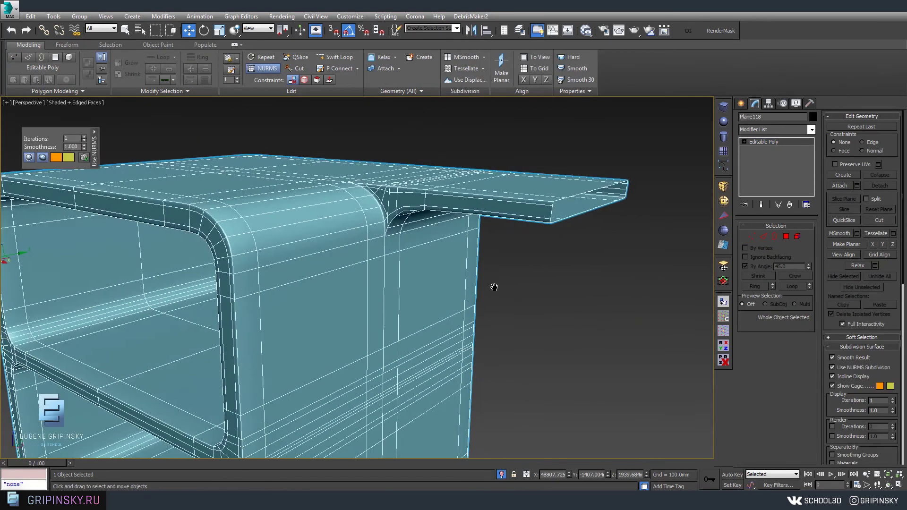
pyautogui.press('F4')
pyautogui.scroll(-3, 497, 263)
pyautogui.scroll(3, 497, 263)
pyautogui.scroll(2, 490, 265)
pyautogui.press('F4')
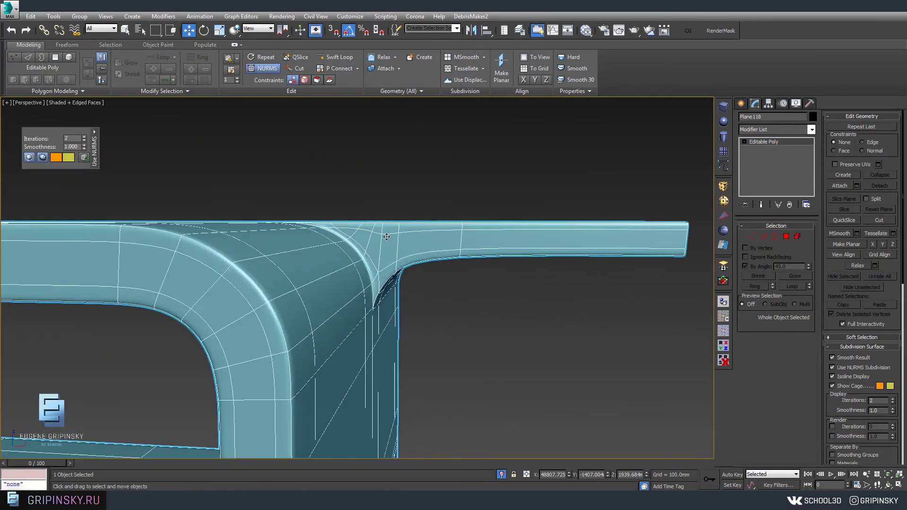
pyautogui.scroll(2, 472, 269)
pyautogui.press('F4')
pyautogui.keyDown('alt'); pyautogui.moveTo(458, 261); pyautogui.dragTo(440, 240, button='middle'); pyautogui.keyUp('alt')
pyautogui.scroll(-3, 460, 270)
pyautogui.keyDown('alt'); pyautogui.moveTo(460, 270); pyautogui.dragTo(465, 277, button='middle'); pyautogui.keyUp('alt')
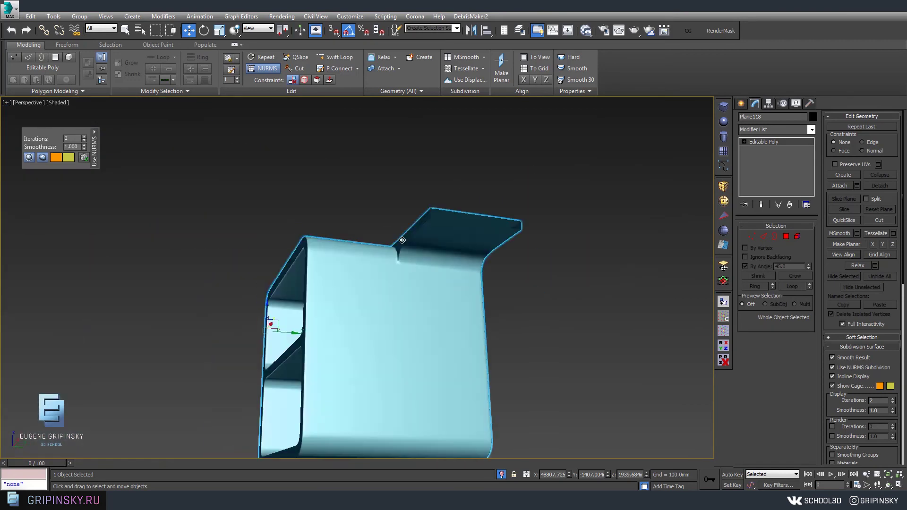
pyautogui.scroll(3, 465, 277)
pyautogui.scroll(-5, 465, 279)
# Clone the pedestal, drawers and backdrop plane as an independent Copy by Shift-dragging.
pyautogui.click(345, 330)
pyautogui.keyDown('alt'); pyautogui.moveTo(345, 330); pyautogui.dragTo(378, 439, button='middle'); pyautogui.keyUp('alt')
pyautogui.moveTo(378, 439); pyautogui.dragTo(251, 210)
pyautogui.keyDown('alt'); pyautogui.moveTo(331, 284); pyautogui.dragTo(350, 288, button='middle'); pyautogui.keyUp('alt')
pyautogui.keyDown('shift'); pyautogui.moveTo(350, 283); pyautogui.dragTo(661, 292); pyautogui.keyUp('shift')
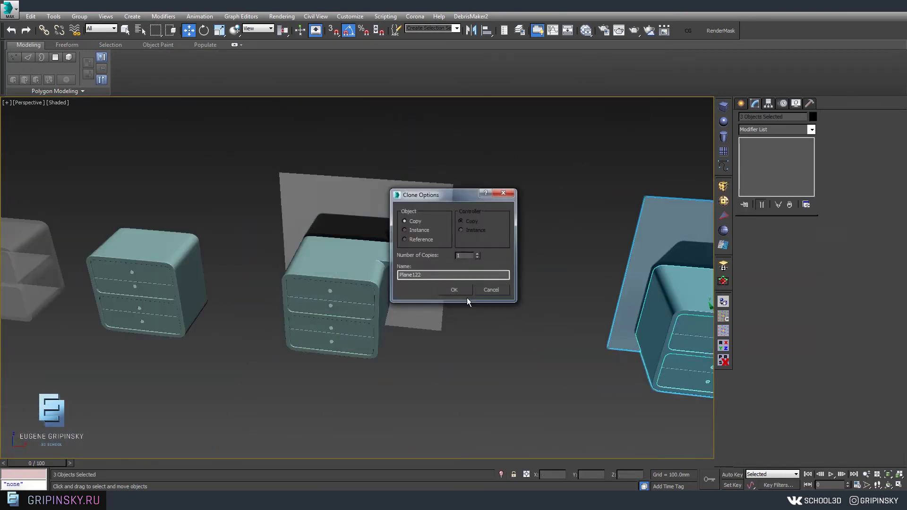
pyautogui.click(461, 290)
# Select the copied chest, its drawers and backdrop plane, and inspect them.
pyautogui.keyDown('alt'); pyautogui.moveTo(442, 351); pyautogui.dragTo(451, 342, button='middle'); pyautogui.keyUp('alt')
pyautogui.scroll(3, 451, 342)
pyautogui.moveTo(386, 293); pyautogui.dragTo(387, 294)
pyautogui.moveTo(387, 294)
pyautogui.keyDown('alt'); pyautogui.mouseDown(button='middle')
pyautogui.moveTo(292, 322)
pyautogui.moveTo(378, 315)
pyautogui.moveTo(453, 225)
pyautogui.mouseUp(button='middle'); pyautogui.keyUp('alt')
pyautogui.click(452, 230)
pyautogui.scroll(5, 425, 265)
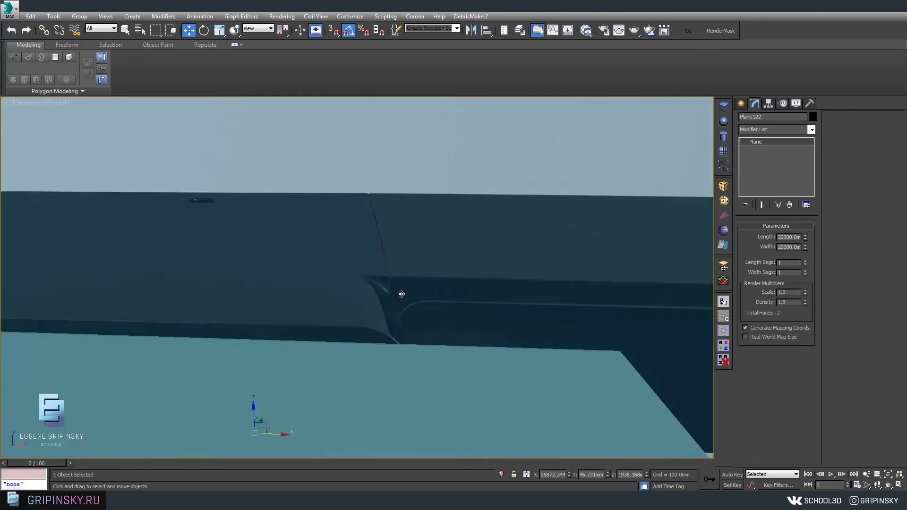
pyautogui.scroll(-5, 397, 296)
pyautogui.scroll(-2, 397, 283)
pyautogui.scroll(6, 395, 241)
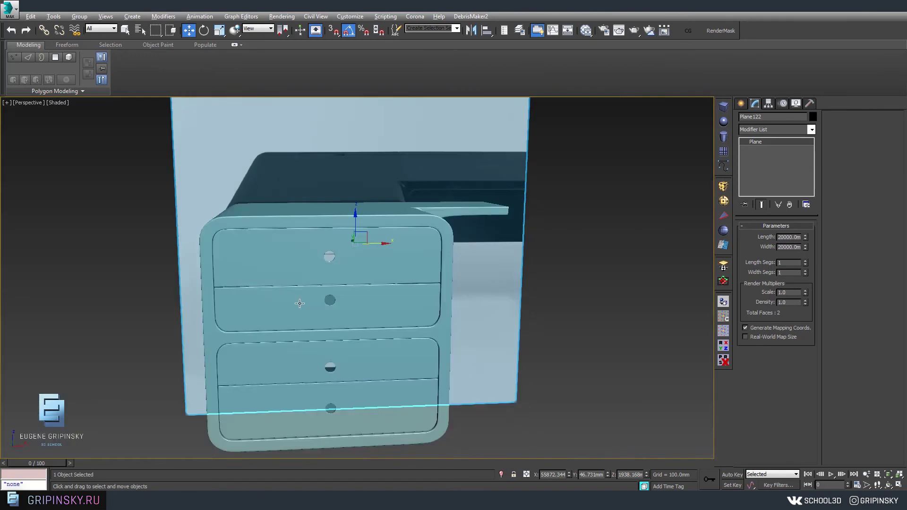
pyautogui.keyDown('alt'); pyautogui.moveTo(381, 324); pyautogui.dragTo(387, 303, button='middle'); pyautogui.keyUp('alt')
# Check the copy in the four-viewport layout, then return to perspective in Polygon mode.
pyautogui.hotkey('alt', 'w')
pyautogui.scroll(-3, 597, 167)
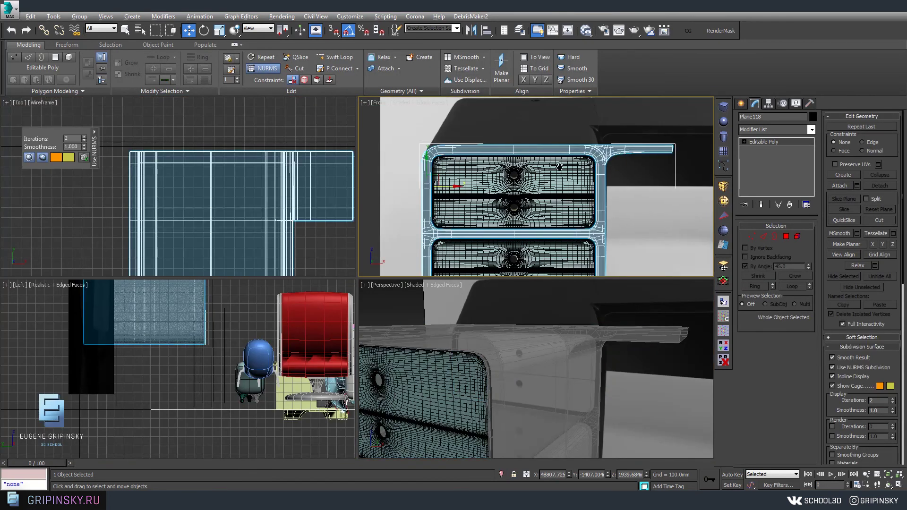
pyautogui.scroll(-2, 598, 167)
pyautogui.scroll(3, 536, 158)
pyautogui.hotkey('alt', 'w')
pyautogui.scroll(4, 459, 253)
pyautogui.press('4')
pyautogui.press('p')
pyautogui.keyDown('alt'); pyautogui.moveTo(364, 290); pyautogui.dragTo(398, 287, button='middle'); pyautogui.keyUp('alt')
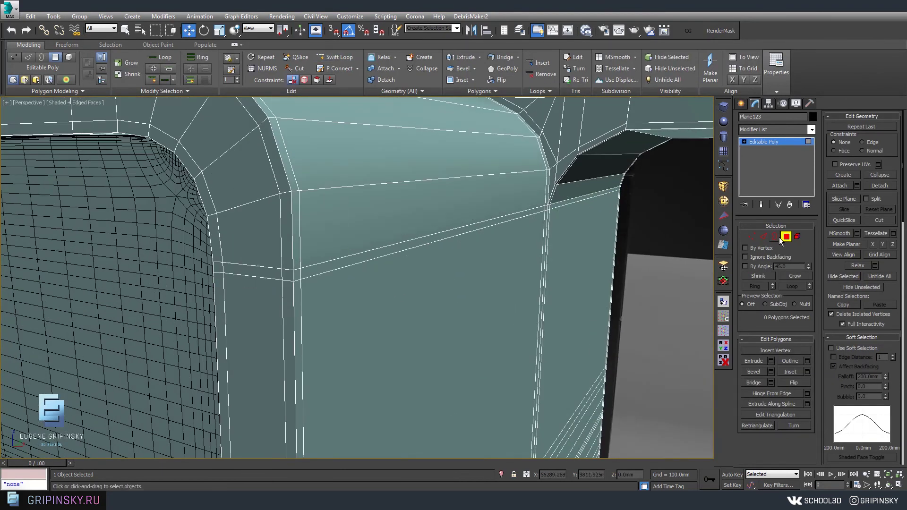
# Select the thin strip of polygons on the copied pedestal's side.
pyautogui.keyDown('alt'); pyautogui.moveTo(614, 236); pyautogui.dragTo(648, 172, button='middle'); pyautogui.keyUp('alt')
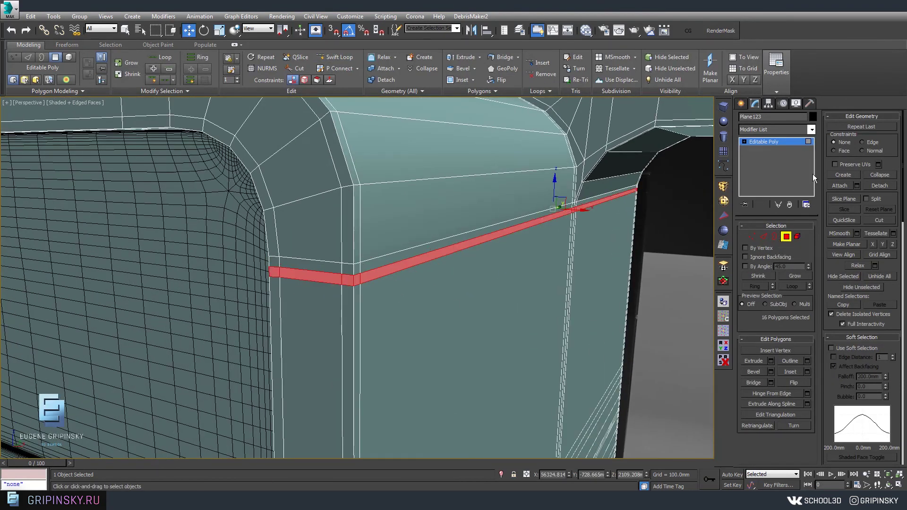
pyautogui.rightClick(456, 225)
pyautogui.click(503, 317)
pyautogui.press('2')
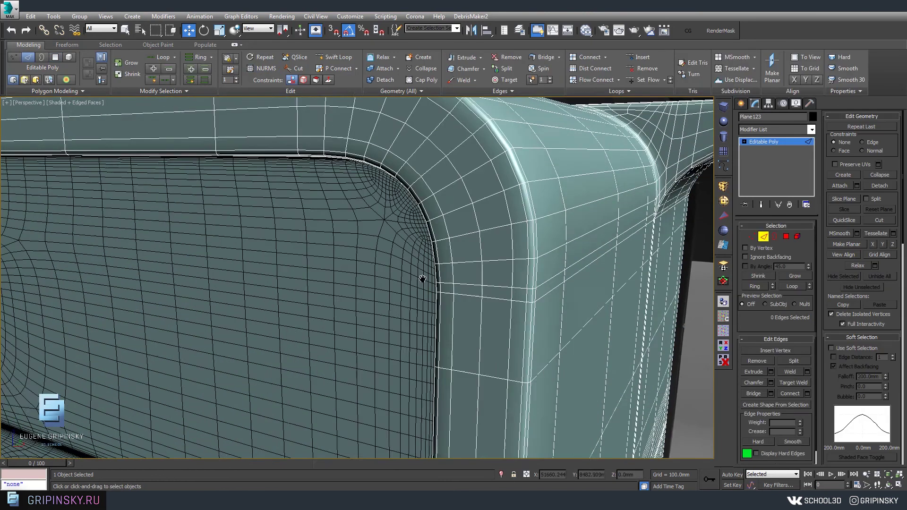
pyautogui.press('4')
pyautogui.click(406, 275)
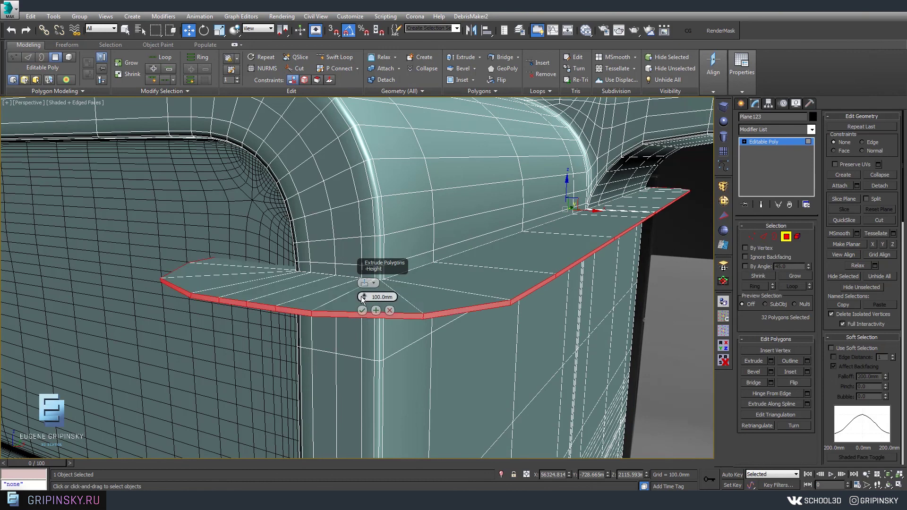
# Extrude the strip inward, inset it, and restore NURMS smoothing at 2 iterations.
pyautogui.scroll(2, 363, 297)
pyautogui.click(362, 310)
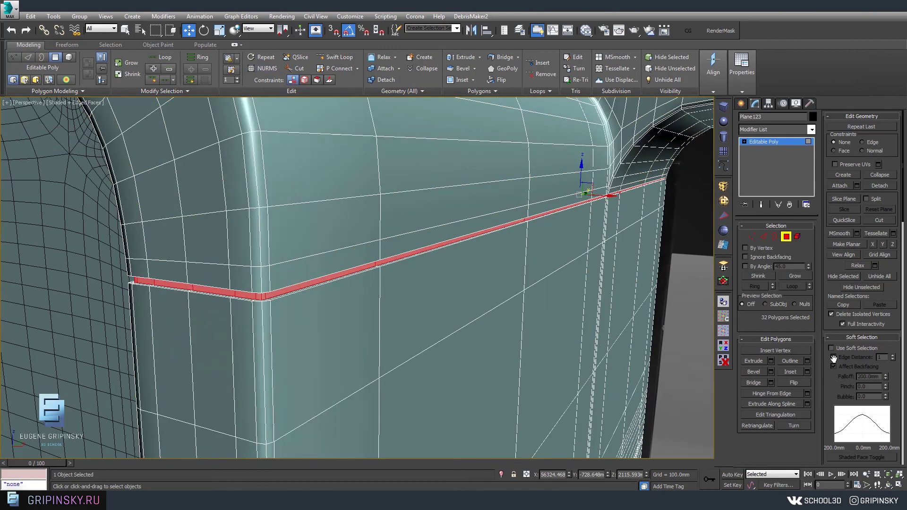
pyautogui.scroll(2, 279, 296)
pyautogui.click(362, 311)
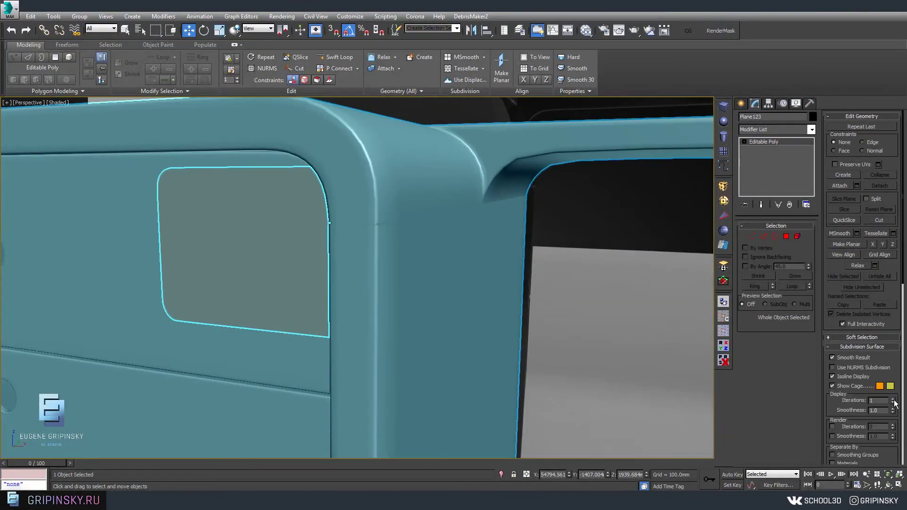
pyautogui.click(893, 400)
pyautogui.hotkey('ctrl', 'BackSpace')
pyautogui.scroll(-5, 482, 288)
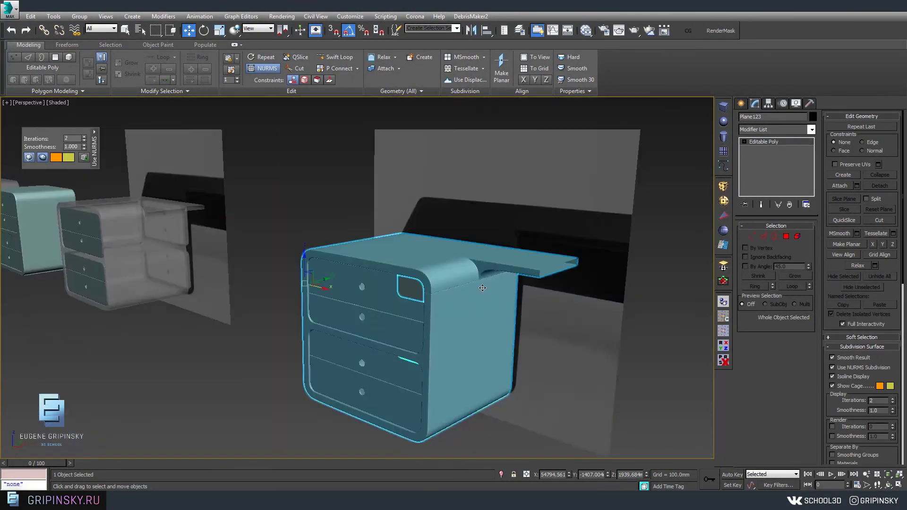
# Mirror the pedestal and drawers as an Instance across the Y axis.
pyautogui.keyDown('alt'); pyautogui.moveTo(482, 287); pyautogui.dragTo(470, 370, button='middle'); pyautogui.keyUp('alt')
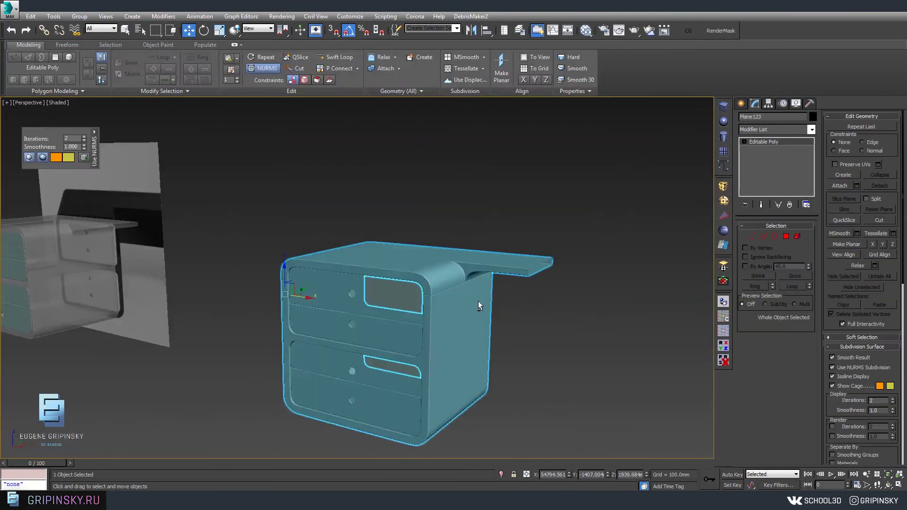
pyautogui.keyDown('alt'); pyautogui.moveTo(477, 301); pyautogui.dragTo(505, 330, button='middle'); pyautogui.keyUp('alt')
pyautogui.click(505, 330)
pyautogui.moveTo(199, 176); pyautogui.dragTo(427, 409)
pyautogui.click(471, 30)
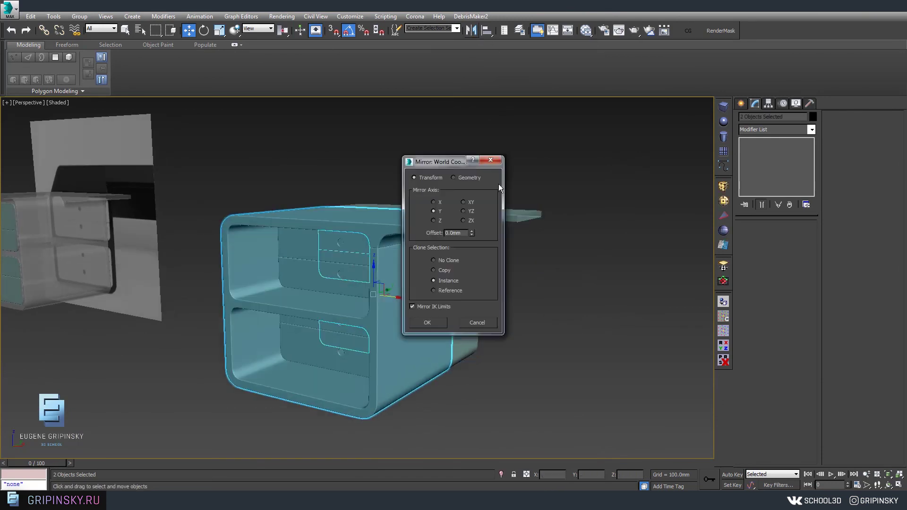
pyautogui.moveTo(435, 161); pyautogui.dragTo(591, 127)
pyautogui.click(589, 185)
pyautogui.click(584, 287)
pyautogui.moveTo(584, 288)
pyautogui.keyDown('alt'); pyautogui.mouseDown(button='middle')
pyautogui.moveTo(378, 304)
pyautogui.moveTo(407, 289)
pyautogui.mouseUp(button='middle'); pyautogui.keyUp('alt')
# Attach the other pedestal to the mirrored one and select all seam vertices for welding.
pyautogui.click(543, 274)
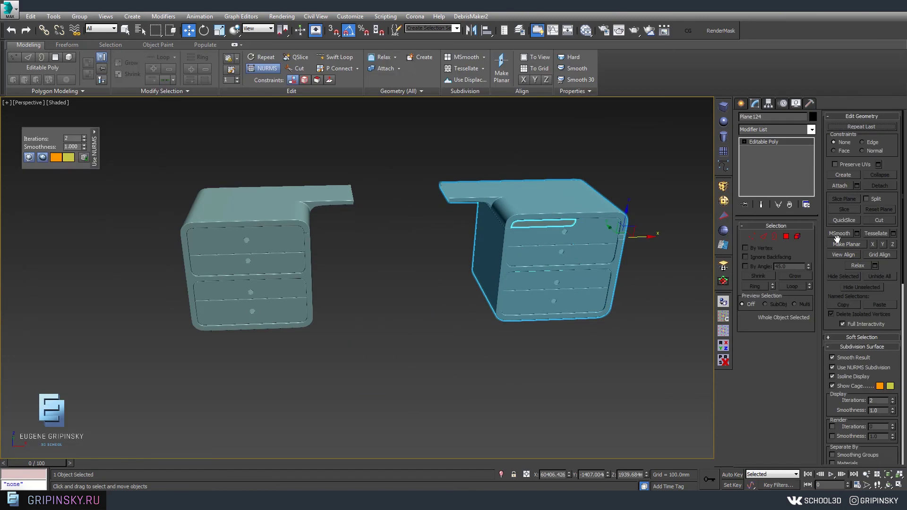
pyautogui.click(258, 209)
pyautogui.press('1')
pyautogui.hotkey('ctrl', 'a')
pyautogui.keyDown('alt'); pyautogui.moveTo(453, 227); pyautogui.dragTo(422, 263, button='middle'); pyautogui.keyUp('alt')
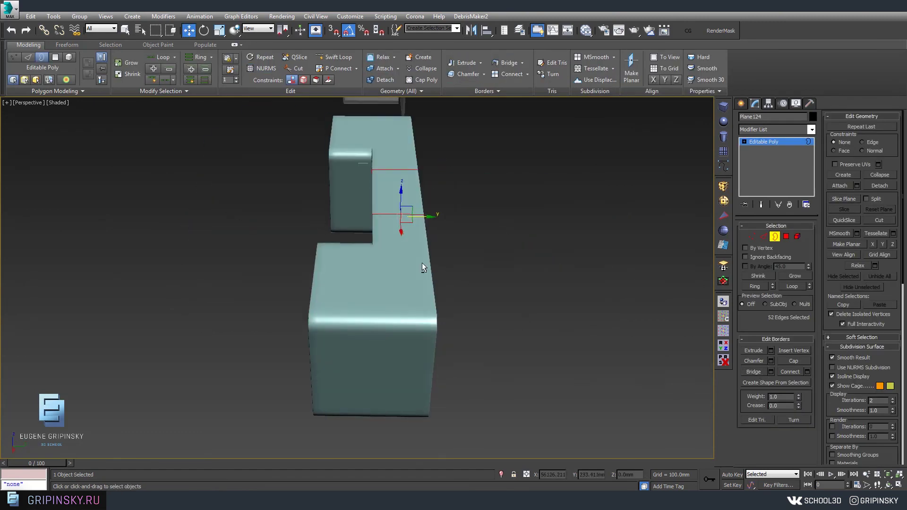
pyautogui.hotkey('ctrl', 'a')
pyautogui.scroll(-3, 314, 231)
pyautogui.hotkey('alt', 'w')
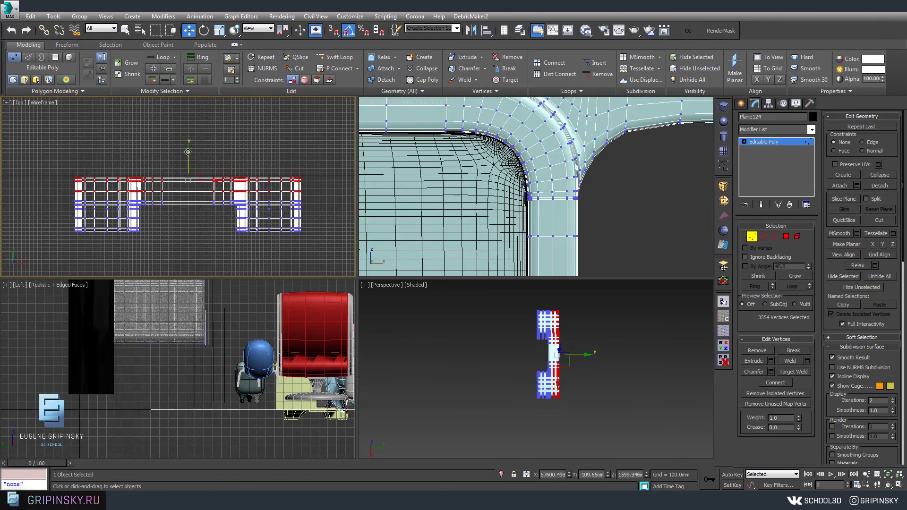
pyautogui.hotkey('alt', 'w')
# Return to object level and inspect the finished desk from the front.
pyautogui.press('1')
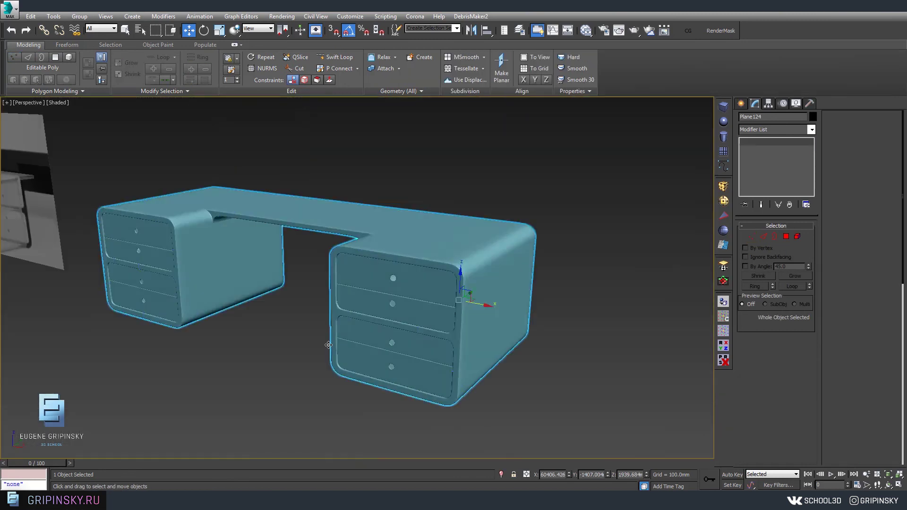
pyautogui.keyDown('alt'); pyautogui.moveTo(449, 320); pyautogui.dragTo(389, 285, button='middle'); pyautogui.keyUp('alt')
pyautogui.scroll(5, 580, 298)
pyautogui.scroll(-3, 580, 298)
pyautogui.keyDown('alt'); pyautogui.moveTo(547, 354); pyautogui.dragTo(422, 394, button='middle'); pyautogui.keyUp('alt')
pyautogui.click(421, 394)
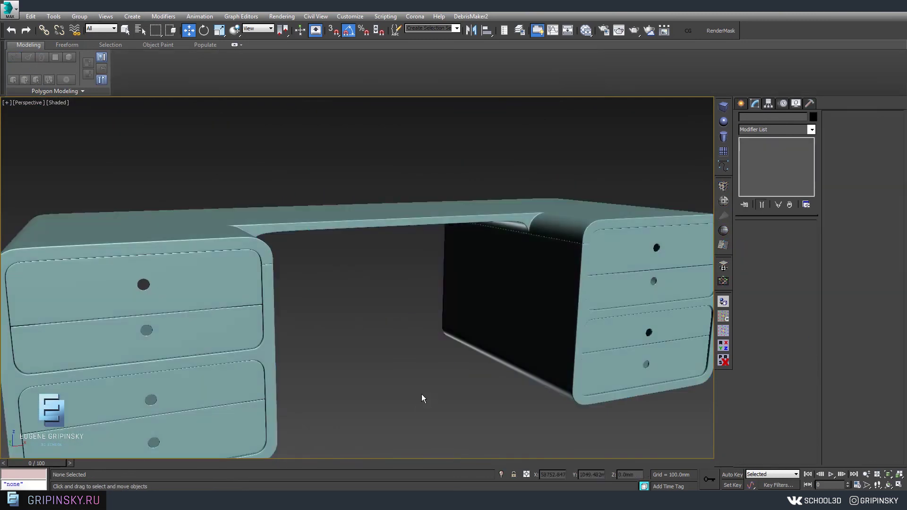